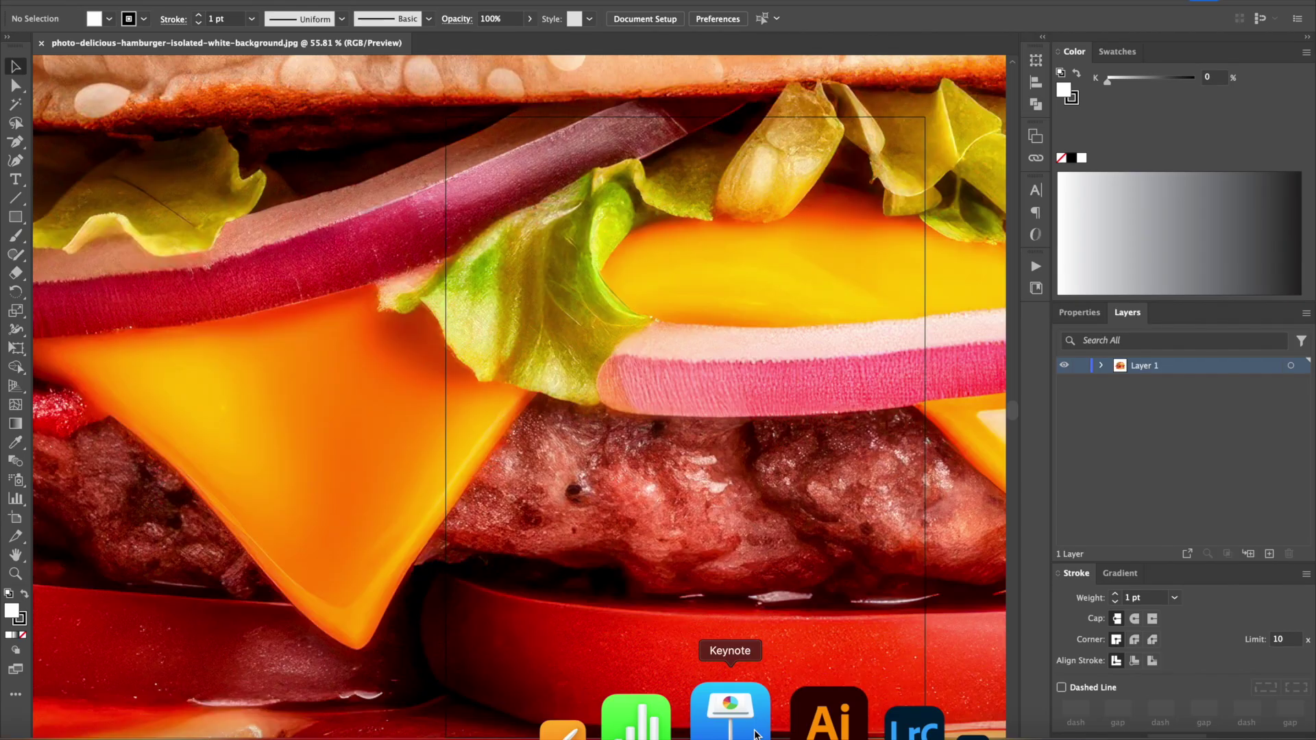
Step: Fit the artboard to the bounds of the selected burger image
scroll(672, 483, down, 5)
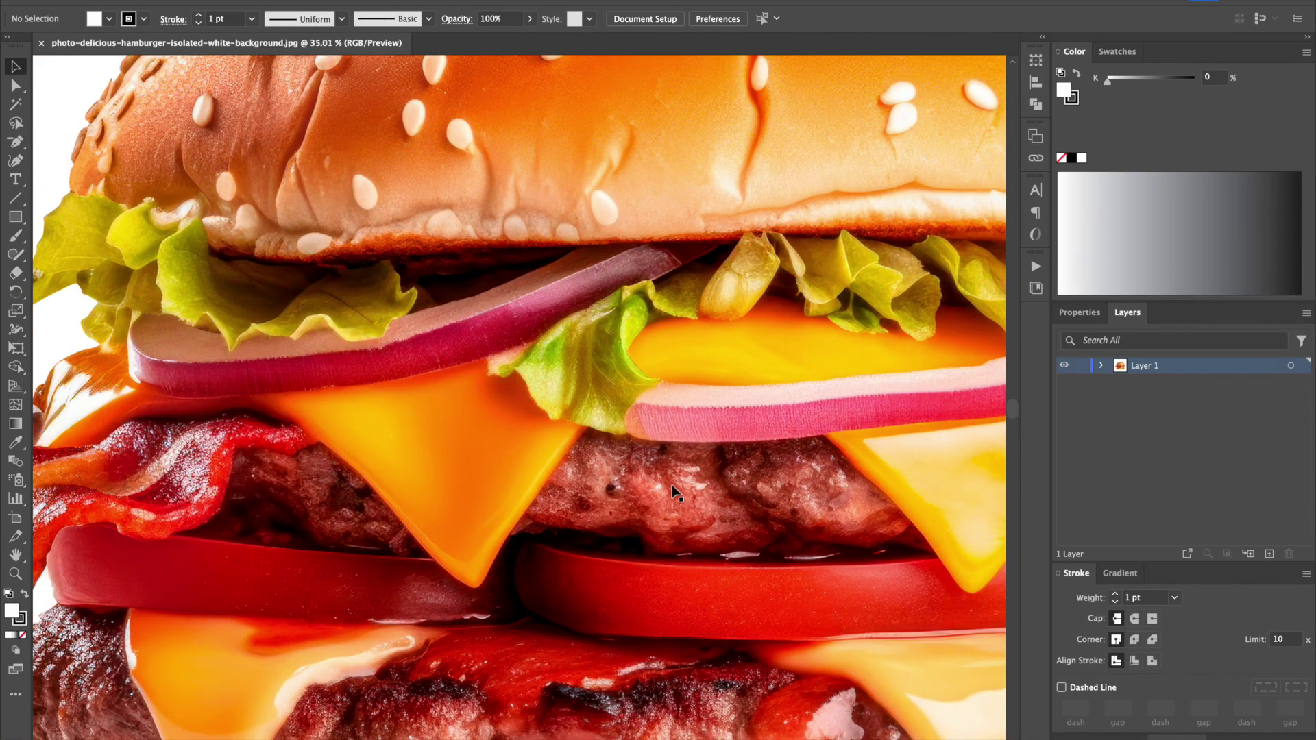
scroll(671, 484, down, 3)
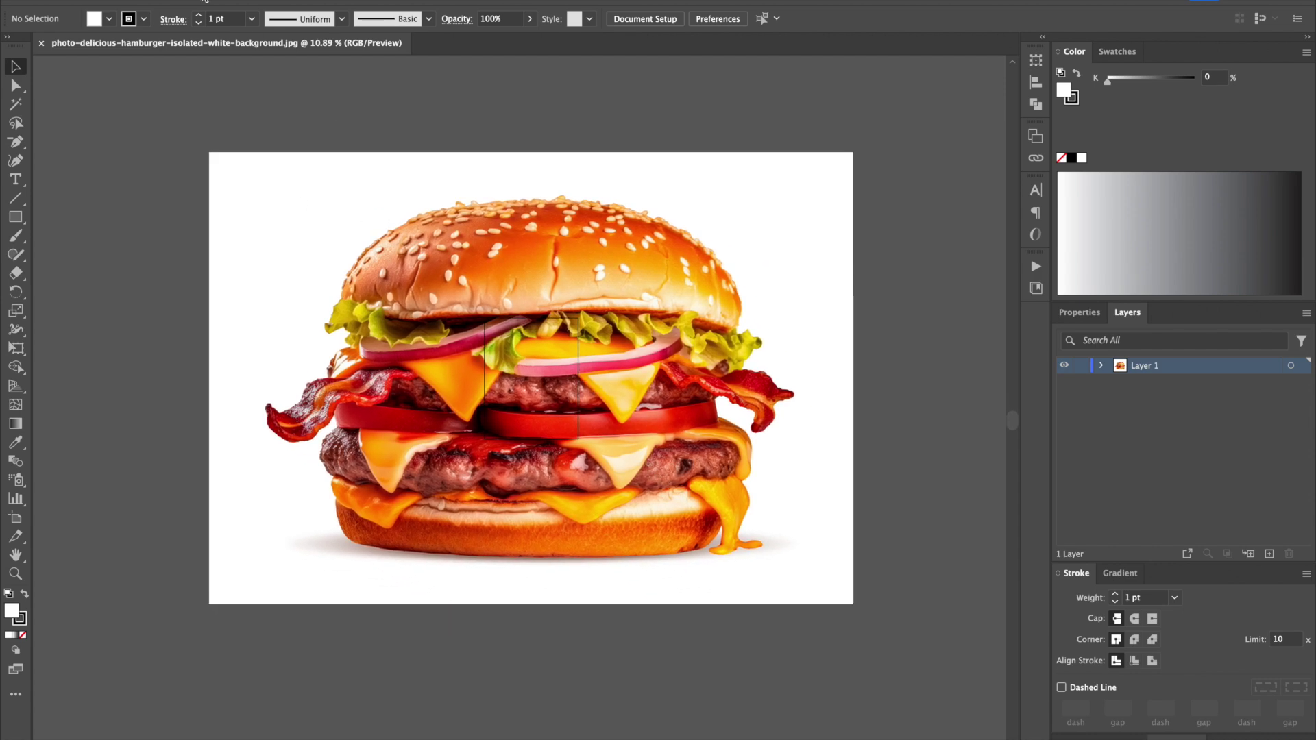
click(273, 157)
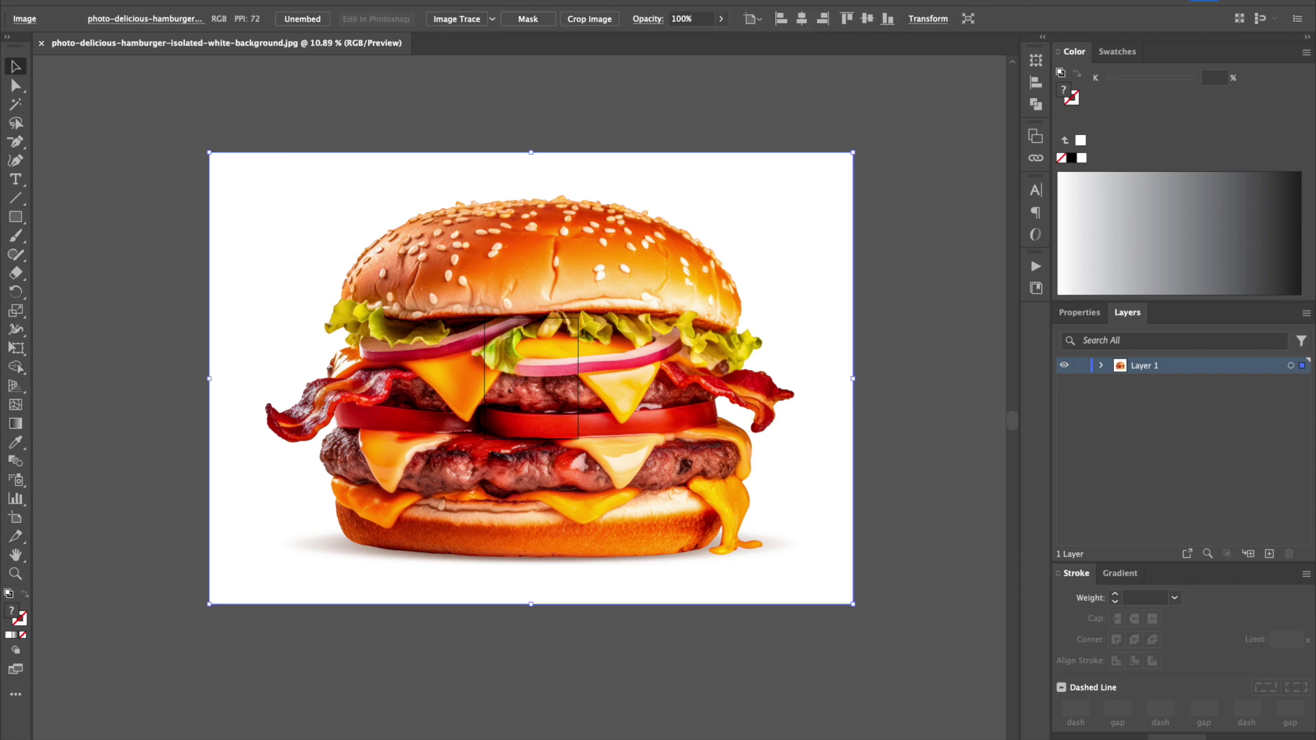
click(182, 0)
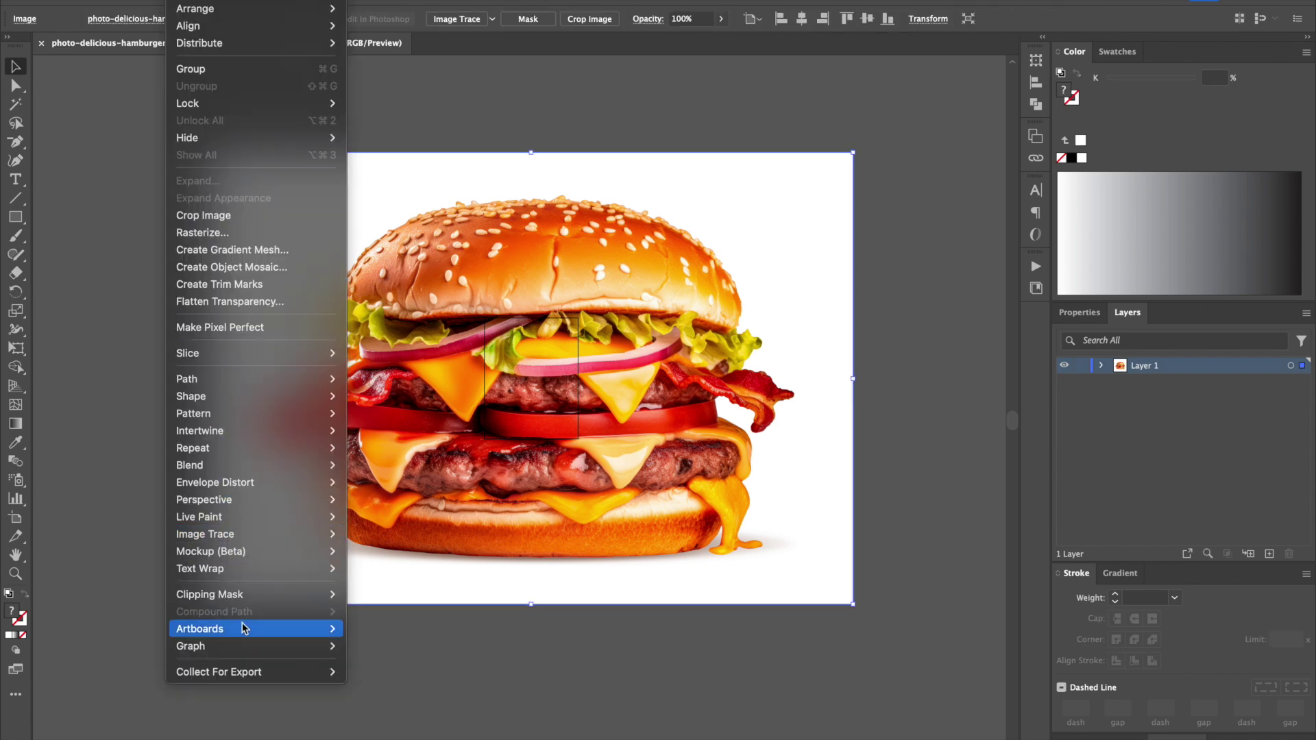
mouse_move(243, 627)
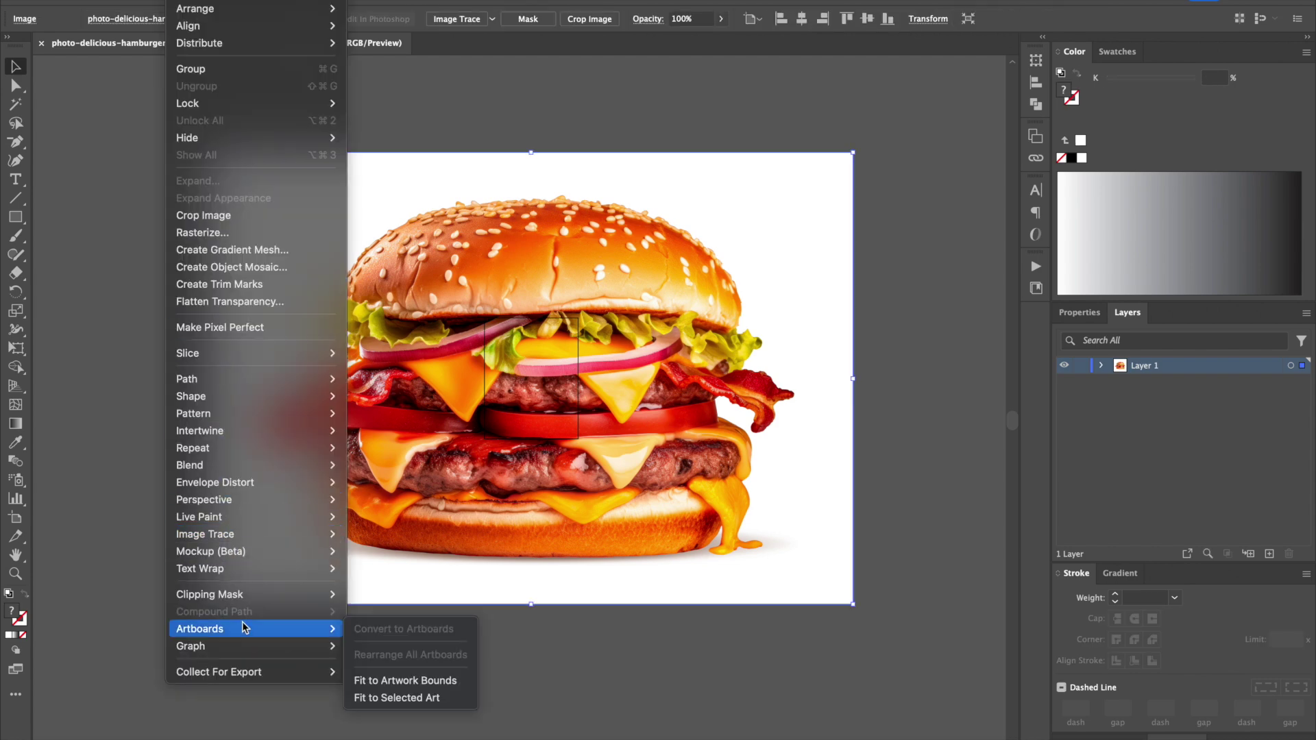
click(434, 699)
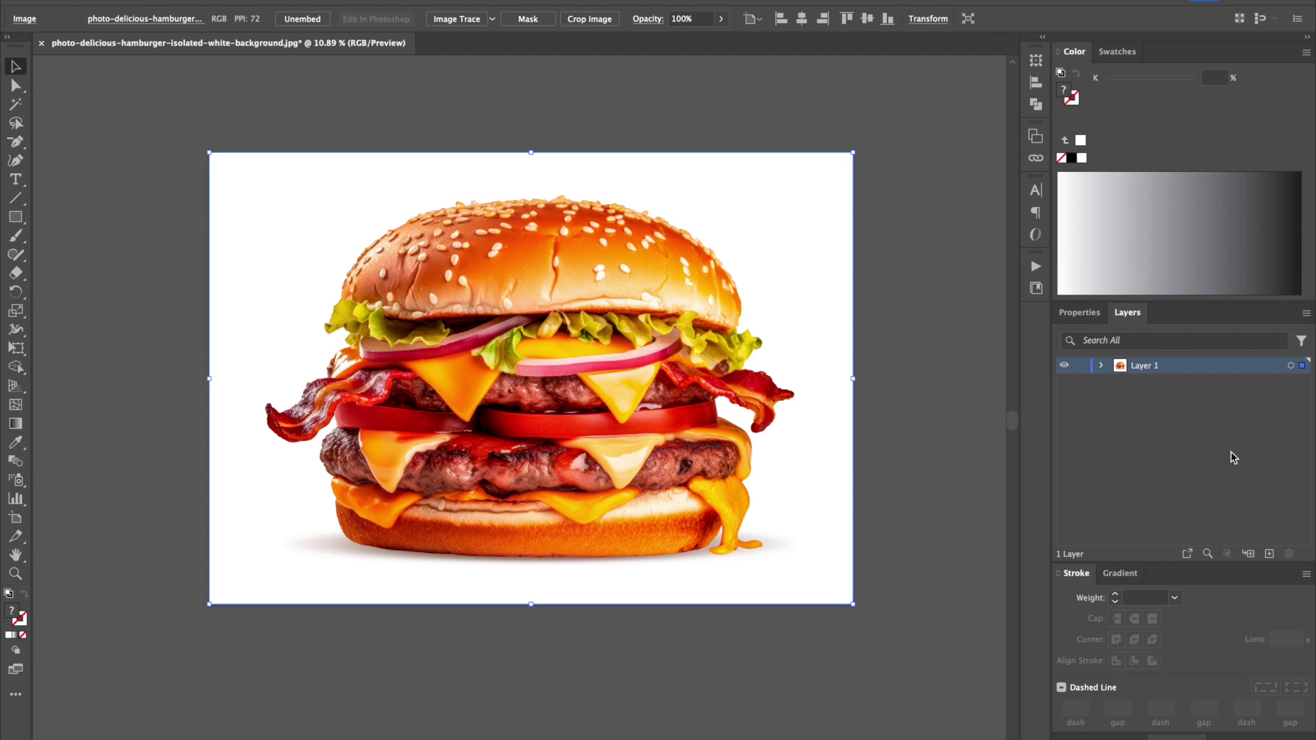
Step: Add a new layer and paste a copy of the burger image in front on it
click(1269, 554)
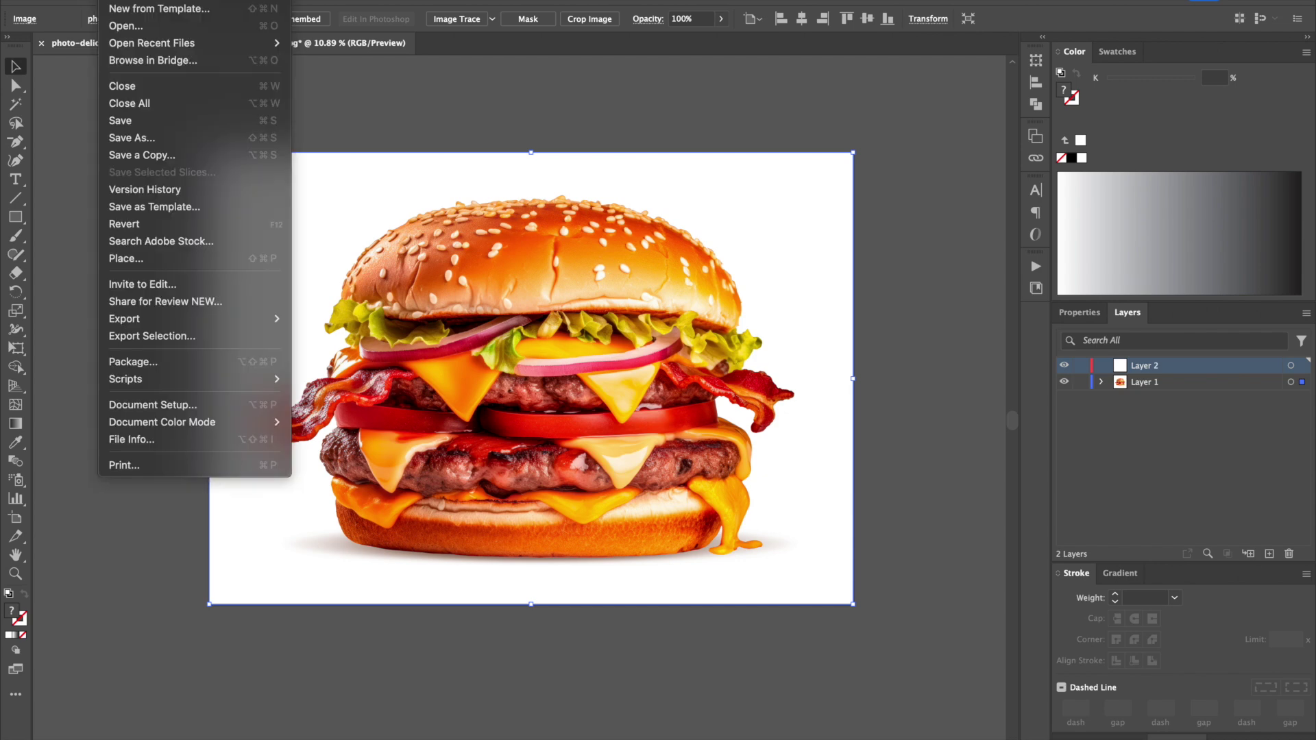
key(Right)
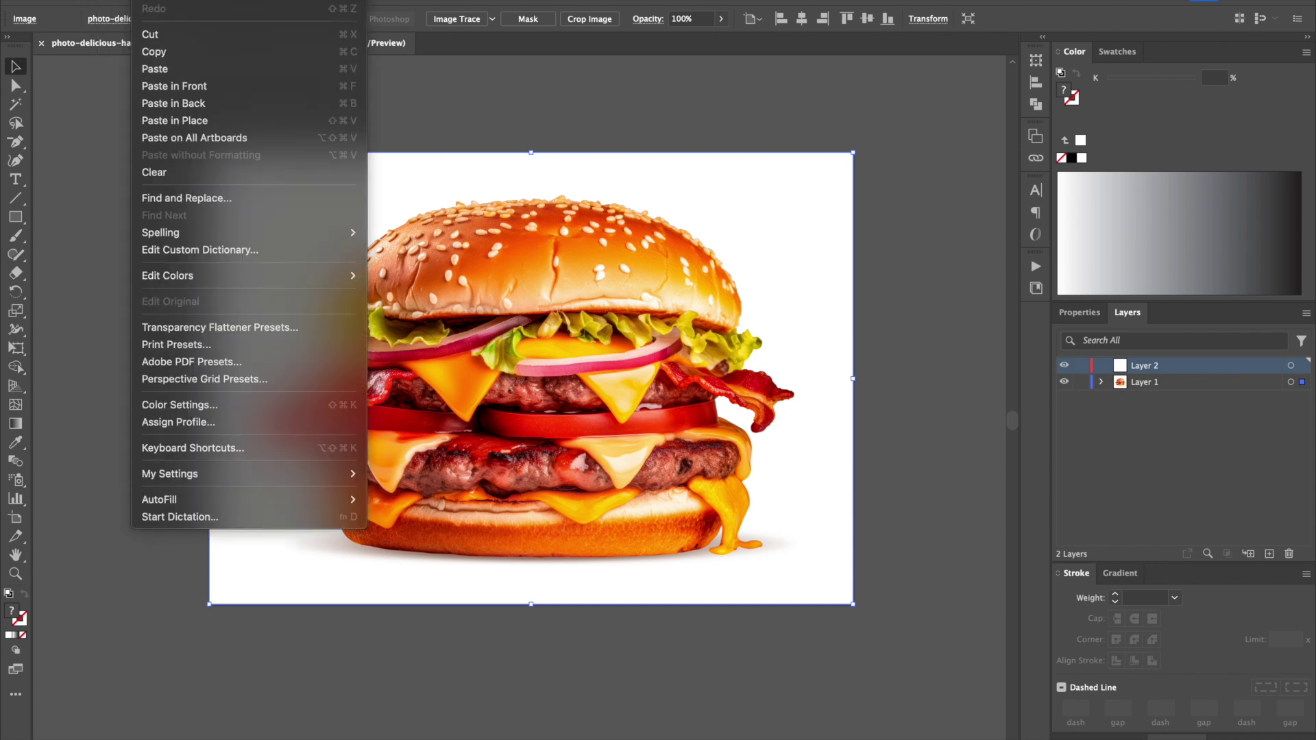
click(163, 53)
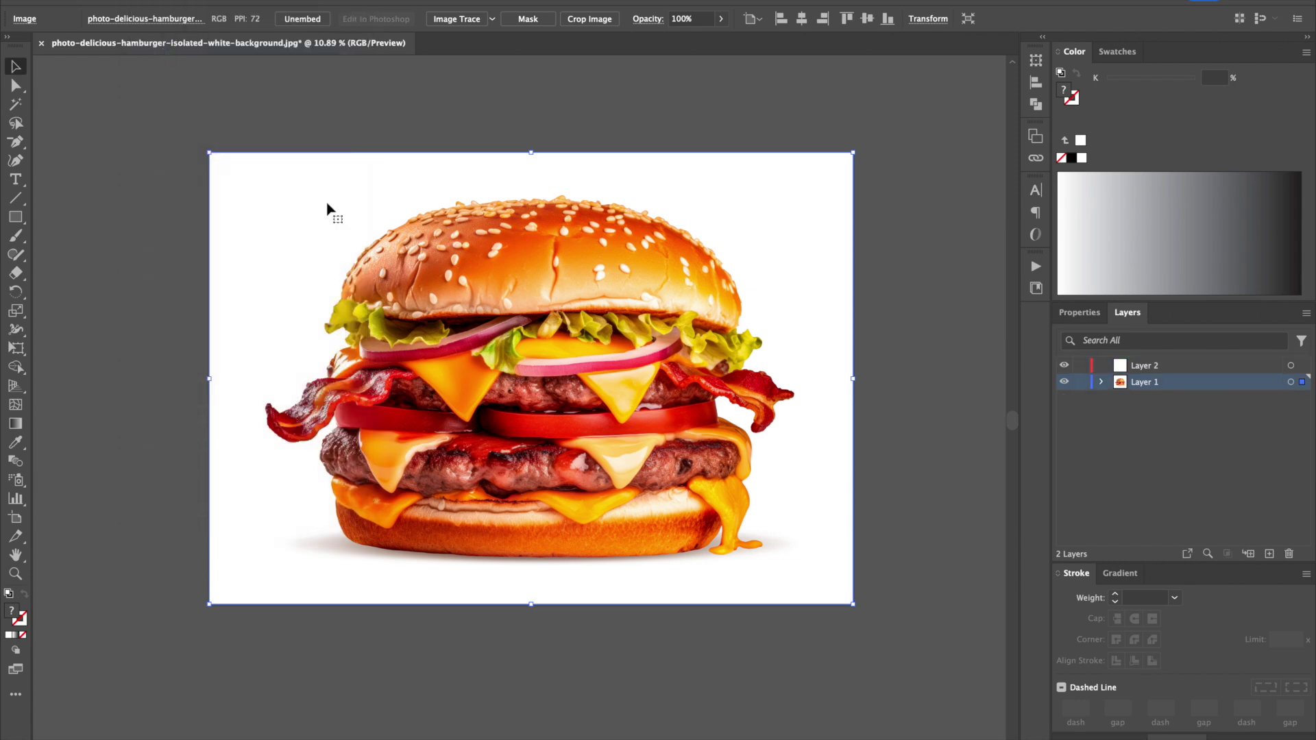
click(1155, 368)
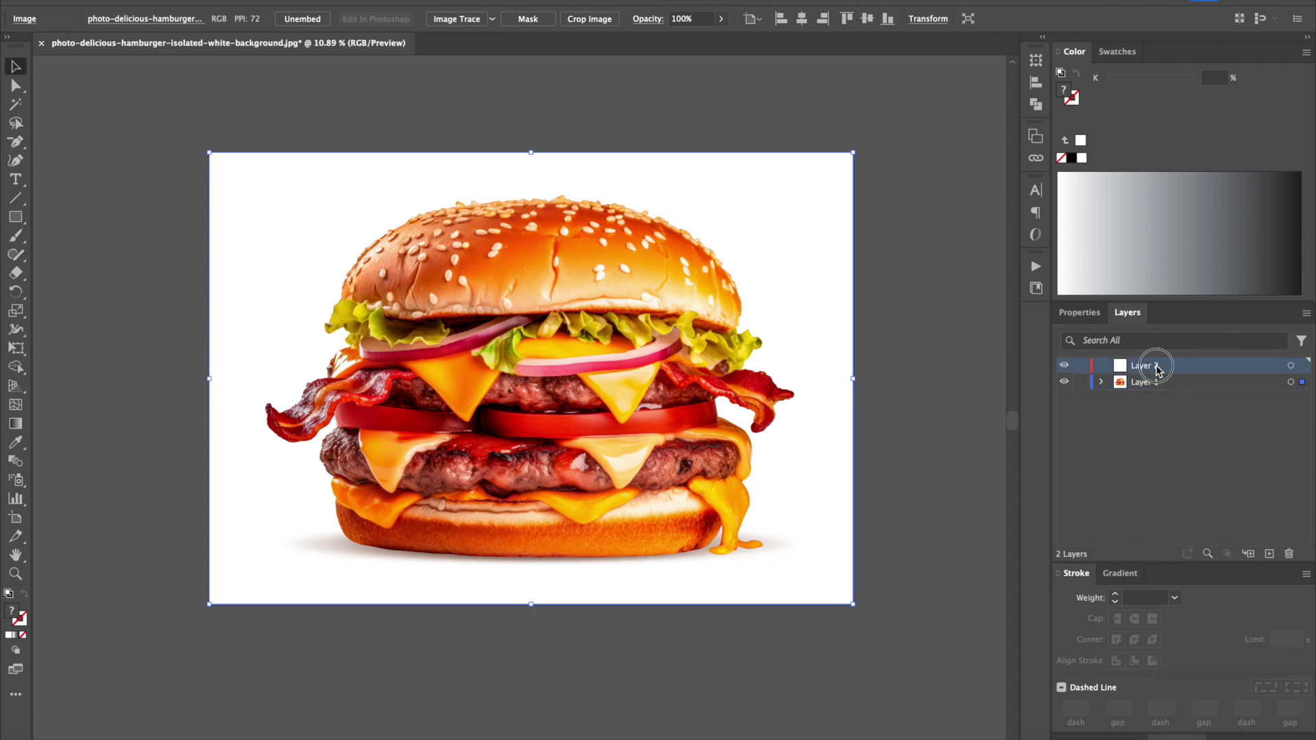
click(1291, 365)
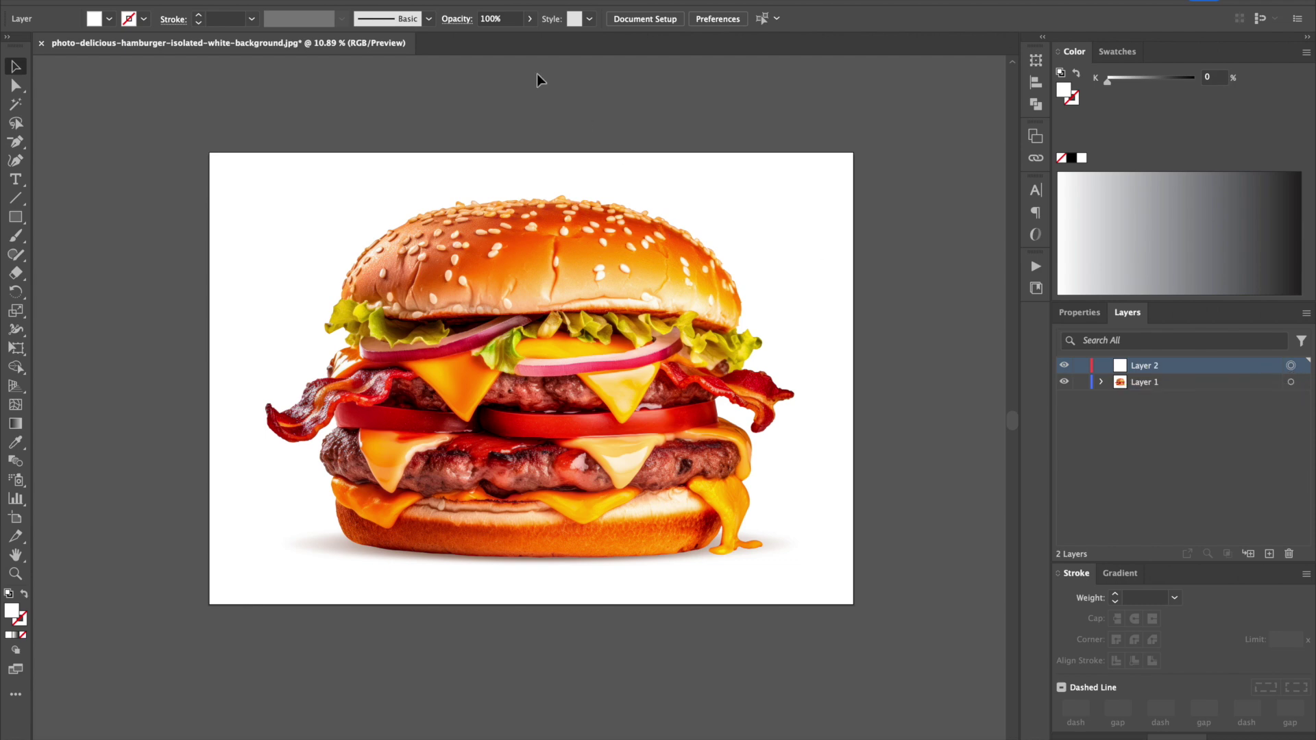
click(156, 3)
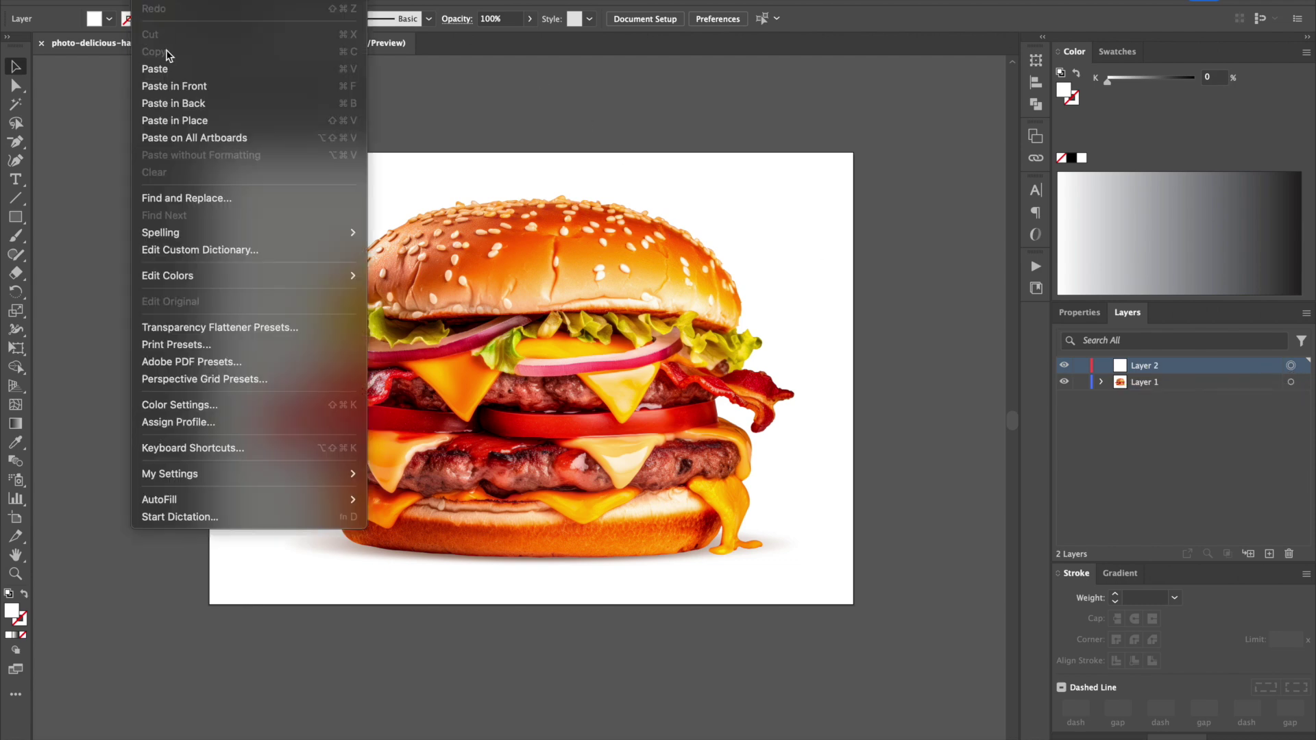
click(175, 88)
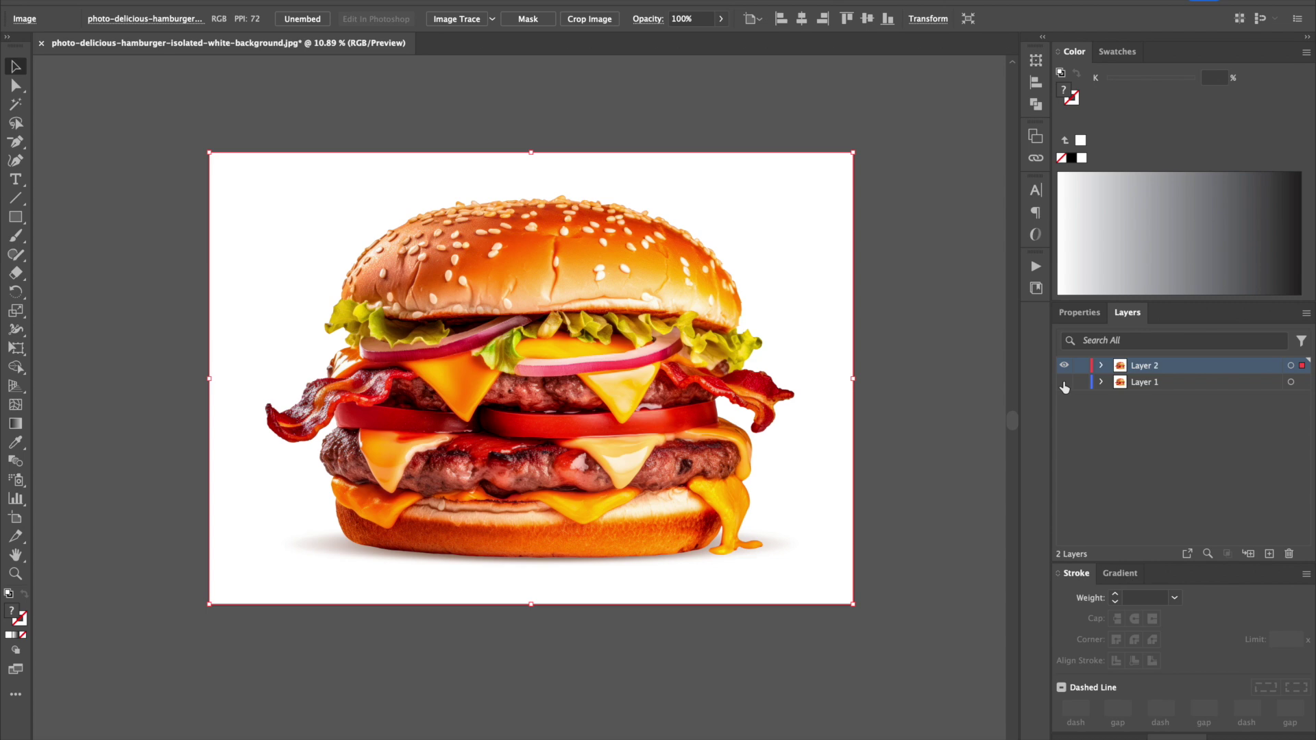
Step: Hide Layer 1 with the original photo and keep Layer 2 shown in preview mode
super+click(1064, 384)
super+click(1064, 367)
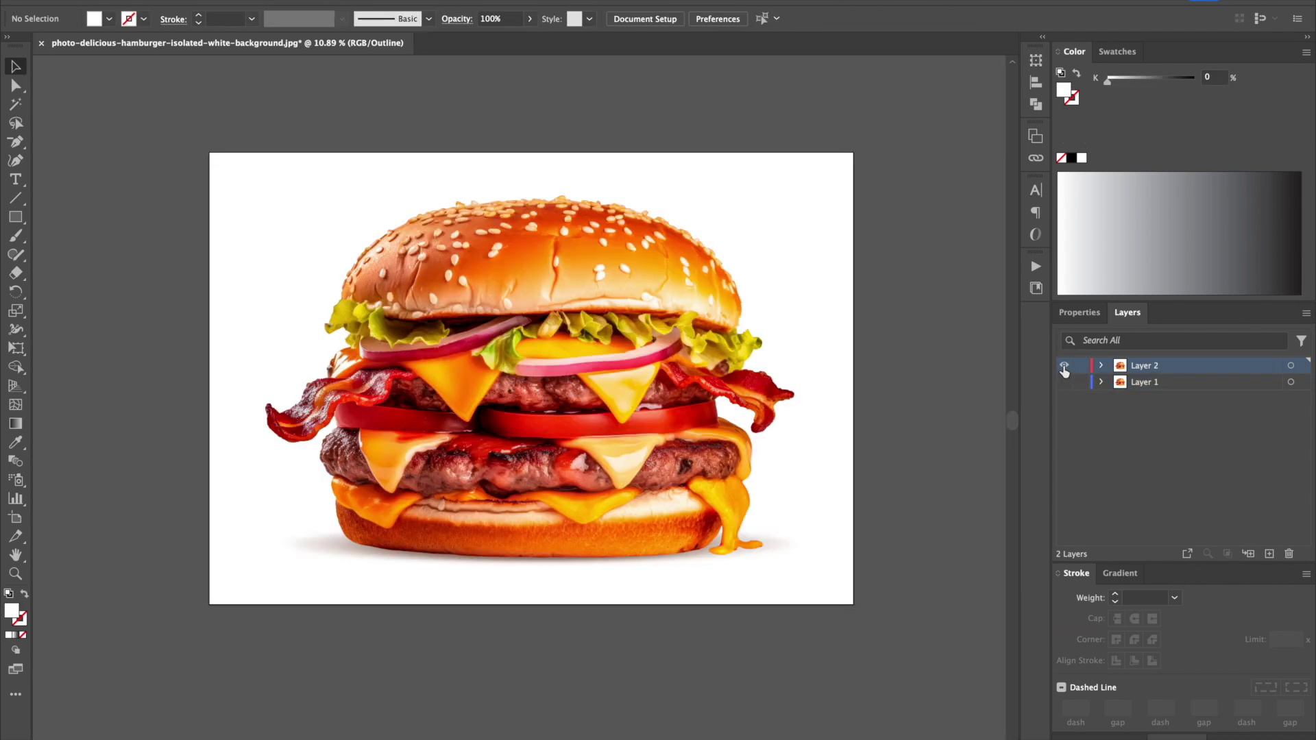
super+click(1064, 367)
super+click(1063, 368)
Step: Trace the Layer 2 burger image with the Silhouettes preset and expand the tracing into paths
click(560, 343)
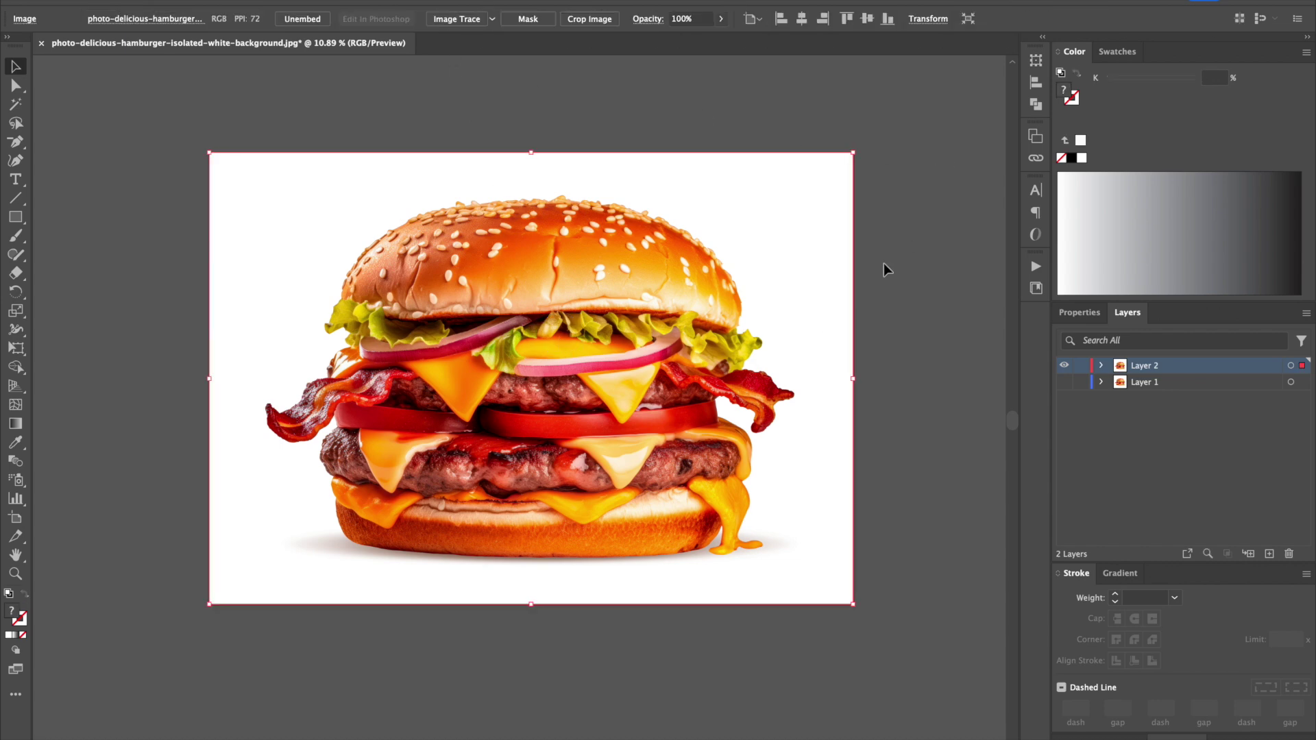
click(492, 18)
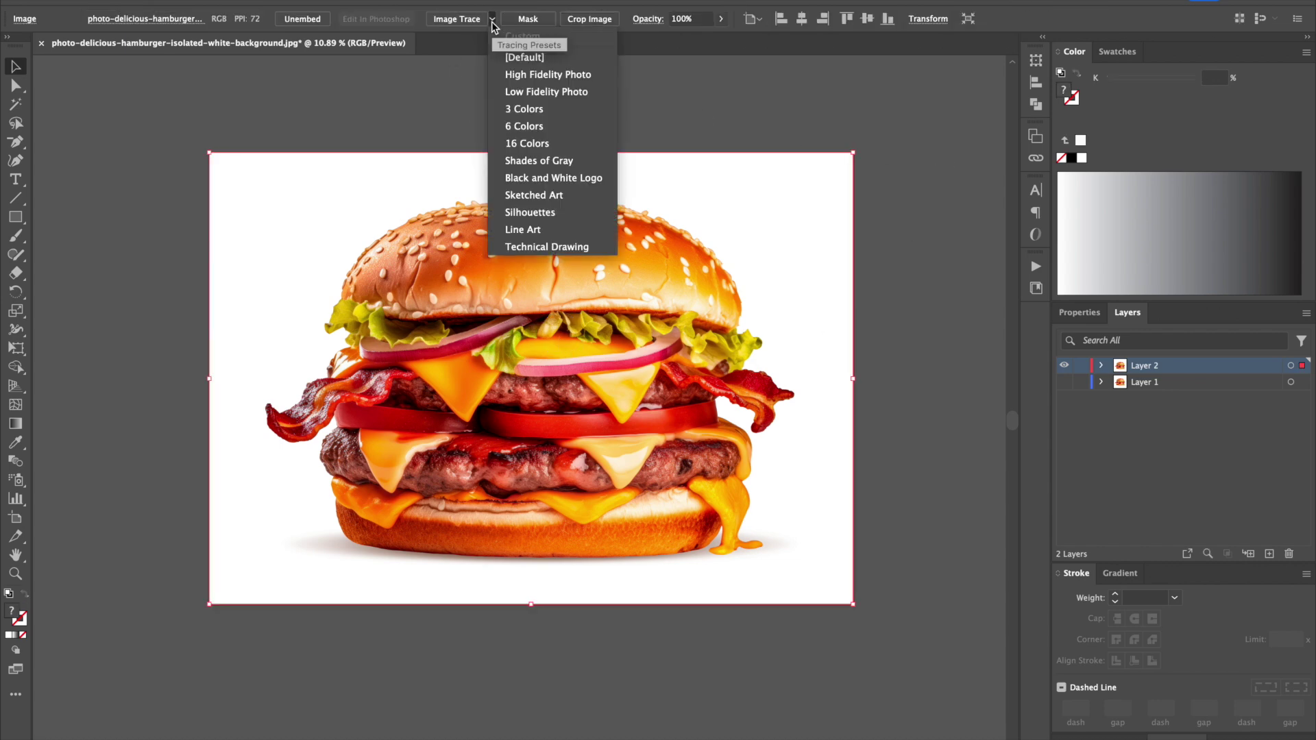
click(545, 213)
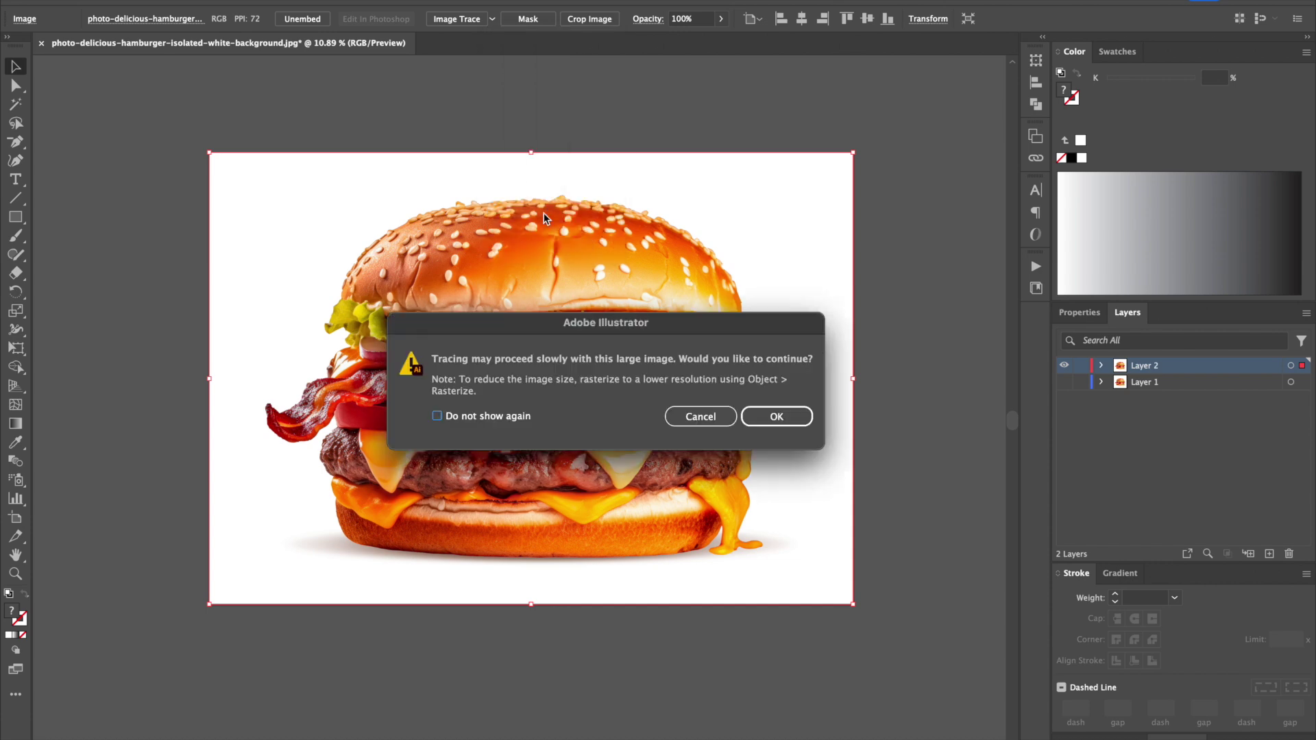
click(773, 422)
click(778, 420)
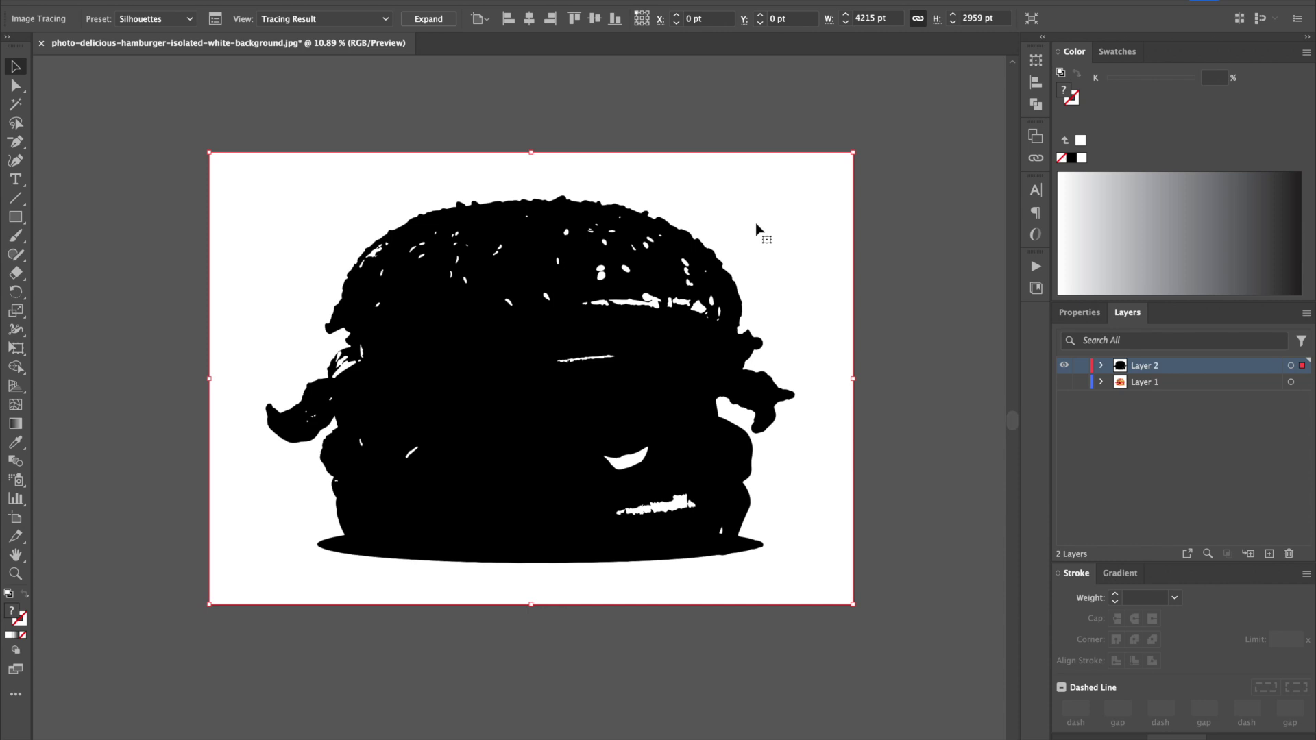
click(439, 24)
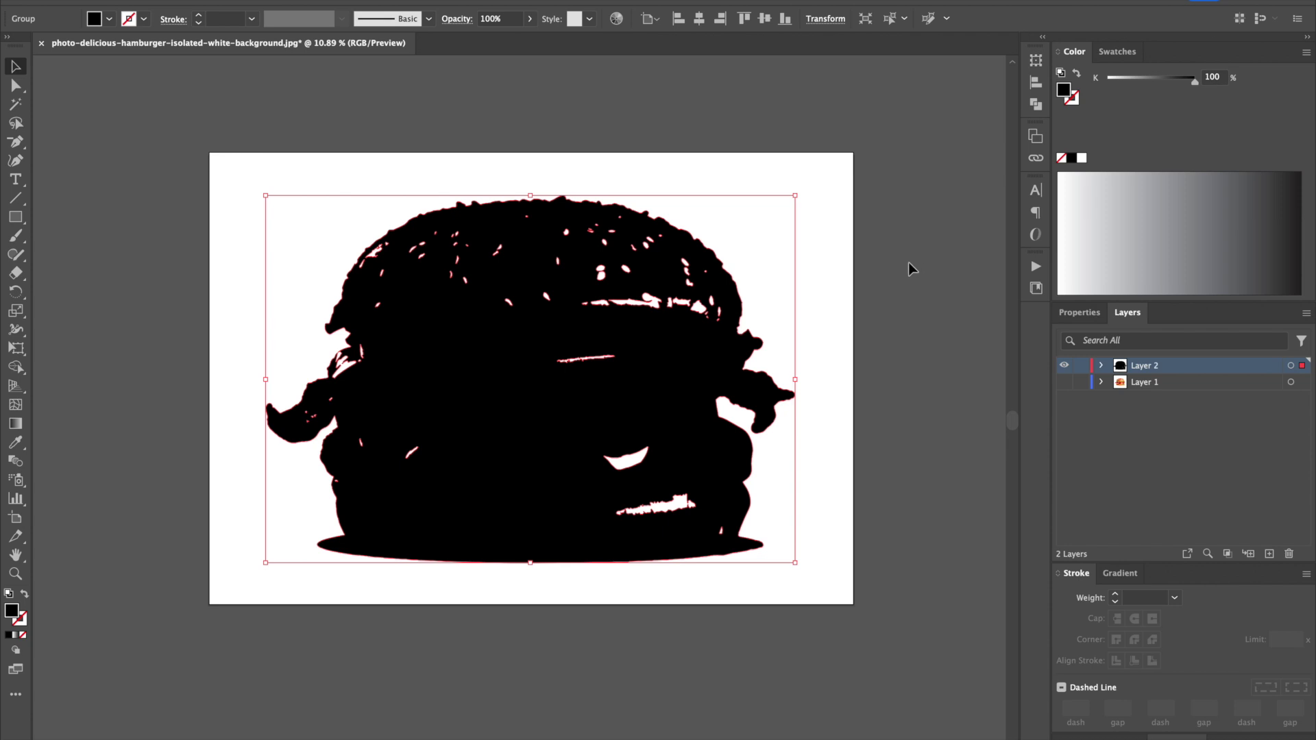
Step: Compare the silhouette with the original photo by toggling layer visibility, leaving only Layer 2 shown
click(1065, 384)
click(1064, 367)
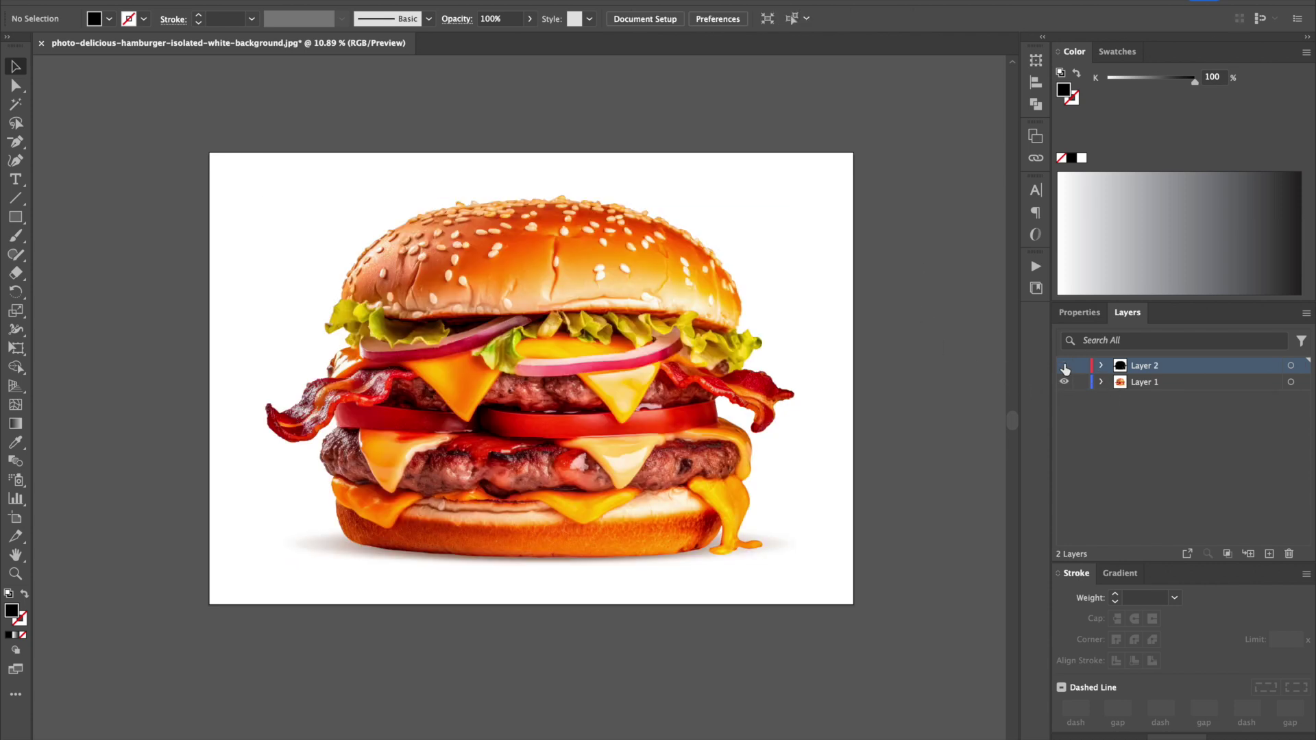
click(1064, 367)
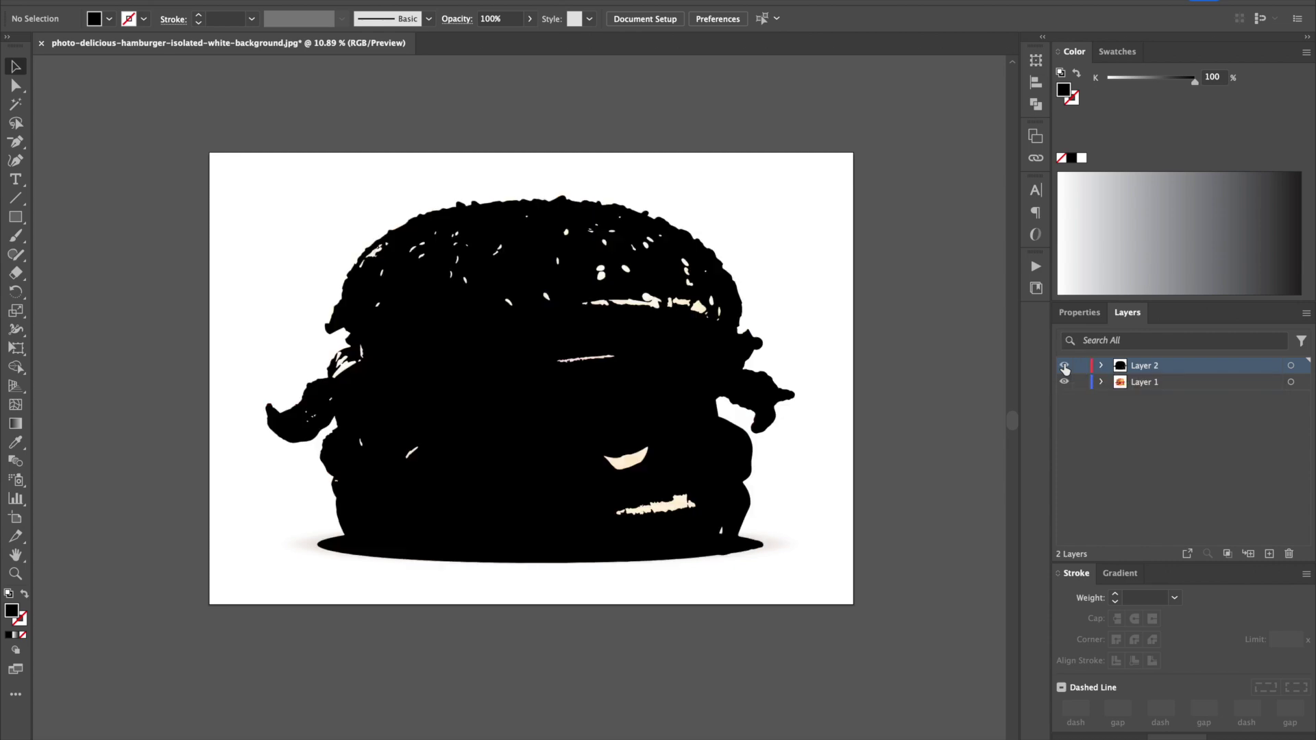
click(1064, 381)
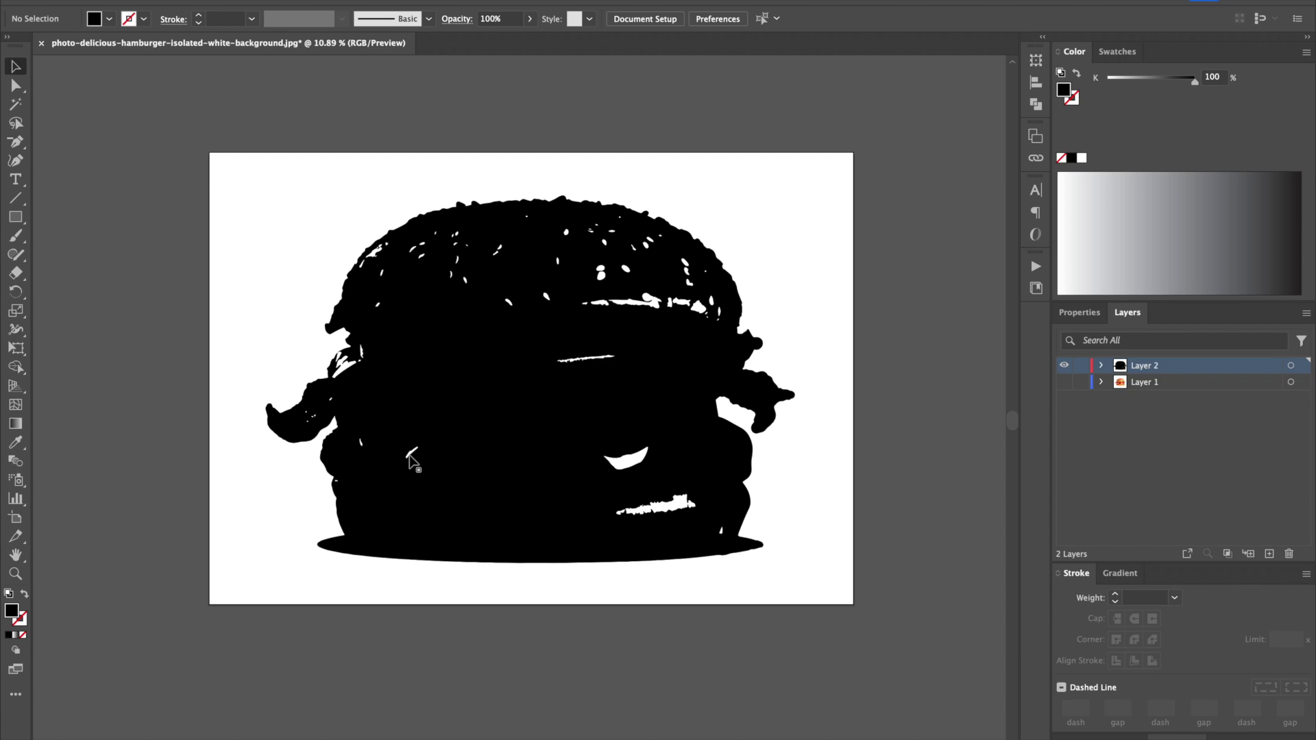
Step: Isolate the silhouette's compound path and delete the crescent-shaped white hole in the burger's lower right half
click(632, 469)
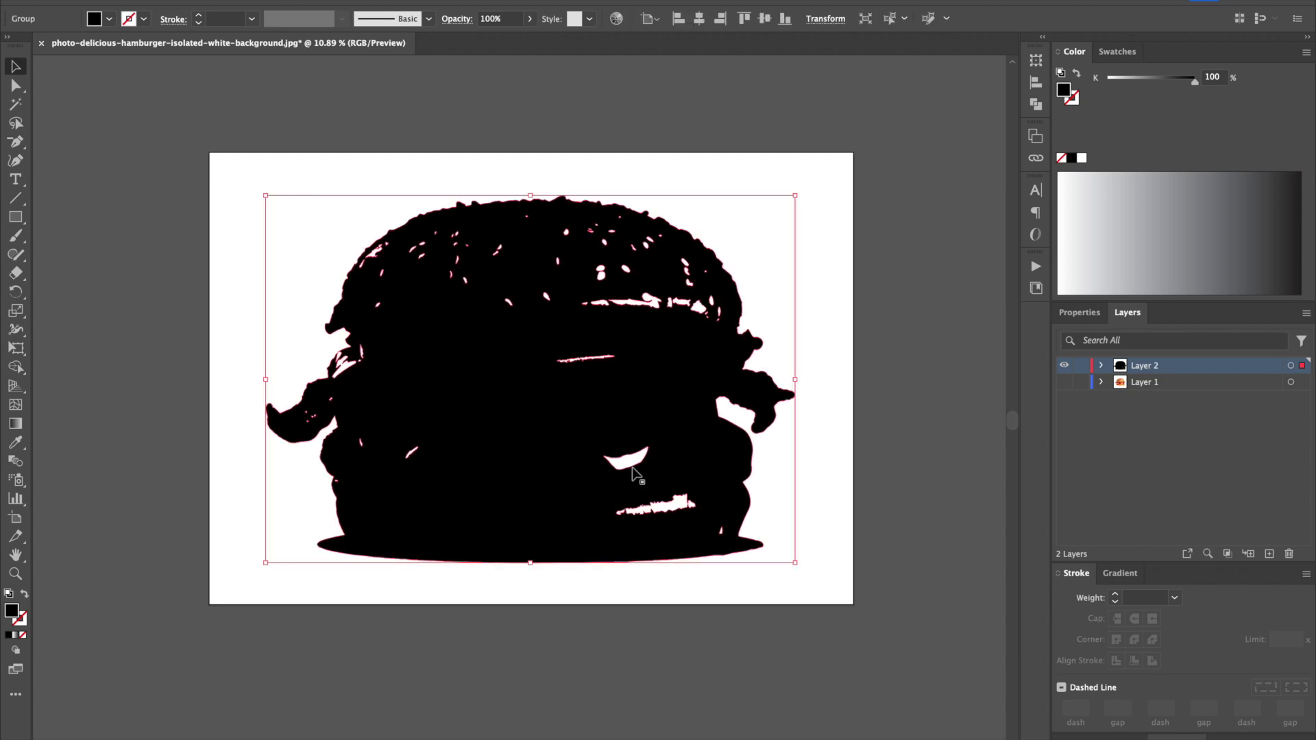
double_click(633, 468)
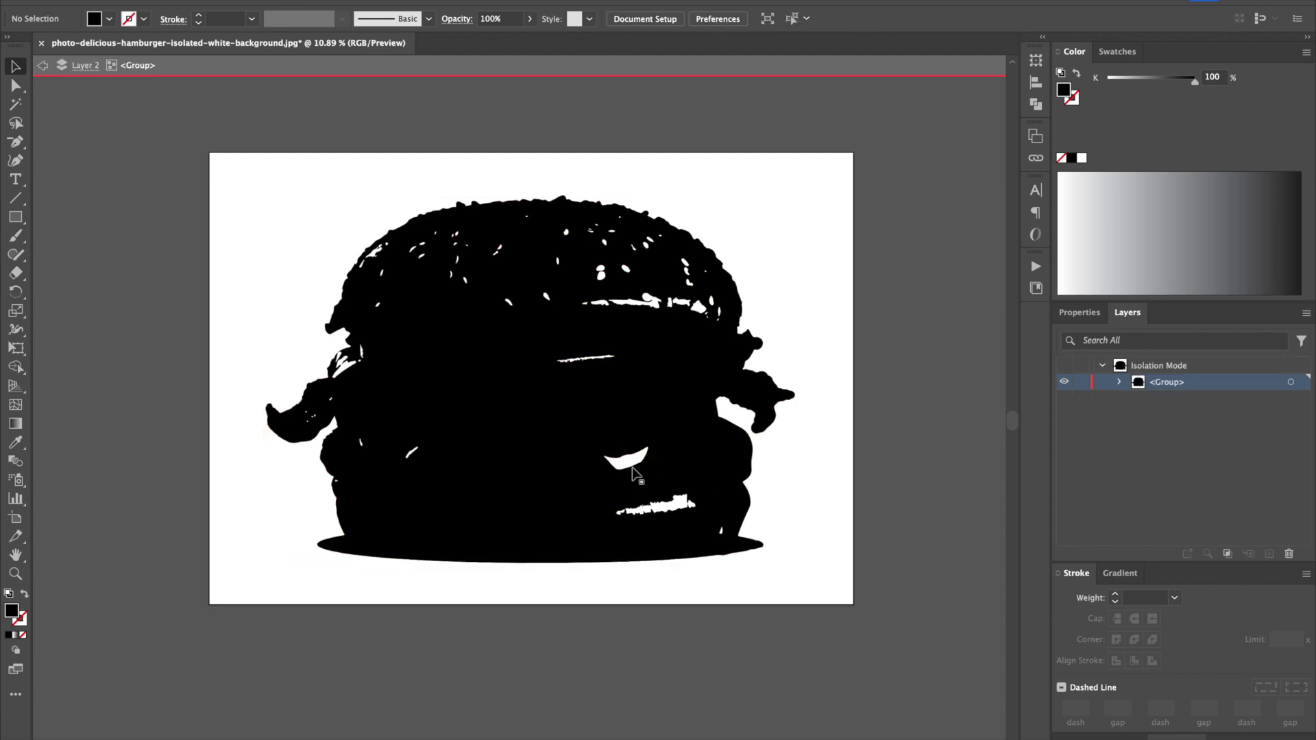
click(632, 470)
double_click(633, 470)
click(632, 470)
key(Delete)
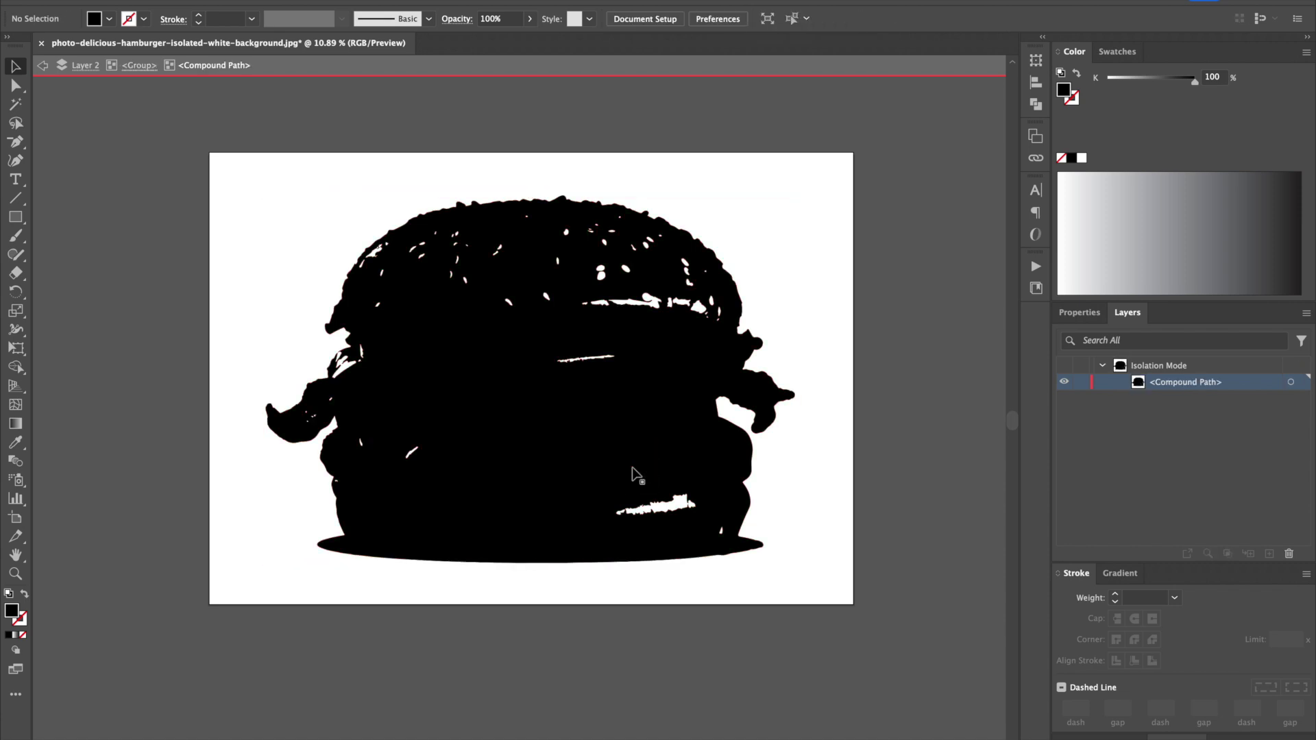
Step: Delete the jagged white hole near the silhouette's lower right and the small fragment at its left end
click(666, 511)
key(Delete)
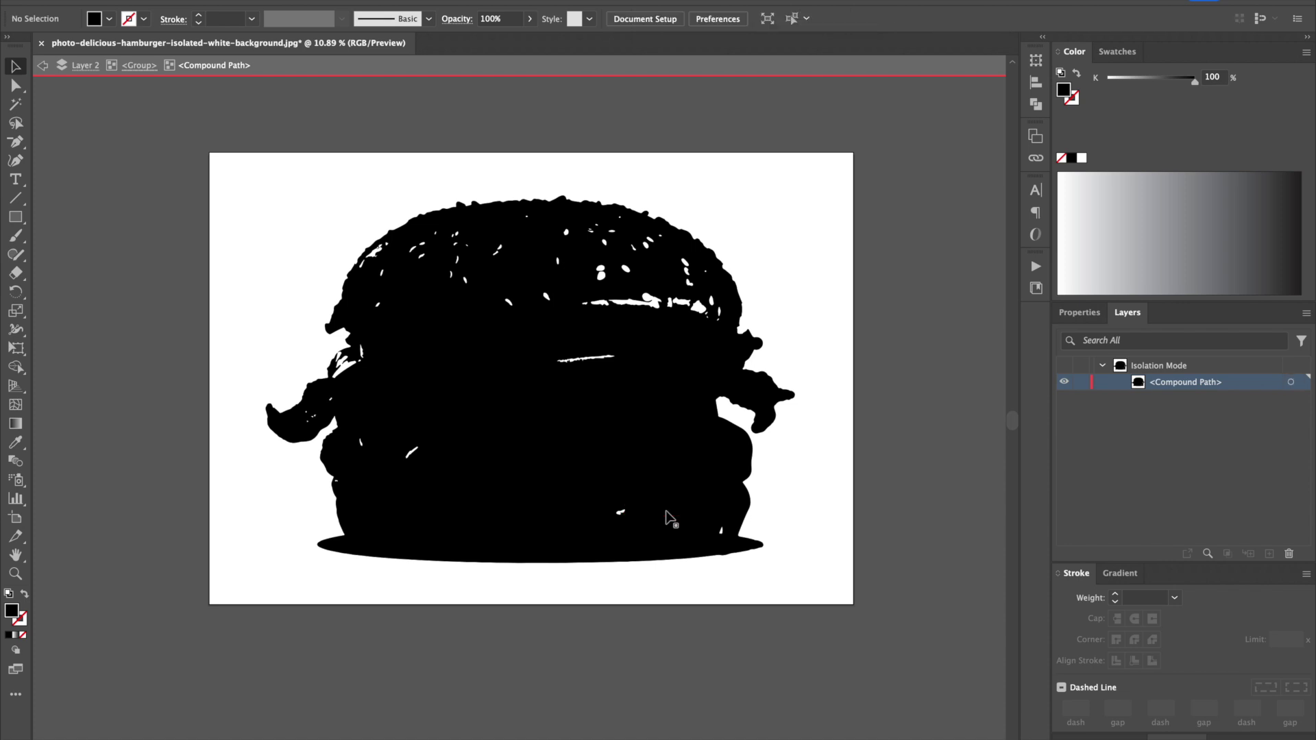
click(621, 512)
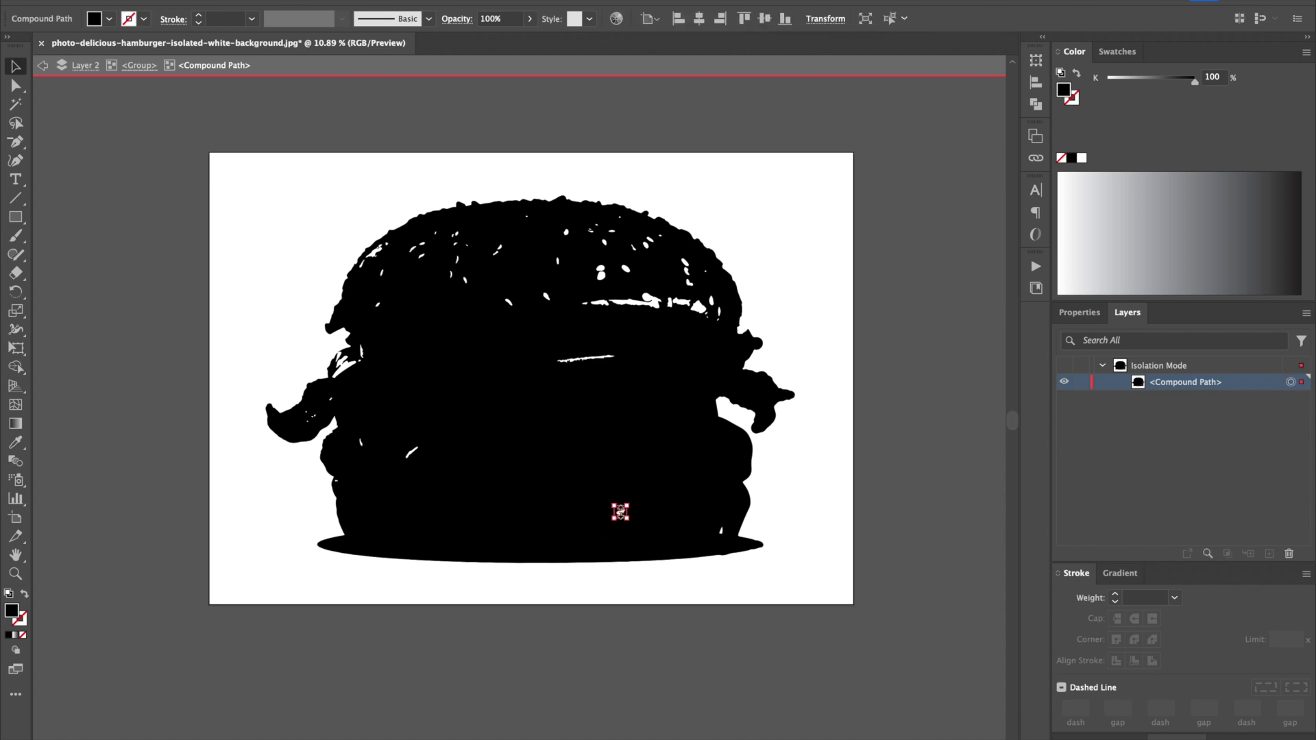
key(Delete)
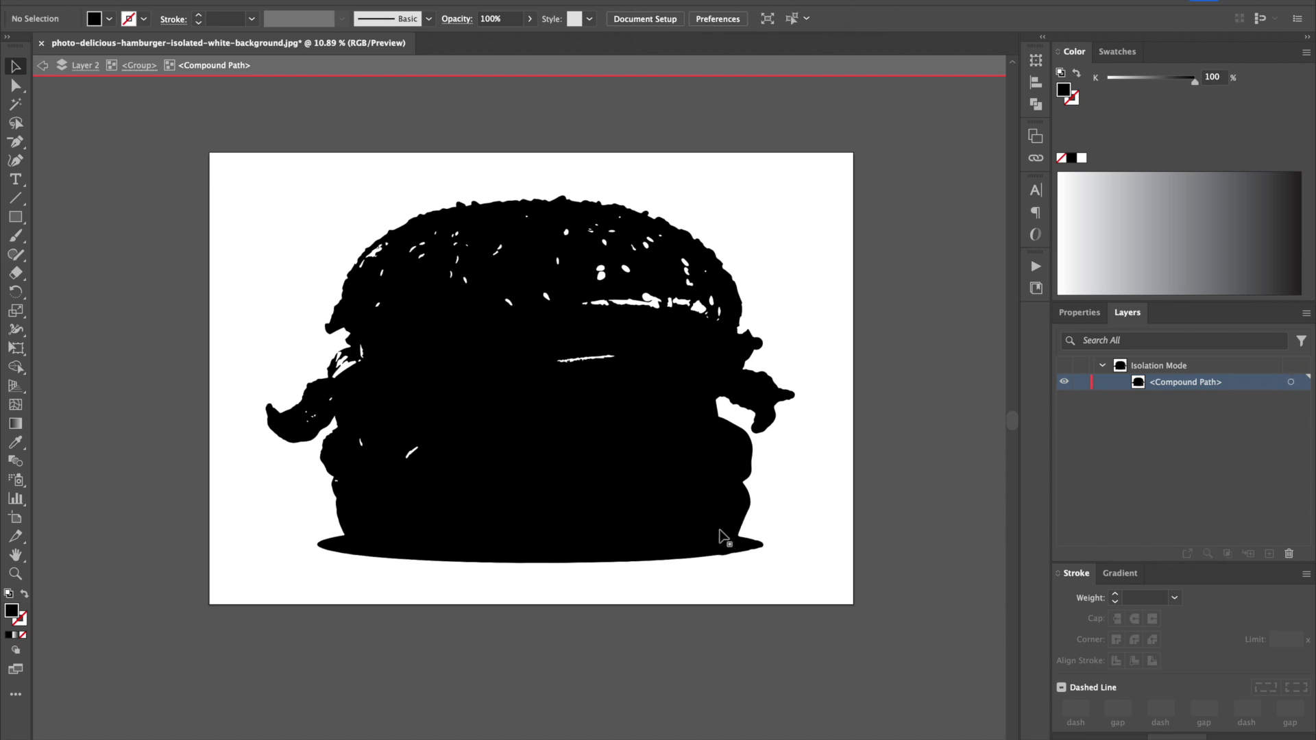
Step: Delete the thin horizontal hole at the silhouette's centre and the two small holes in its lower left half
click(587, 359)
key(Delete)
click(410, 453)
key(Delete)
click(361, 443)
key(Delete)
Step: Delete the long white gap and the neighbouring small holes along the centre of the top bun's lower edge
click(632, 302)
key(Delete)
click(597, 303)
key(Delete)
click(544, 296)
key(Delete)
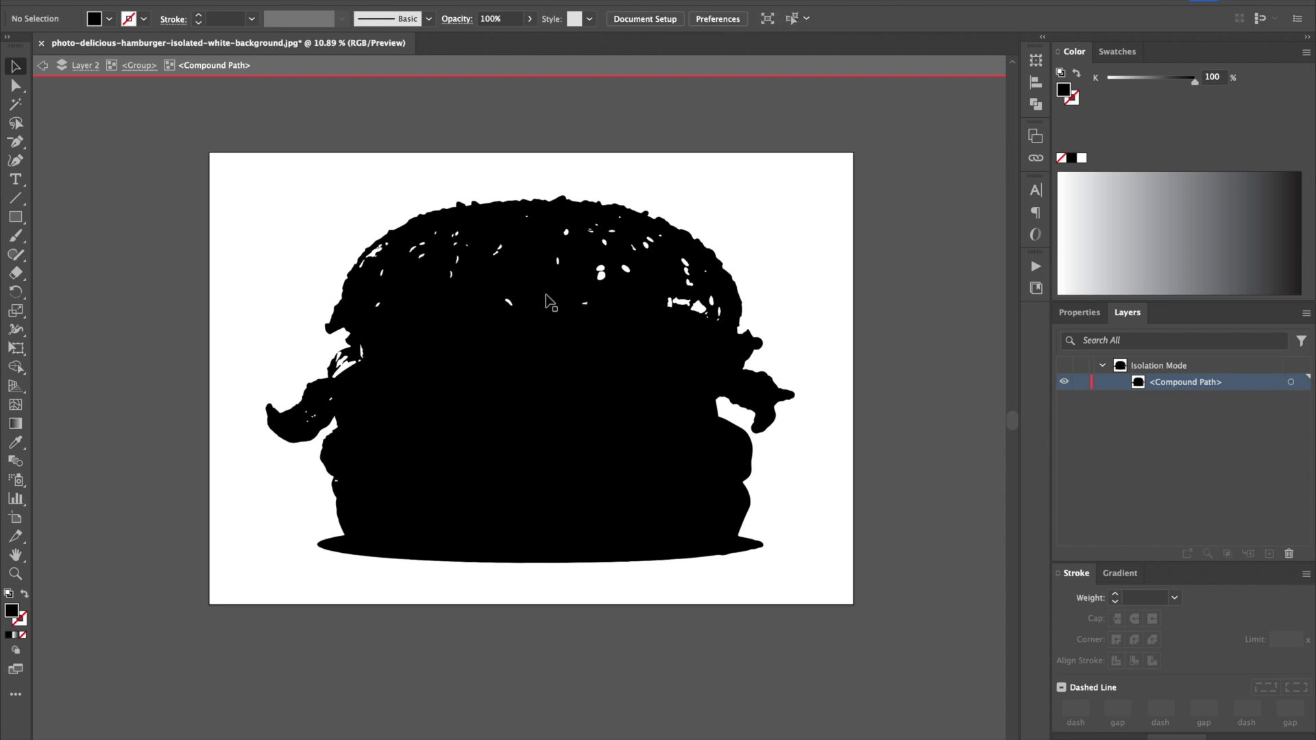
click(585, 302)
key(Delete)
Step: Delete the pair of large sesame-seed holes right of the top bun's centre
click(601, 272)
key(Delete)
click(601, 274)
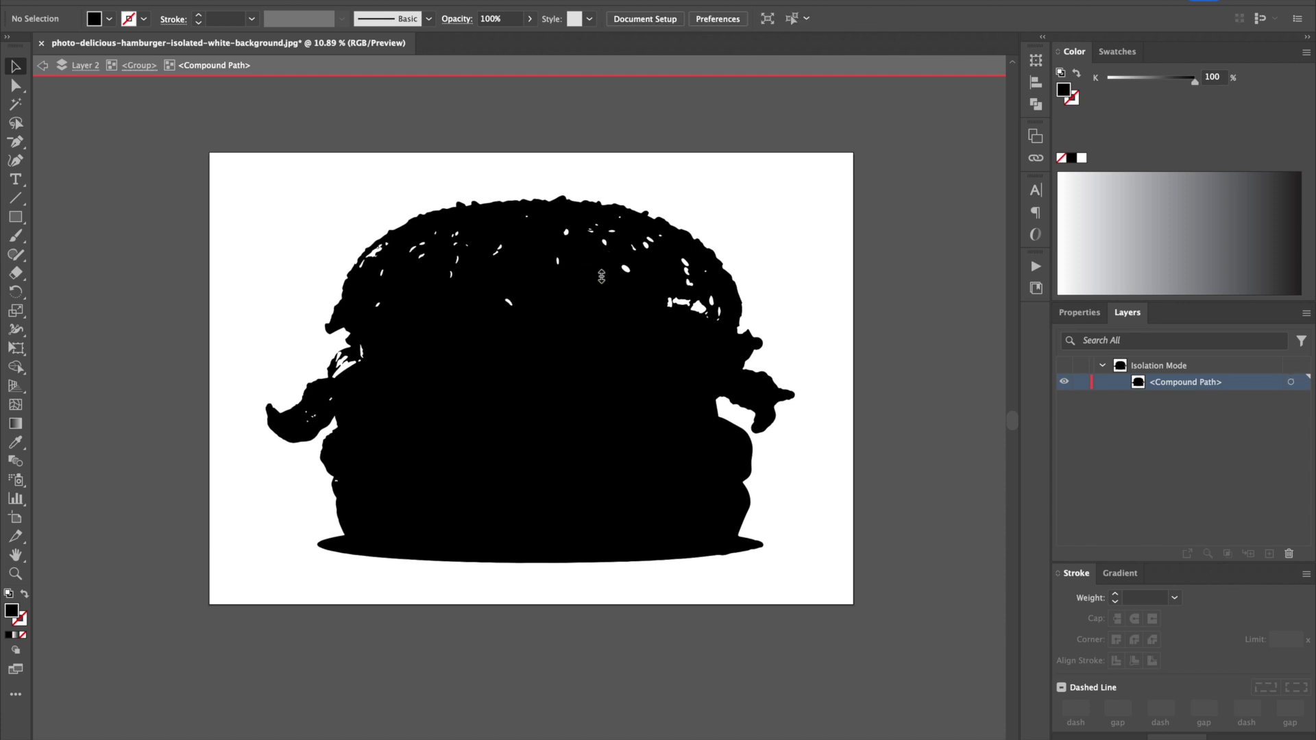
Step: Leave isolation mode and swap the burger silhouette's fill and stroke to get a black outline without fill
click(25, 596)
click(24, 596)
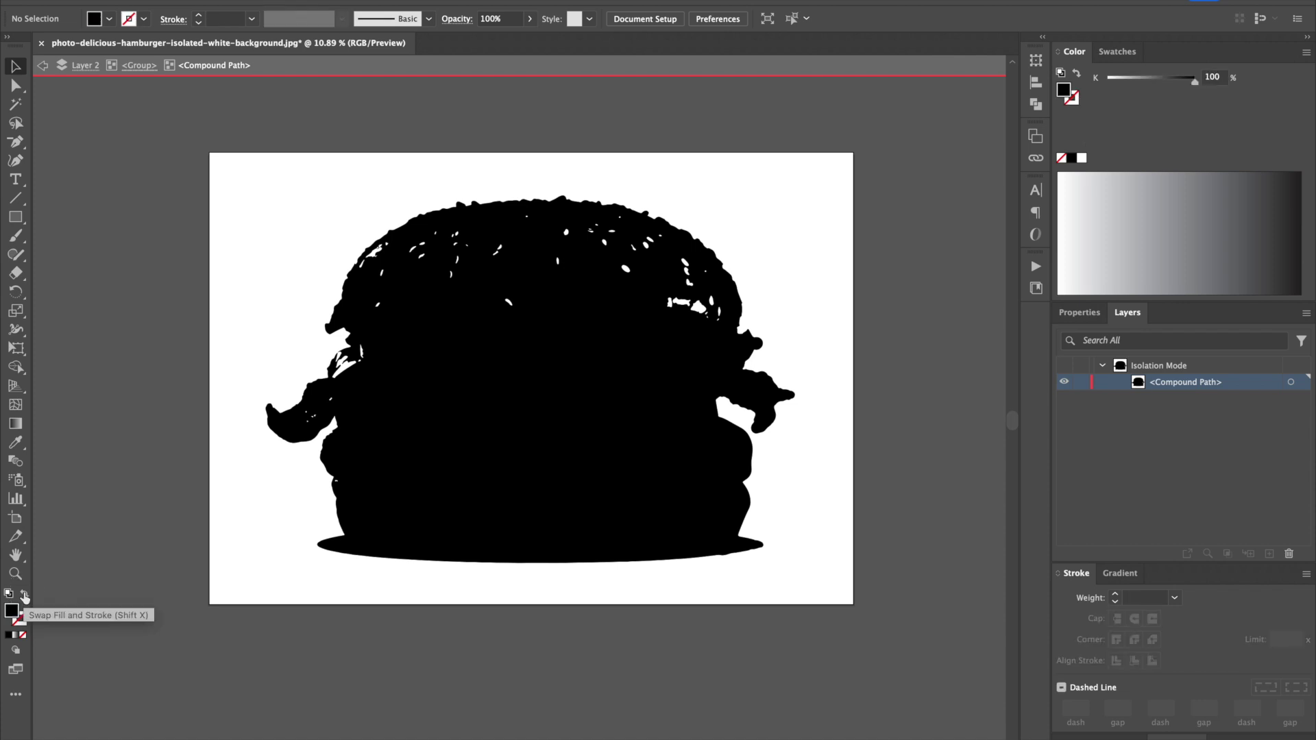
click(41, 67)
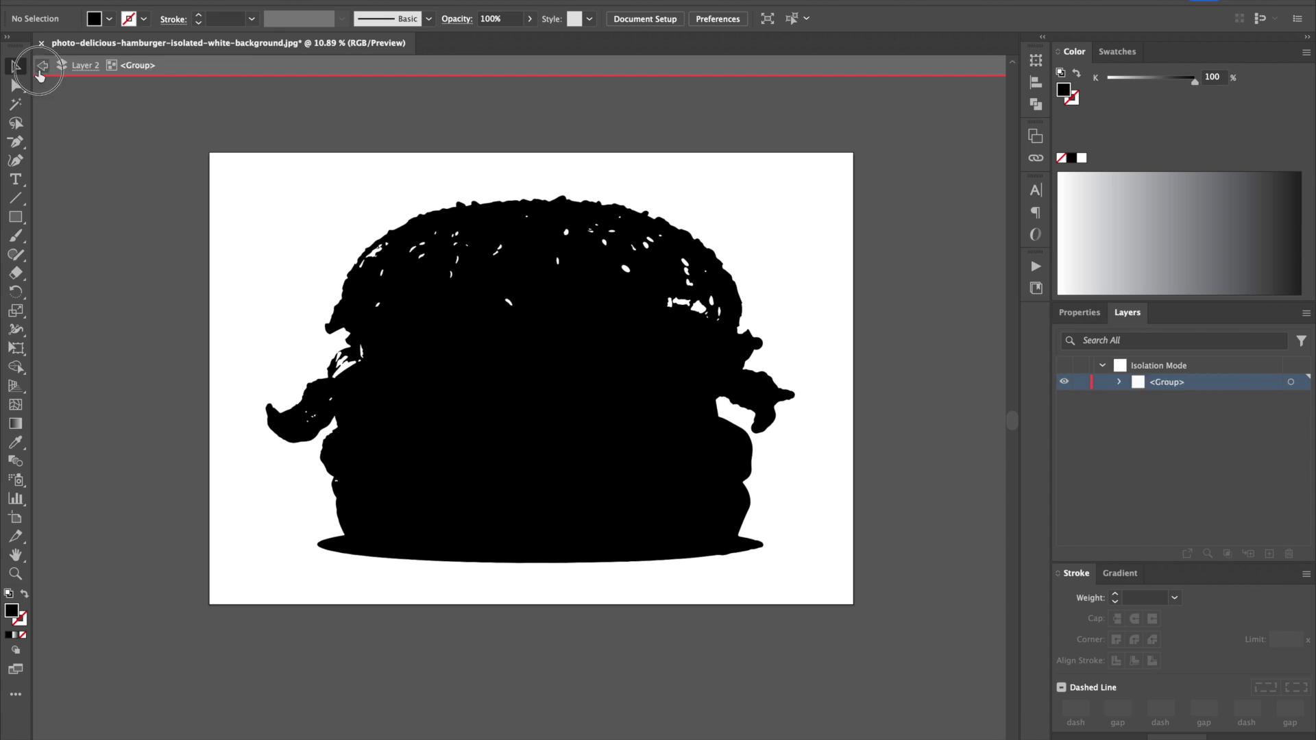
click(41, 67)
click(511, 401)
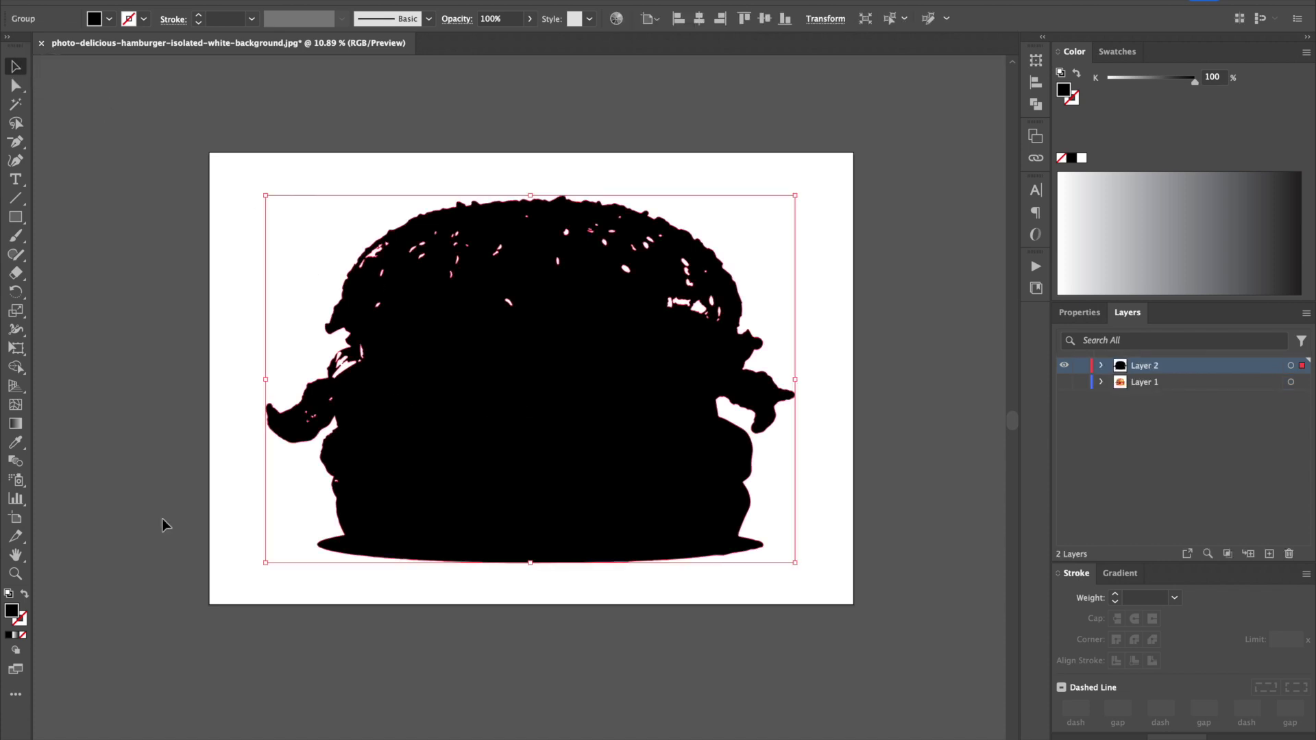
click(24, 595)
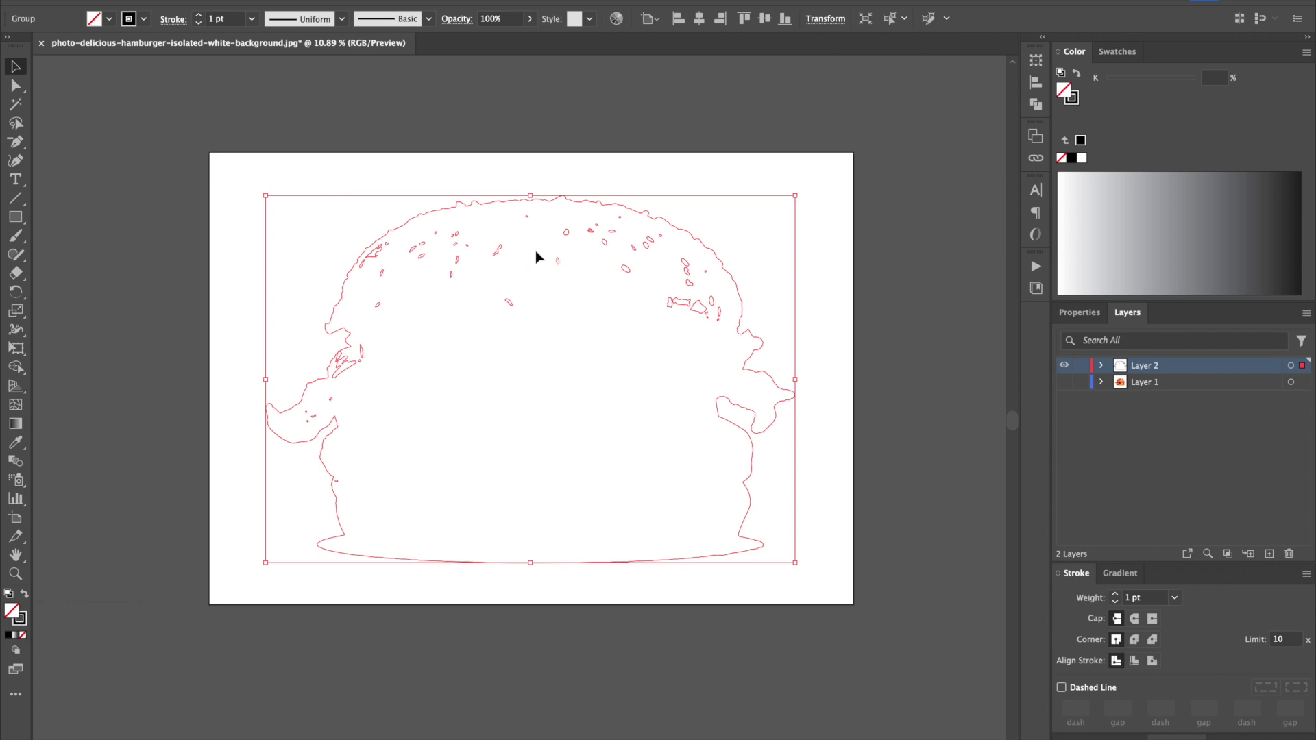
click(595, 409)
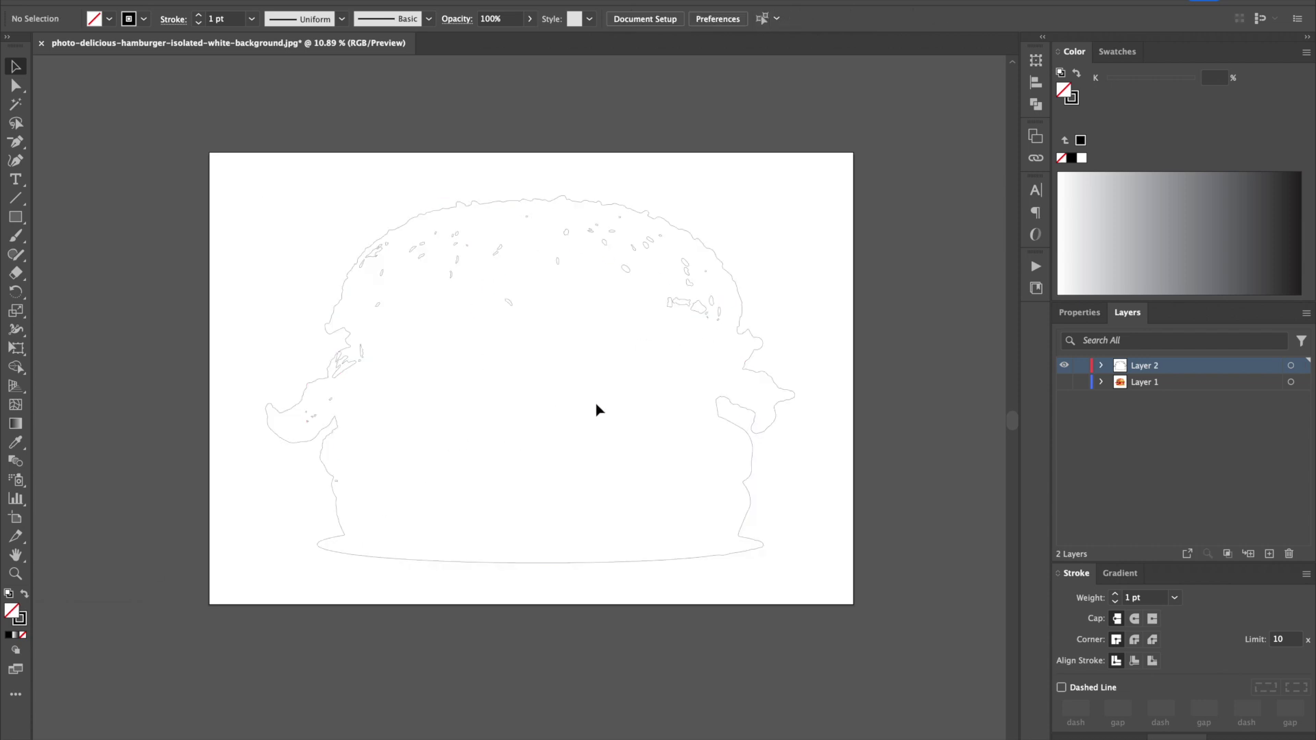
Step: Isolate the burger outline group and delete the cluster of holes on the right side of the top bun with Direct Selection
click(507, 303)
double_click(508, 306)
click(507, 306)
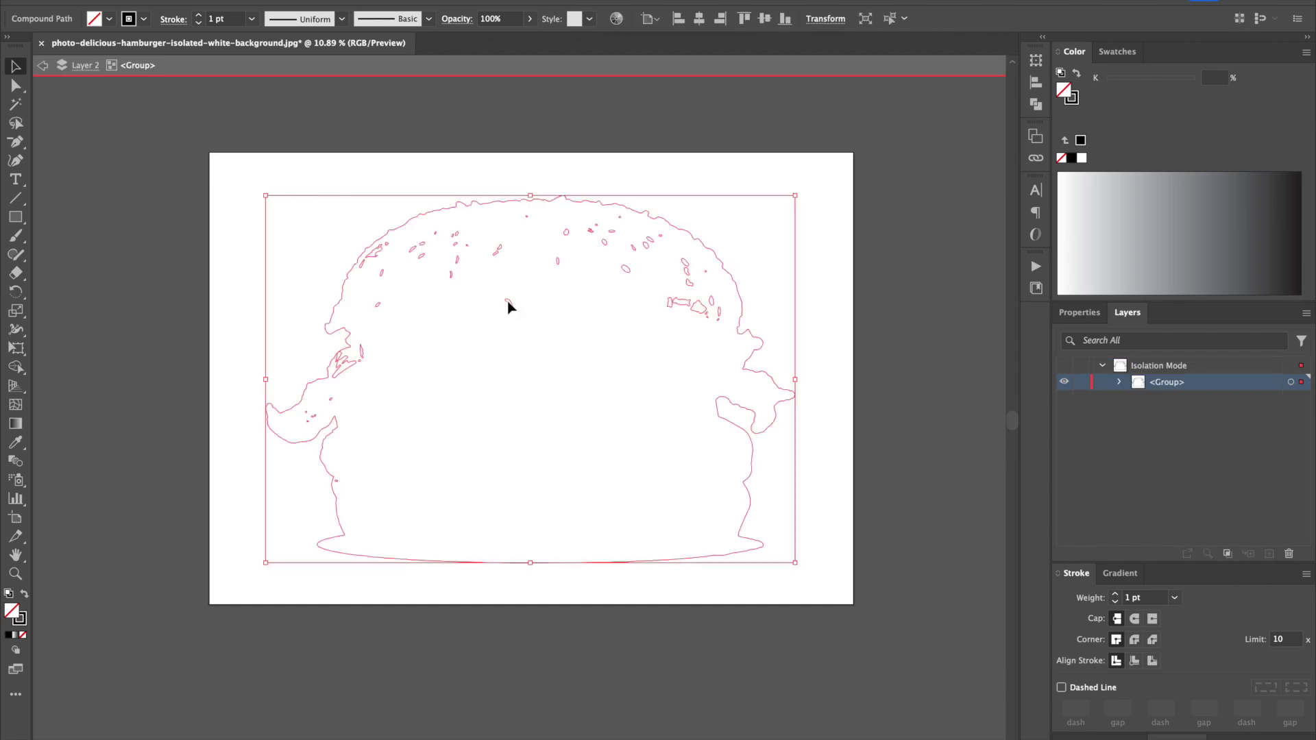
click(649, 331)
click(15, 85)
drag(713, 342, 571, 263)
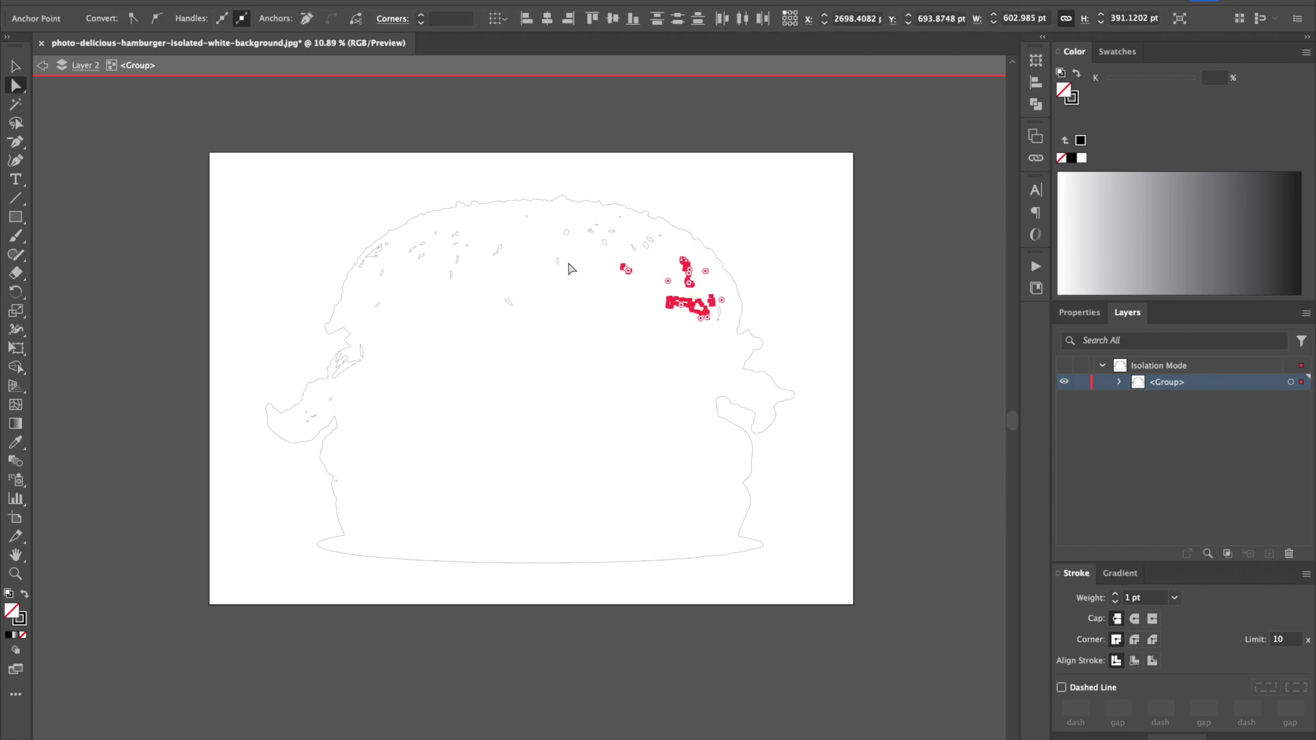
key(Delete)
Step: Delete the groups of sesame-seed holes across the upper middle, centre and upper left of the top bun
drag(653, 268, 431, 240)
key(Delete)
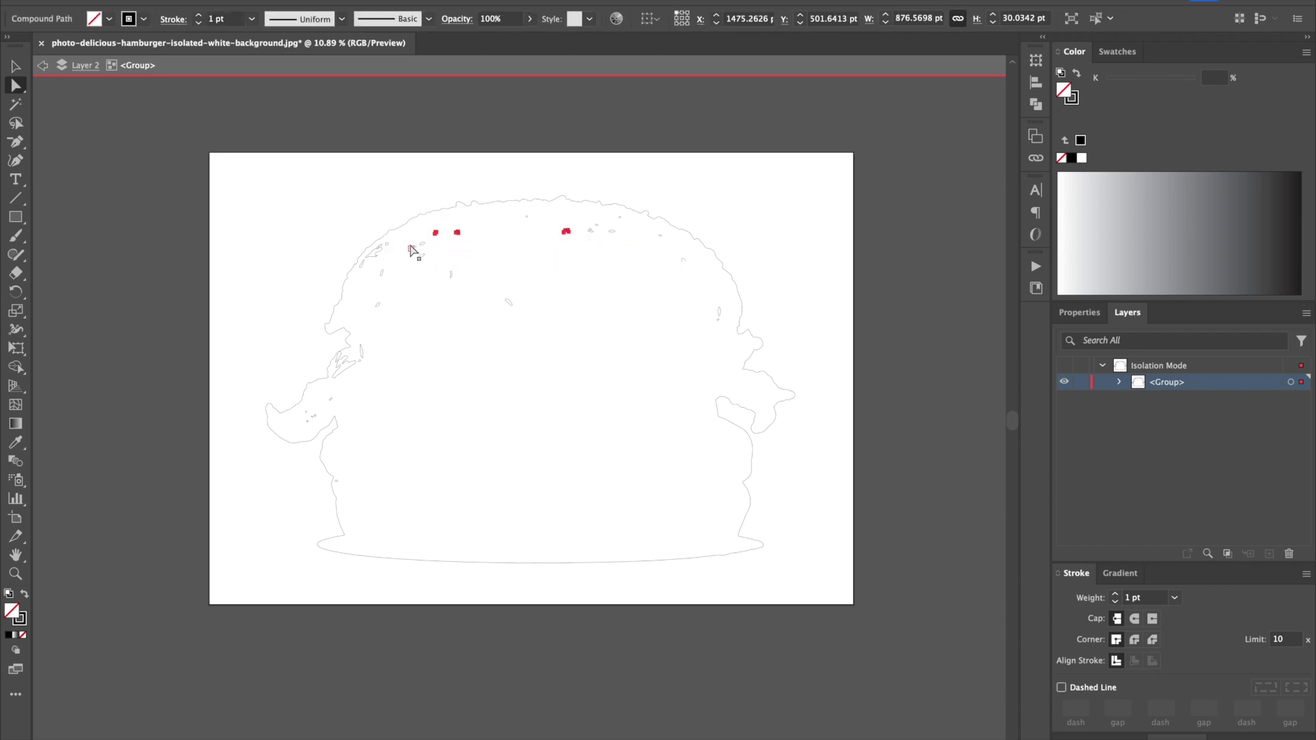
drag(402, 245, 562, 381)
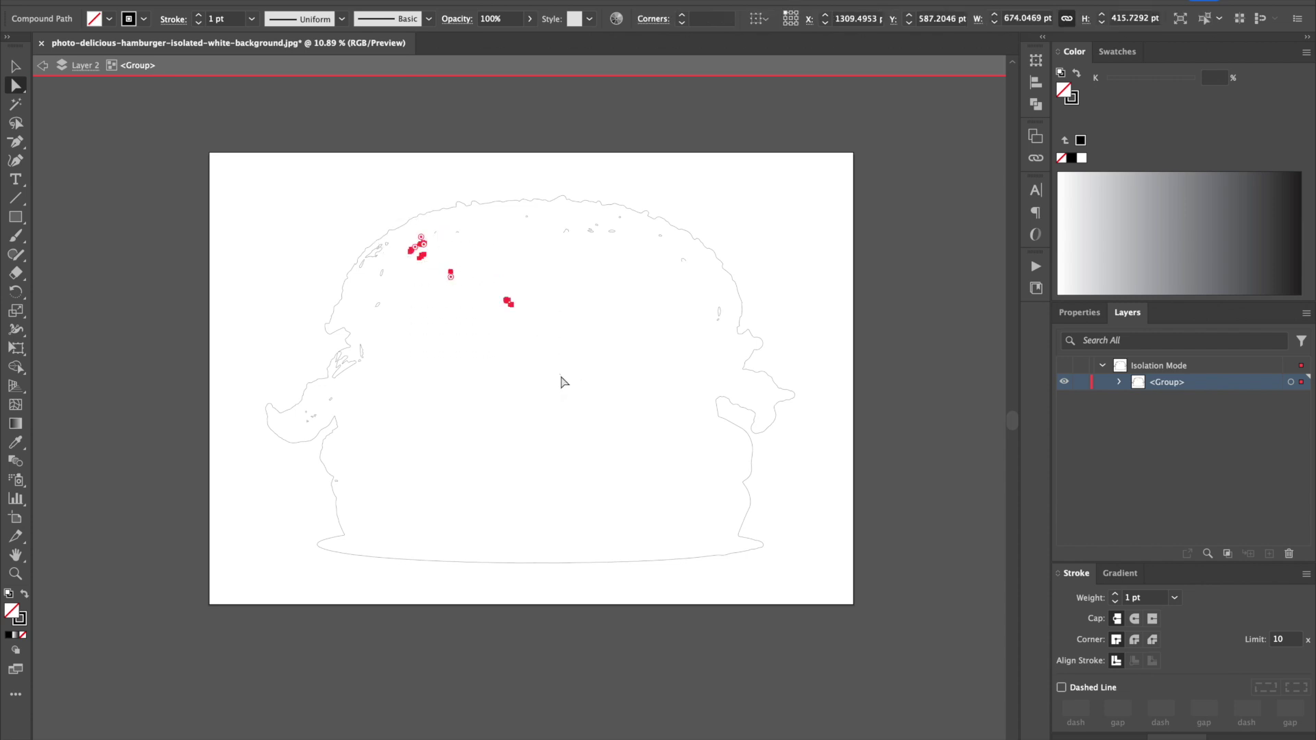
key(Delete)
drag(534, 228, 631, 259)
key(Delete)
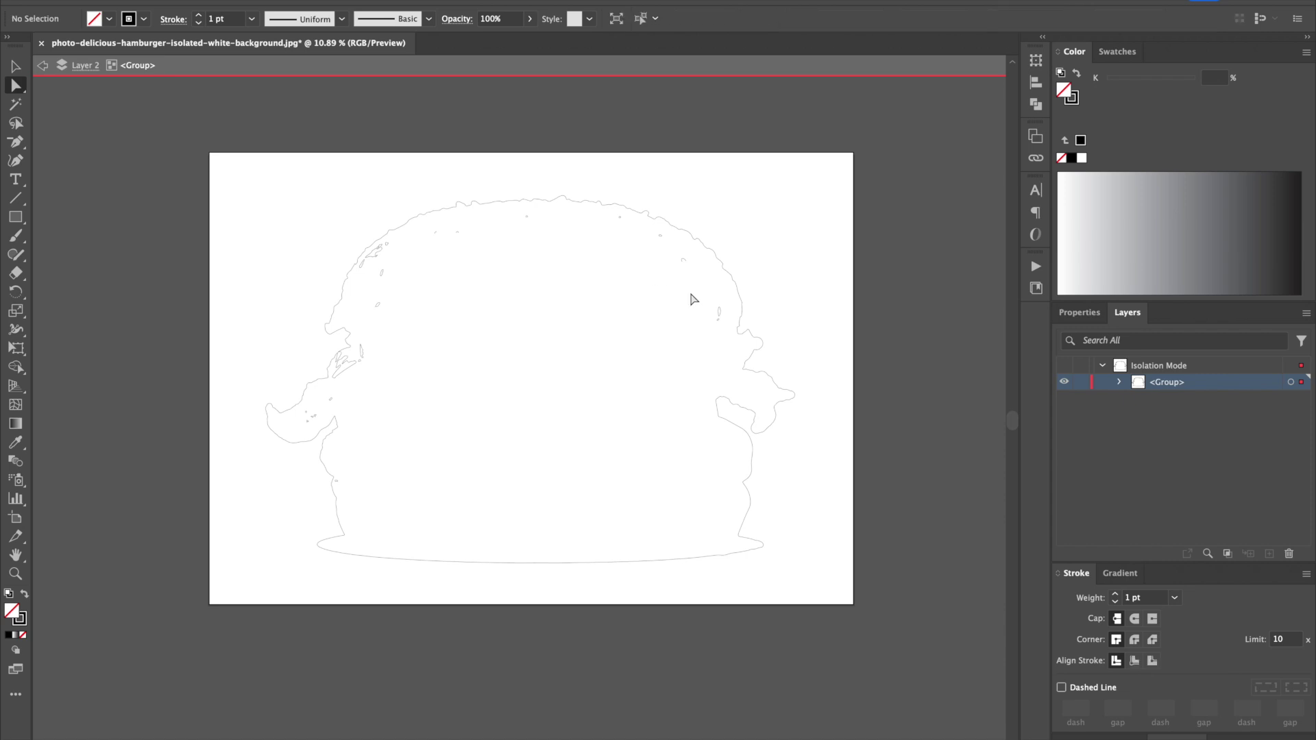
Step: Delete the small holes beside the top bun's right edge and the leftover open path fragment above them
drag(705, 303, 730, 346)
key(Delete)
scroll(683, 268, up, 5)
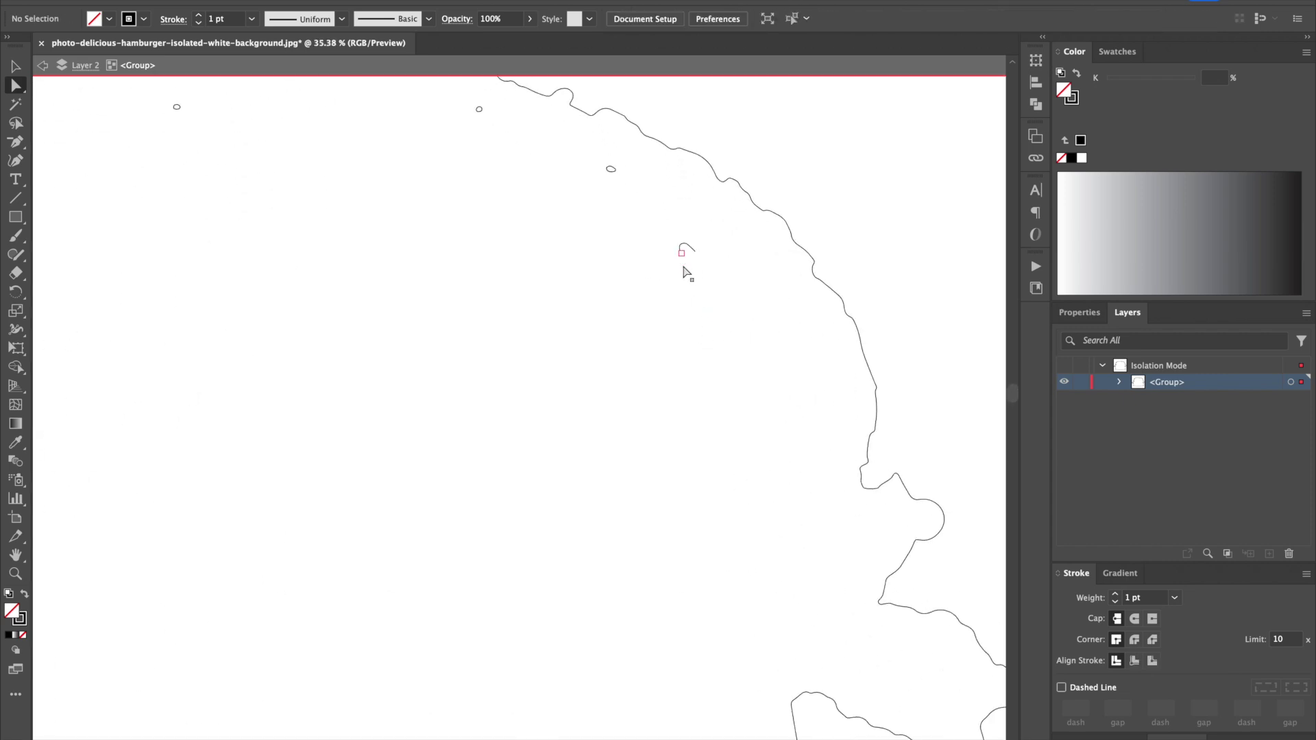
click(682, 245)
key(Delete)
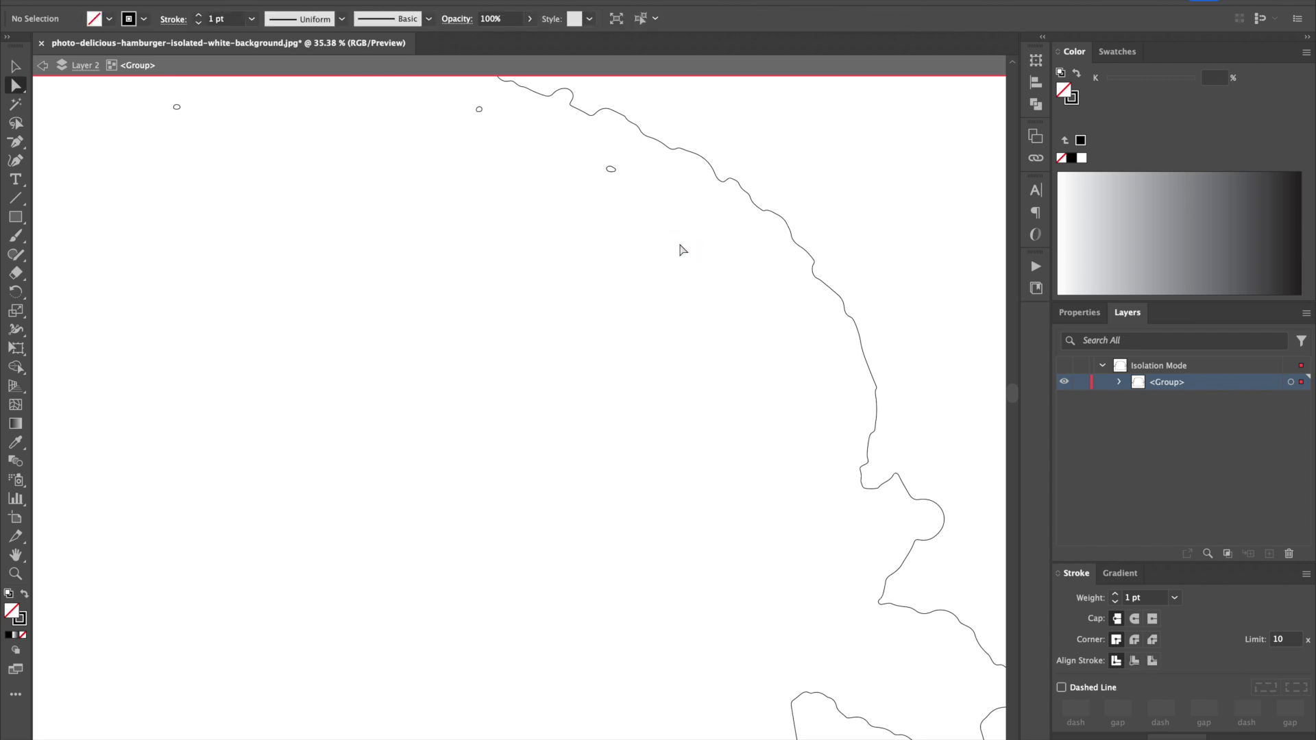
Step: Delete the three remaining tiny oval holes along the upper right of the top bun
click(611, 170)
key(Delete)
click(479, 109)
key(Delete)
click(176, 108)
key(Delete)
Step: Isolate the compound path inside the group and remove the two tiny holes at the upper left of the top bun
scroll(181, 115, down, 3)
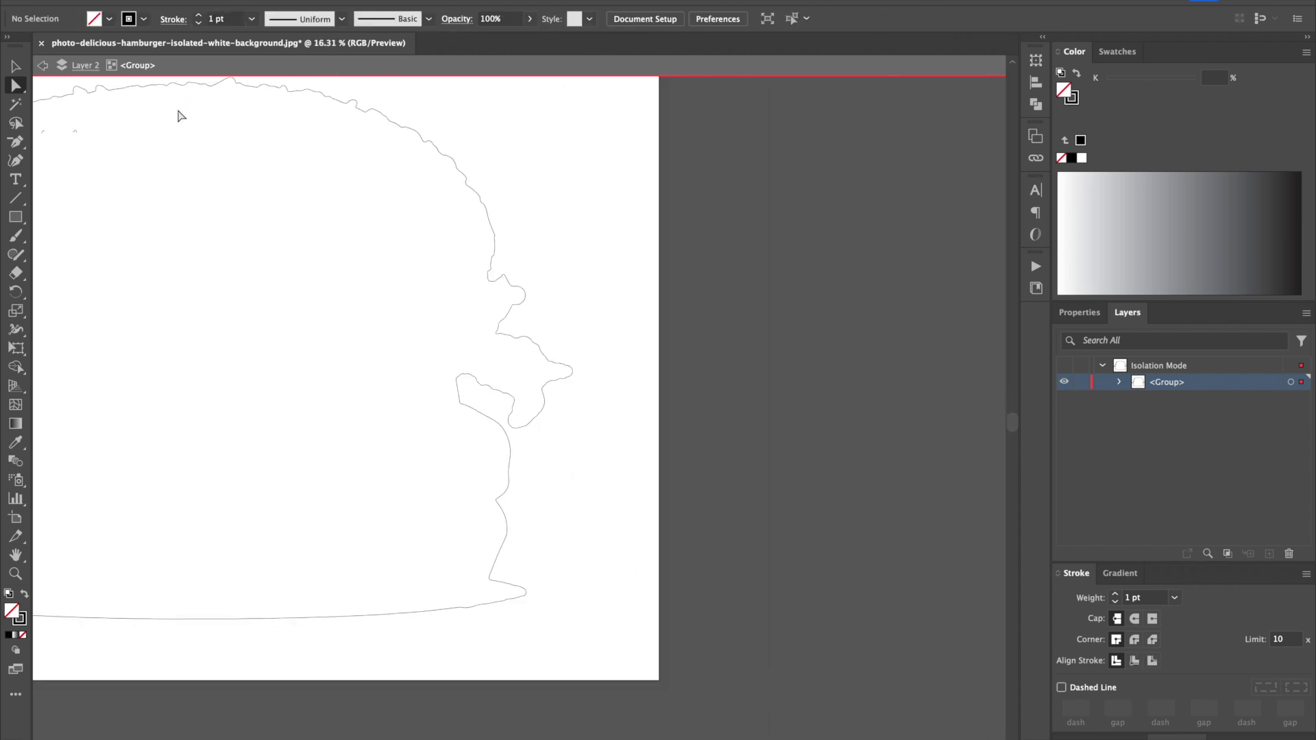
scroll(209, 120, down, 1)
click(19, 67)
click(328, 183)
double_click(327, 183)
click(328, 183)
click(326, 185)
click(297, 183)
Step: Delete the elongated holes and the small seed hole along the top bun's upper-left edge
click(222, 200)
click(221, 202)
click(214, 203)
key(Delete)
click(188, 226)
key(Delete)
click(215, 239)
key(Delete)
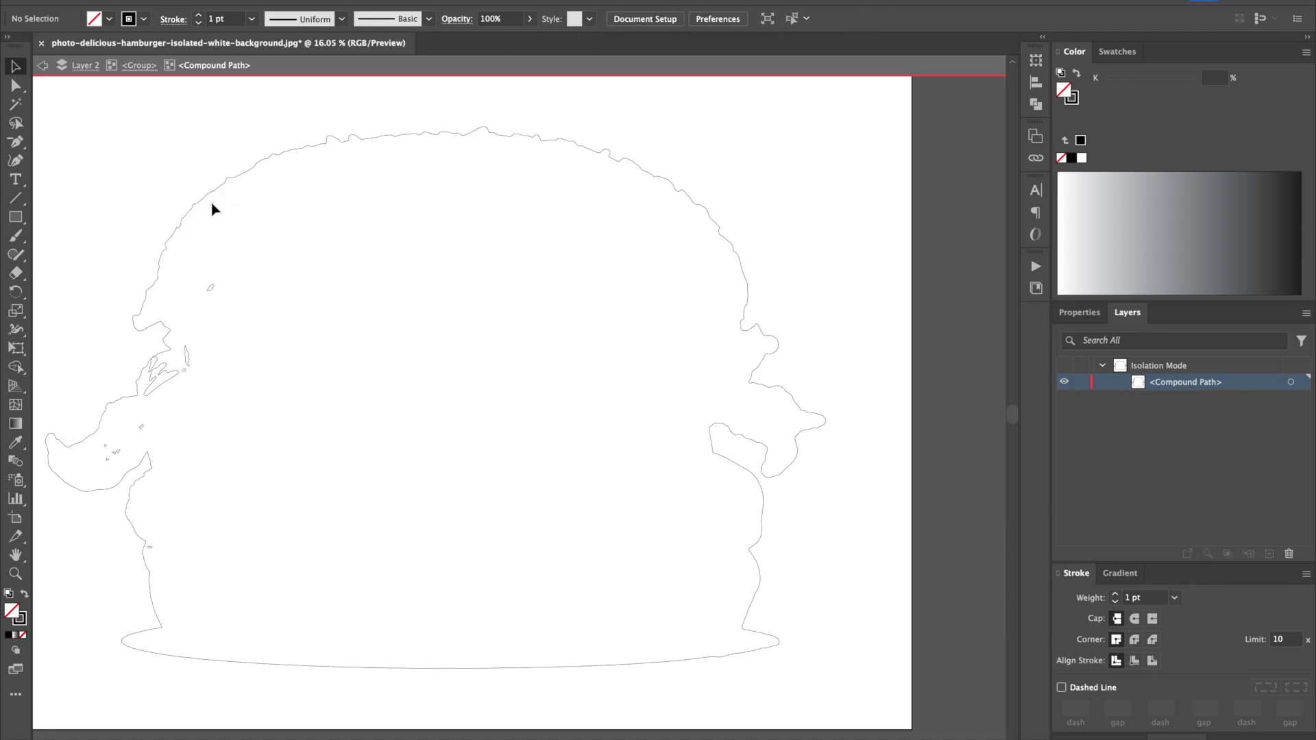
Step: Delete the seed hole at the top bun's lower left and the narrow holes just below the left lettuce edge
click(211, 205)
click(211, 287)
key(Delete)
click(186, 355)
key(Delete)
click(184, 371)
key(Delete)
Step: Delete the small holes inside the bacon strip on the burger's left side
click(142, 427)
key(Delete)
click(118, 453)
click(111, 450)
key(Delete)
click(107, 464)
key(Delete)
Step: Delete the tiny hole at the lower patty's left edge and the jagged sliver below the left lettuce edge
scroll(186, 524, up, 3)
click(110, 585)
key(Delete)
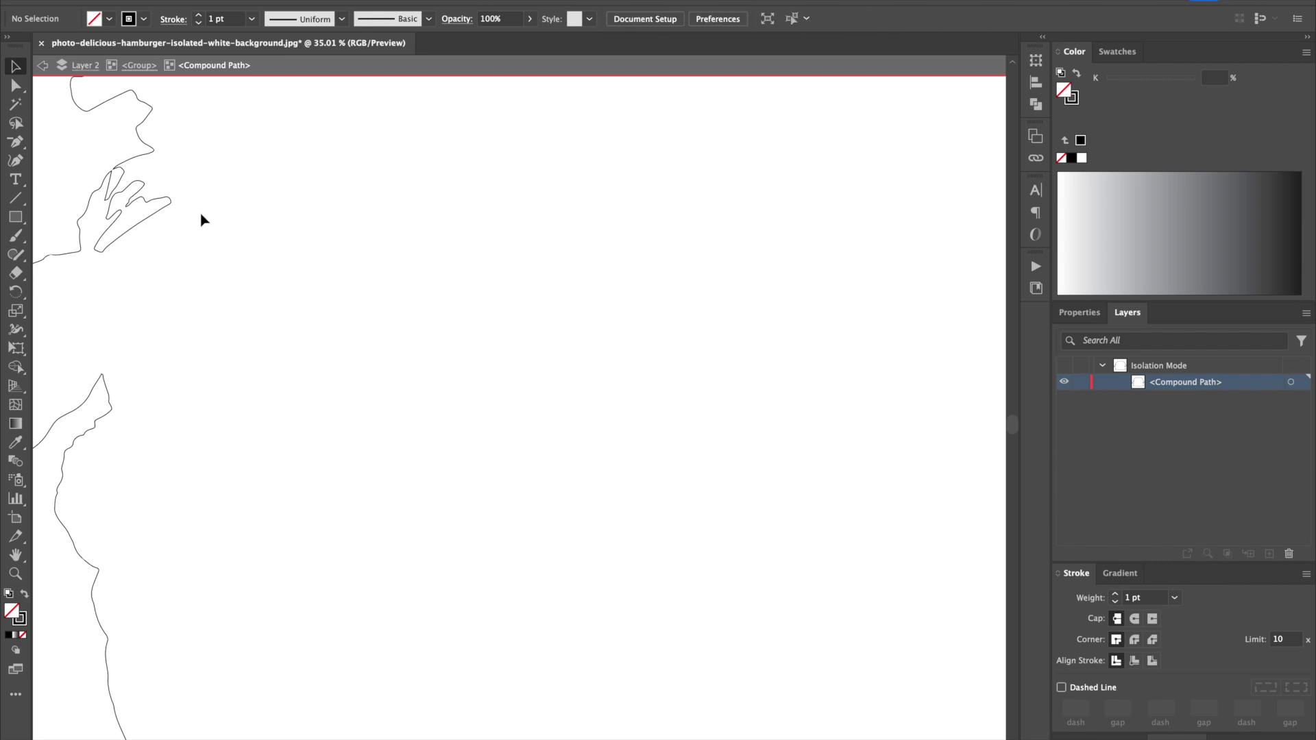
click(133, 228)
key(Delete)
Step: Remove the anchor points of the leftover notch below the left lettuce edge with the Delete Anchor Point tool to smooth the outline
scroll(77, 152, up, 6)
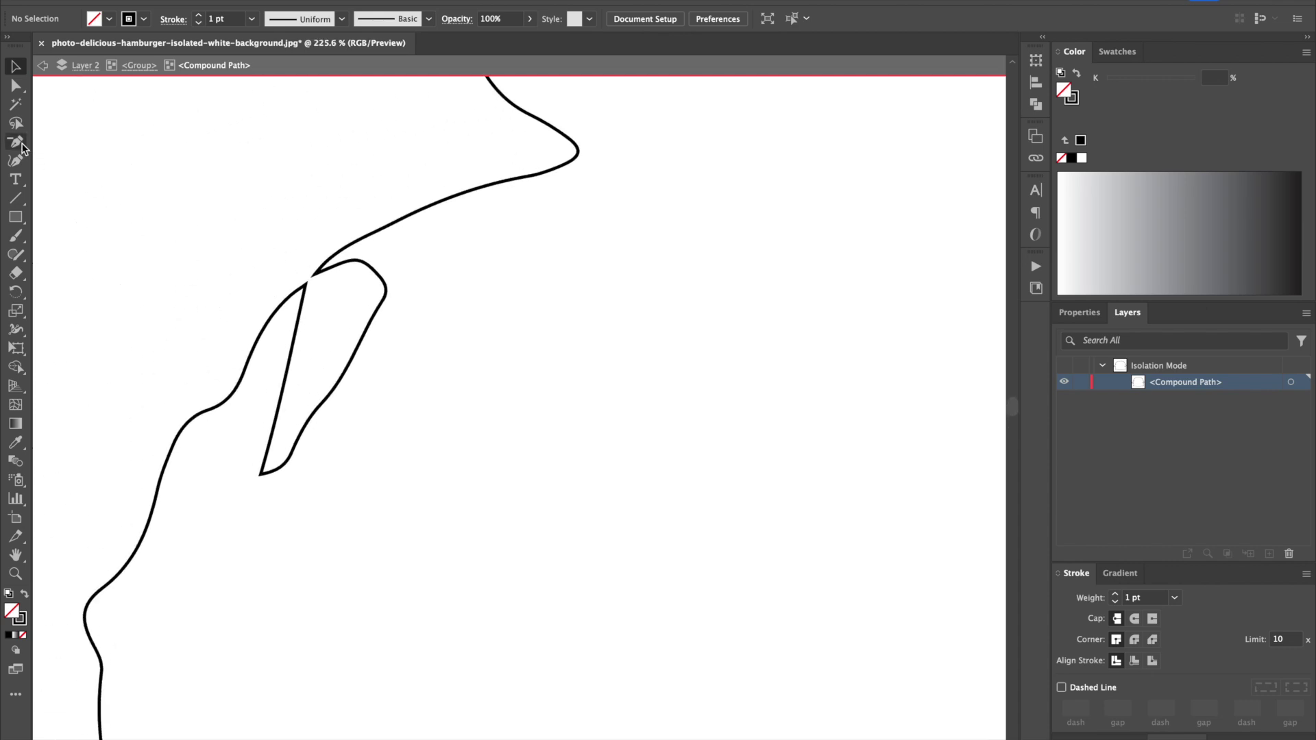
key(a)
click(293, 353)
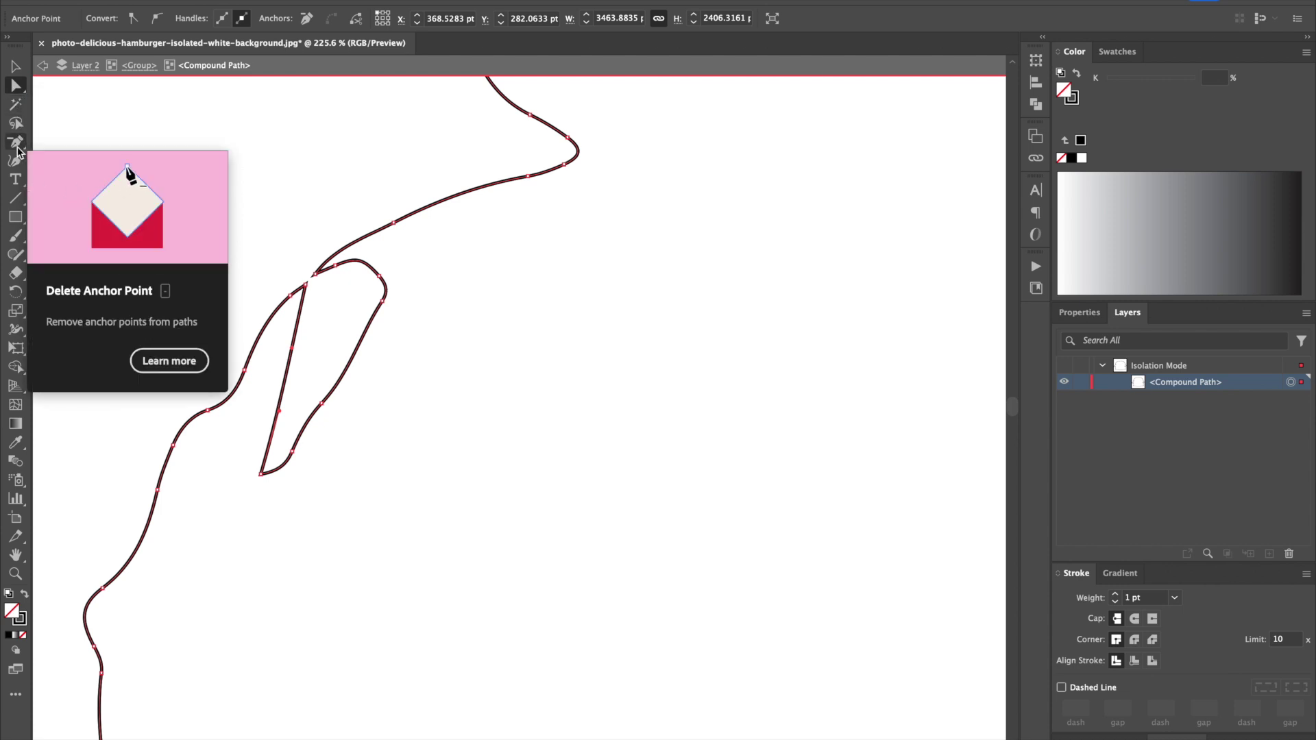
click(18, 147)
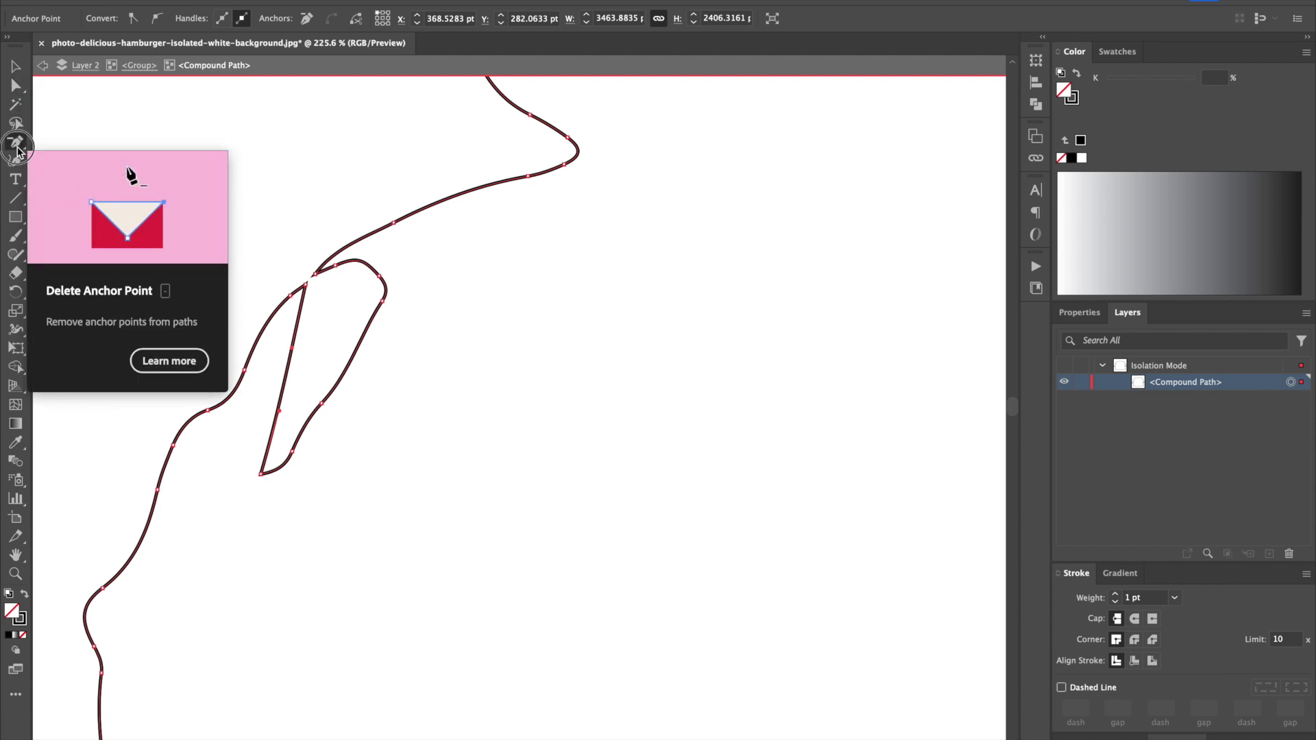
click(261, 475)
click(292, 451)
click(323, 406)
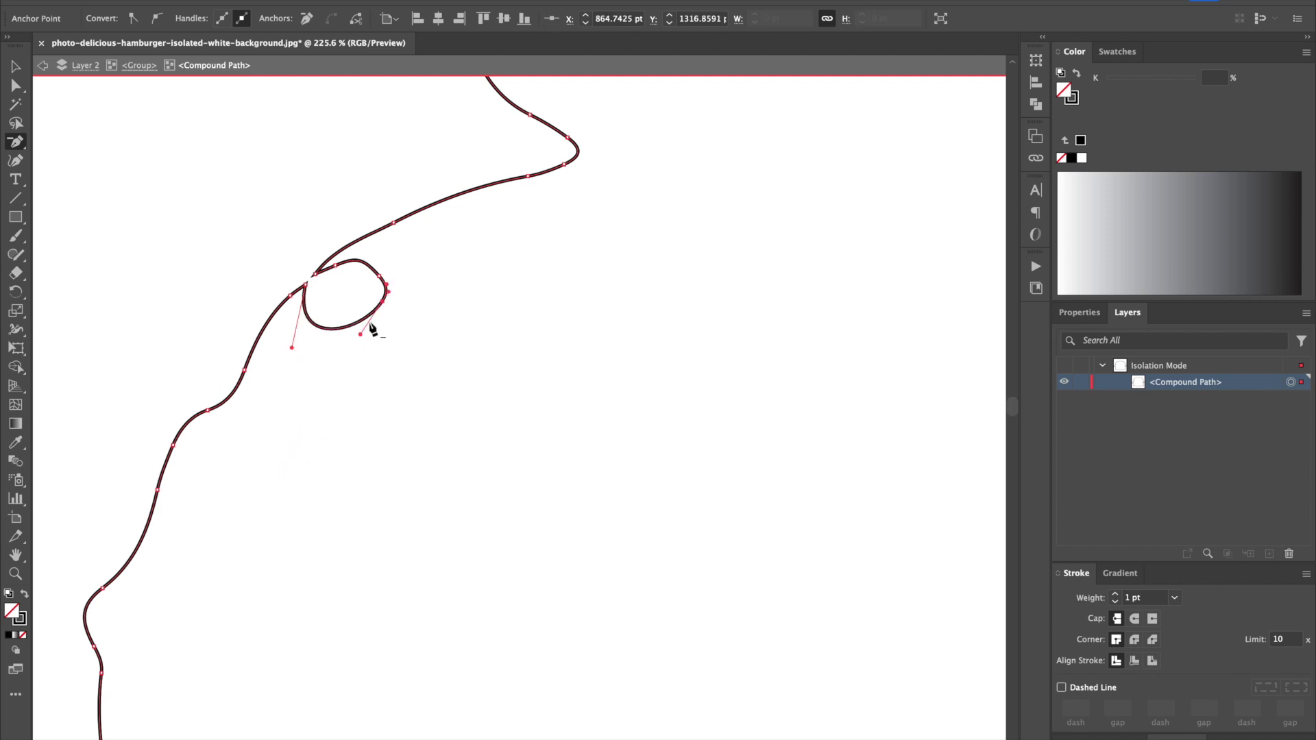
click(380, 278)
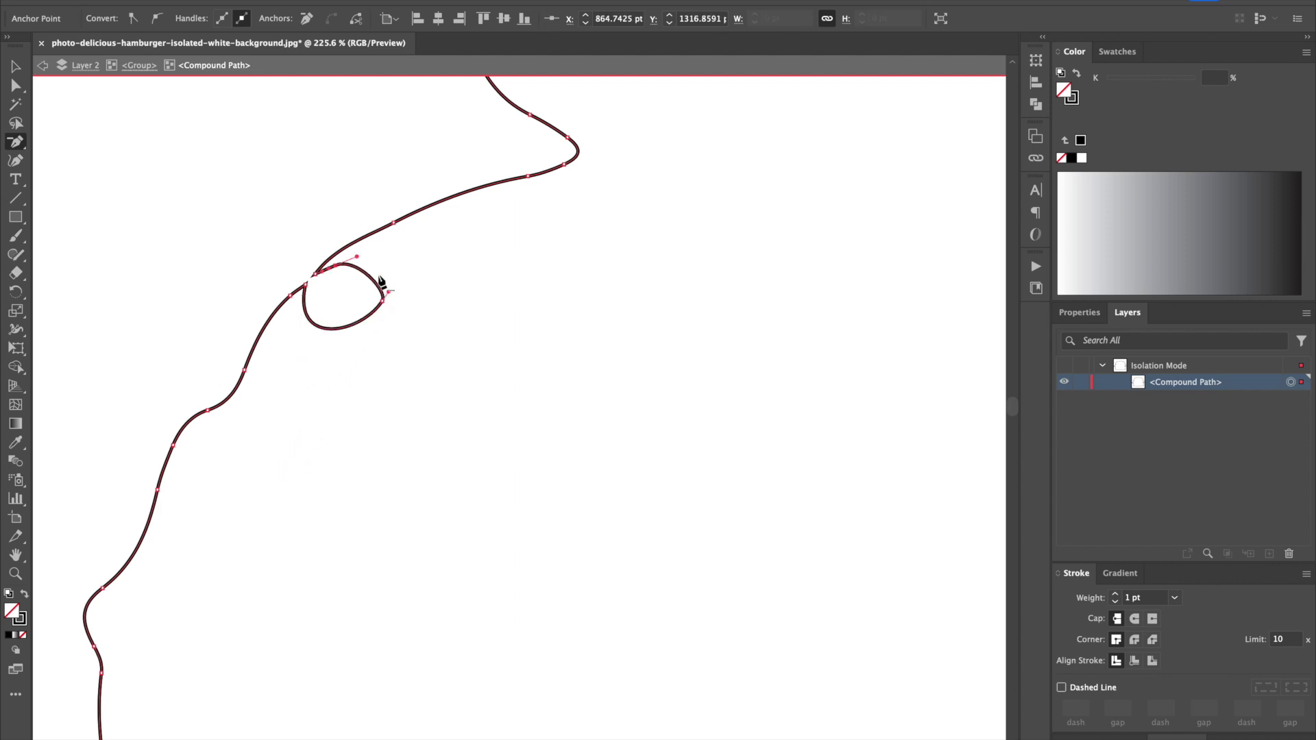
click(383, 303)
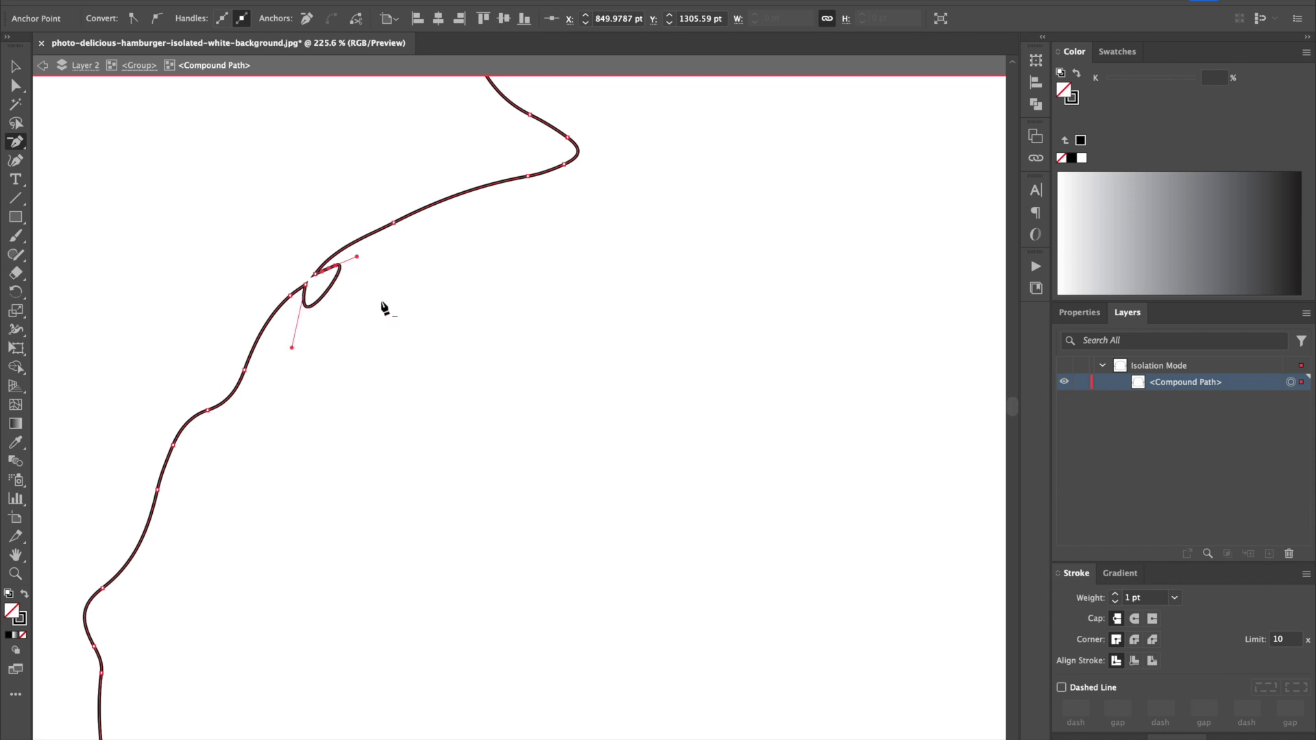
click(330, 266)
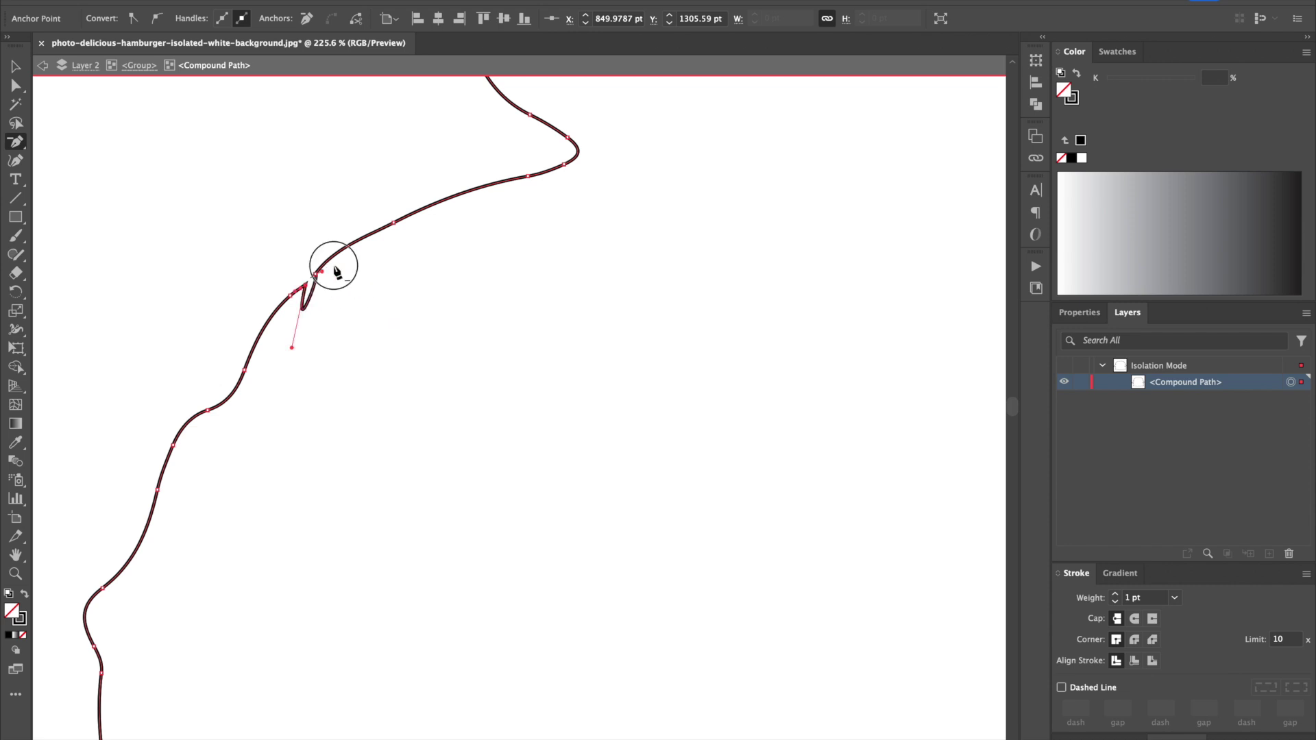
click(308, 291)
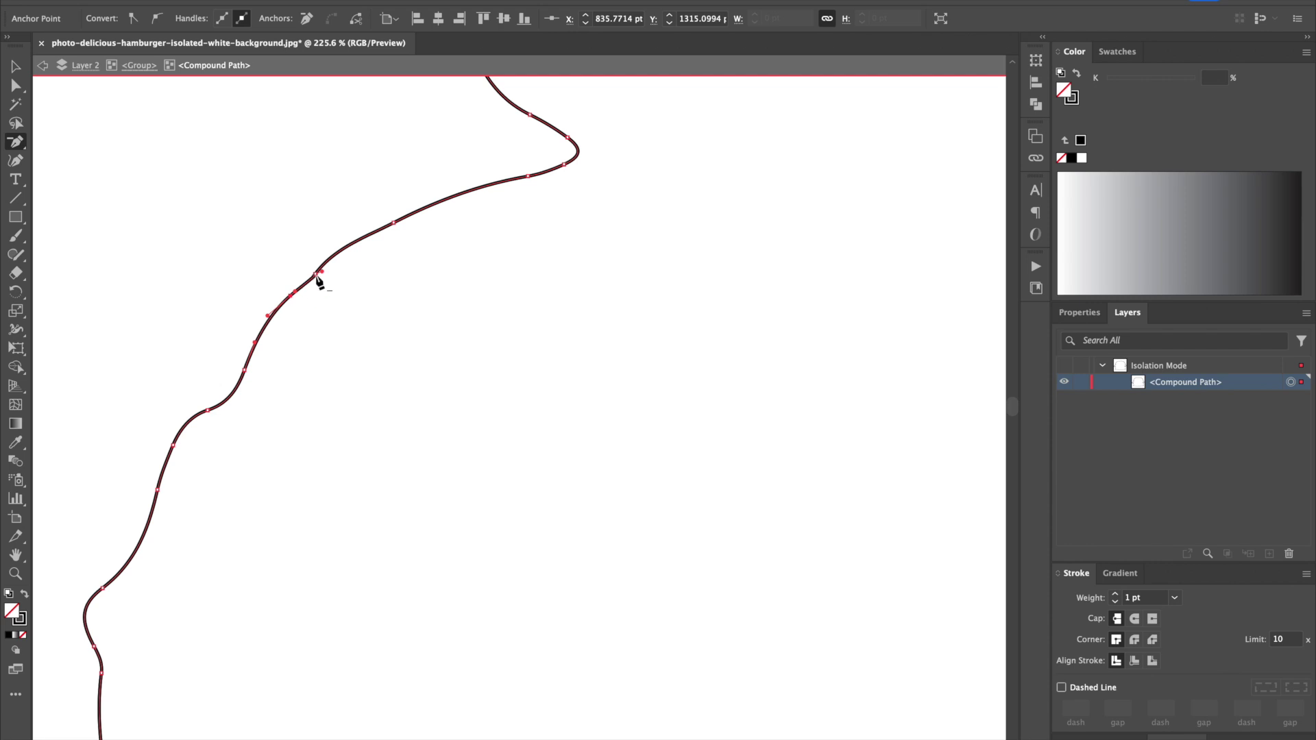
click(317, 280)
Step: Leave isolation mode and delete the last stray hole near the top bun's upper-left edge with Direct Selection
alt+scroll(579, 374, down, 5)
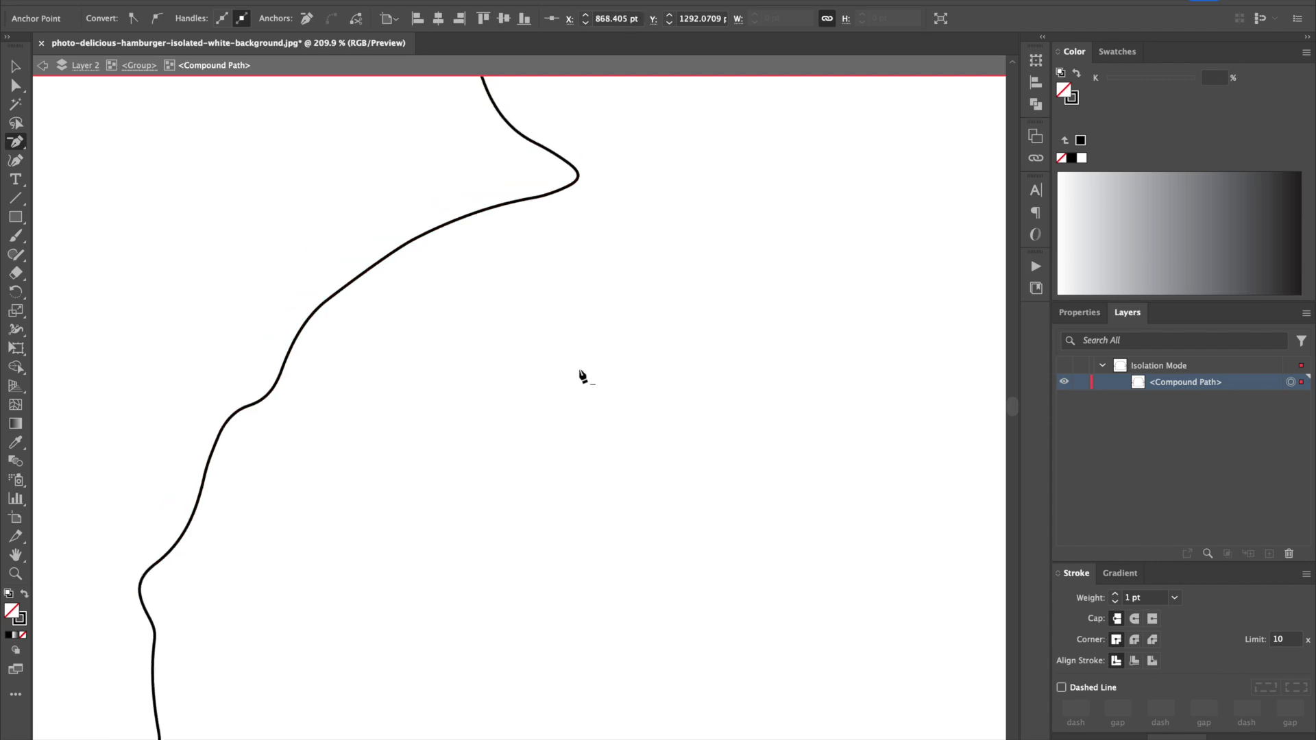
scroll(579, 374, down, 4)
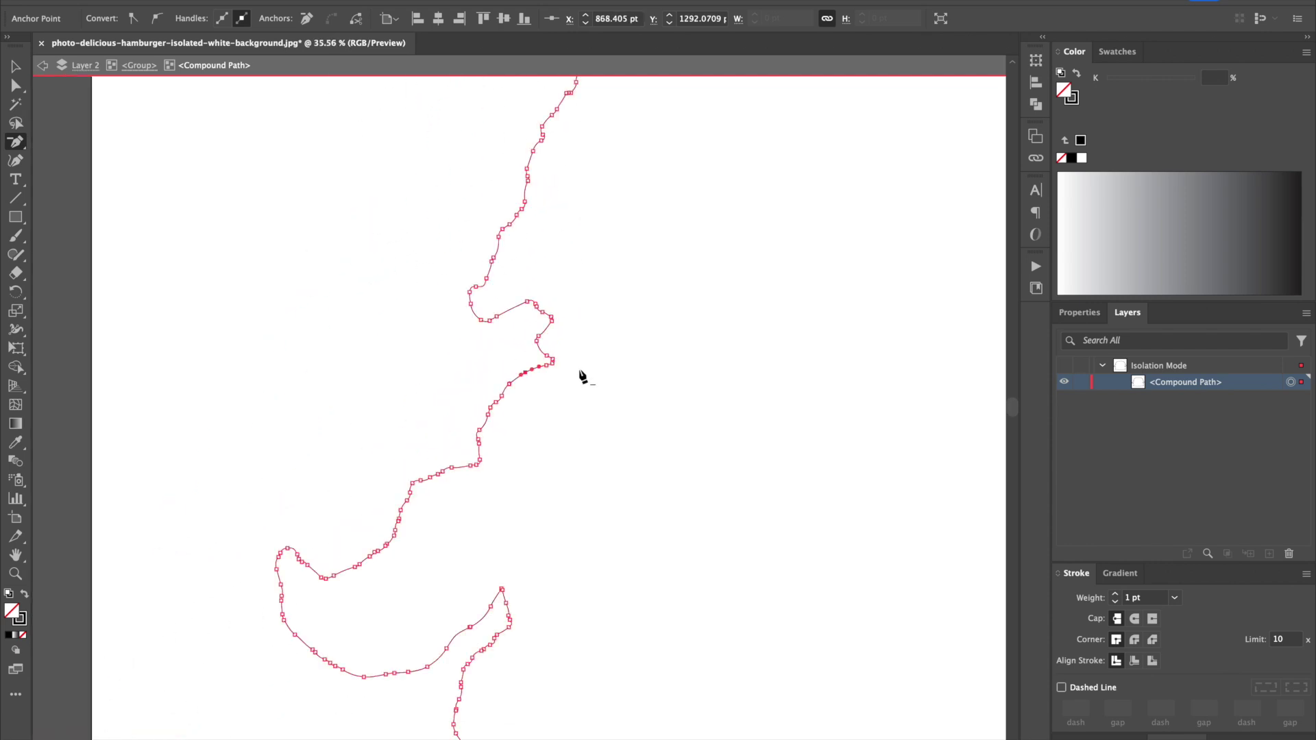
scroll(582, 375, right, 3)
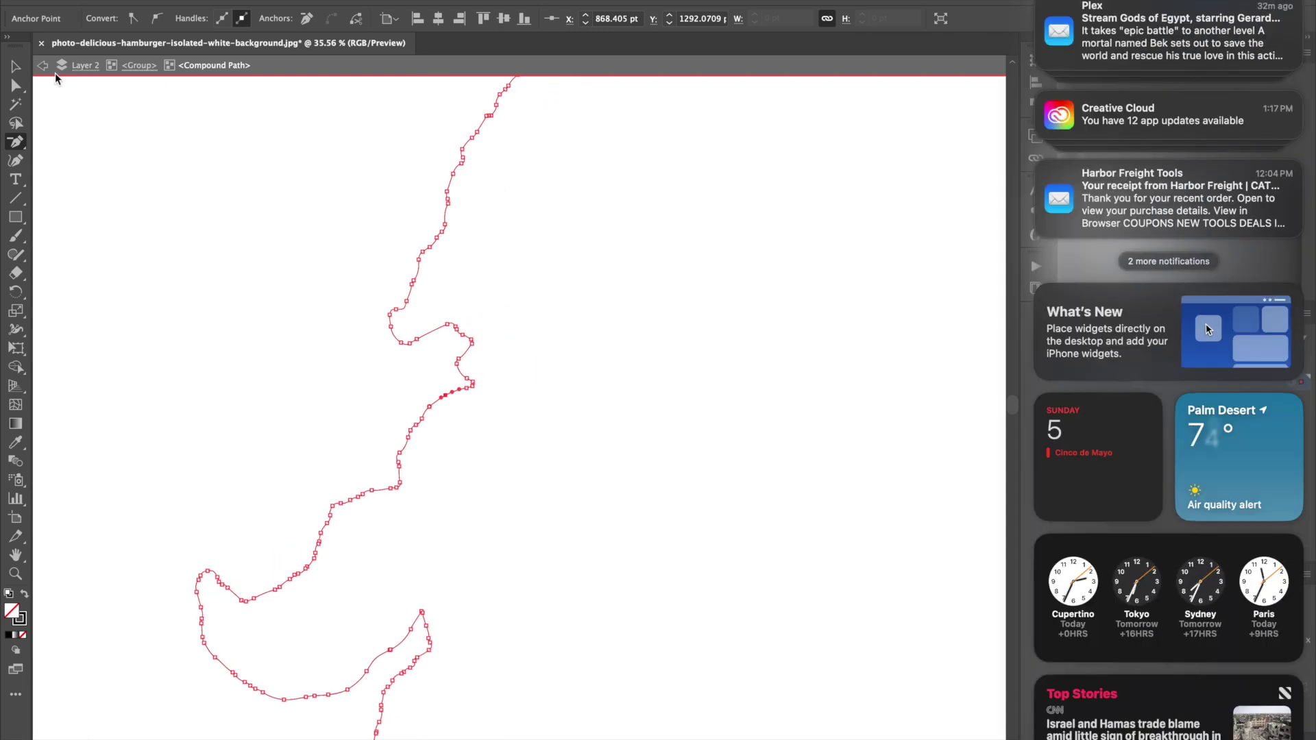
click(43, 68)
click(43, 68)
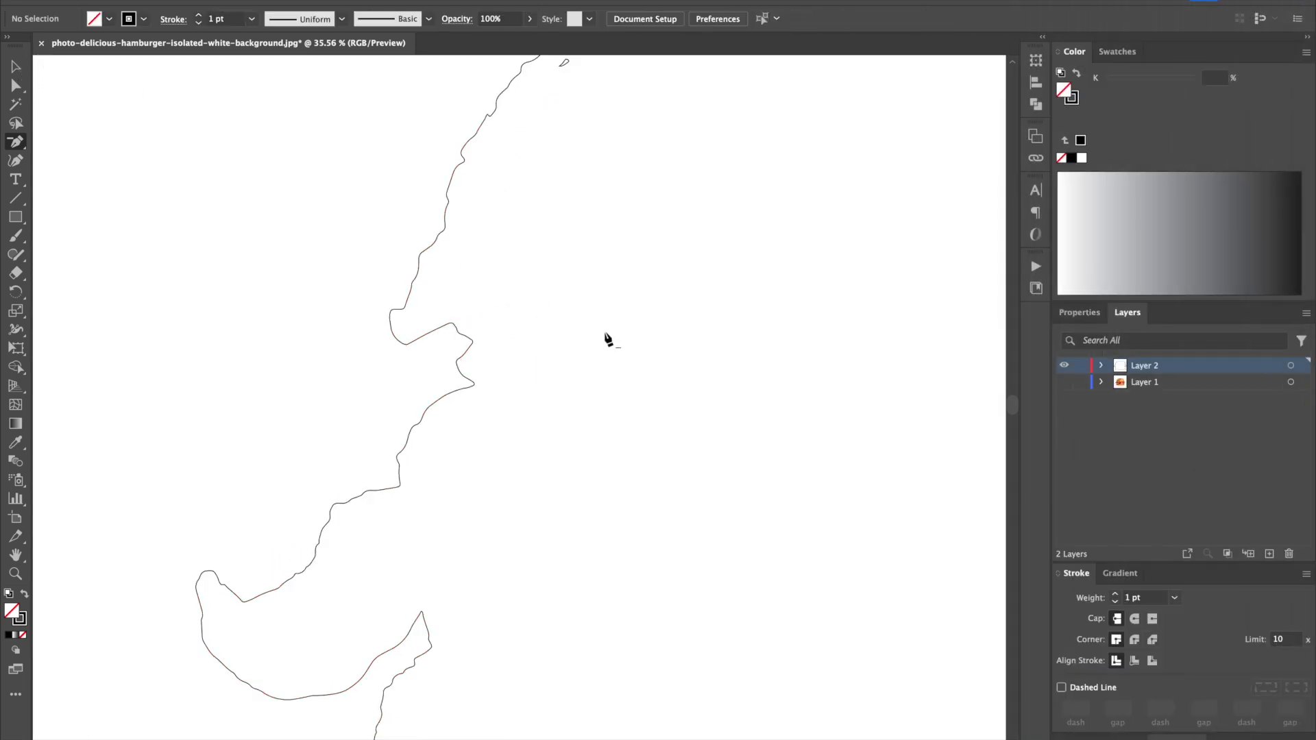
alt+scroll(608, 339, down, 2)
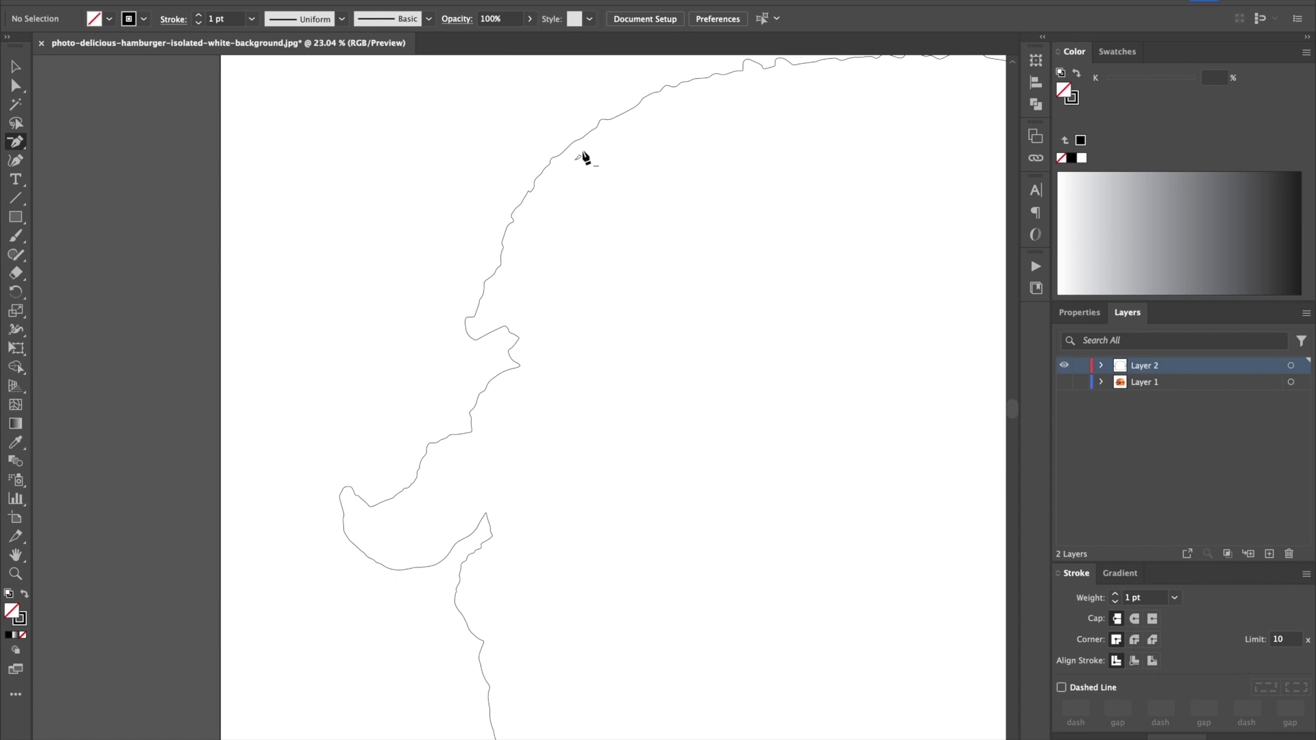
alt+scroll(586, 158, up, 6)
click(17, 88)
click(573, 179)
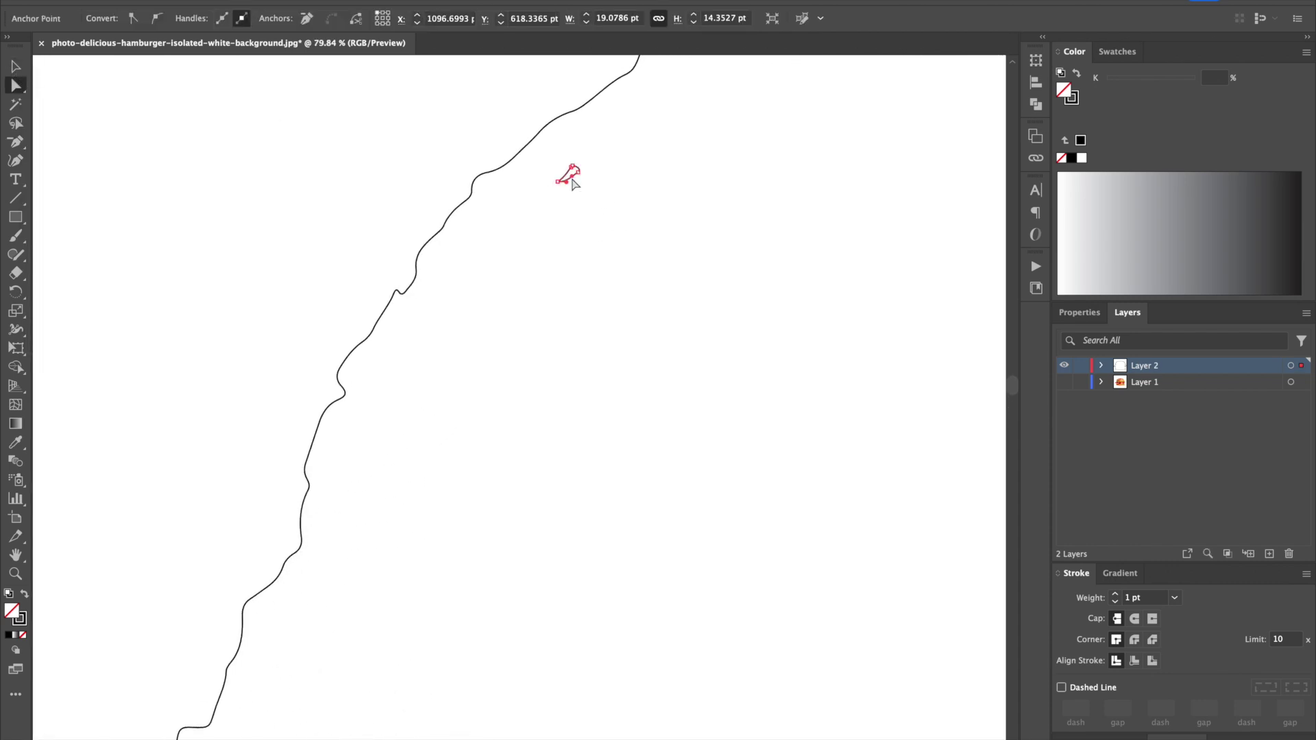
key(Delete)
Step: Select the whole burger outline group and make Layer 1 with the hamburger photo visible again
scroll(575, 184, down, 6)
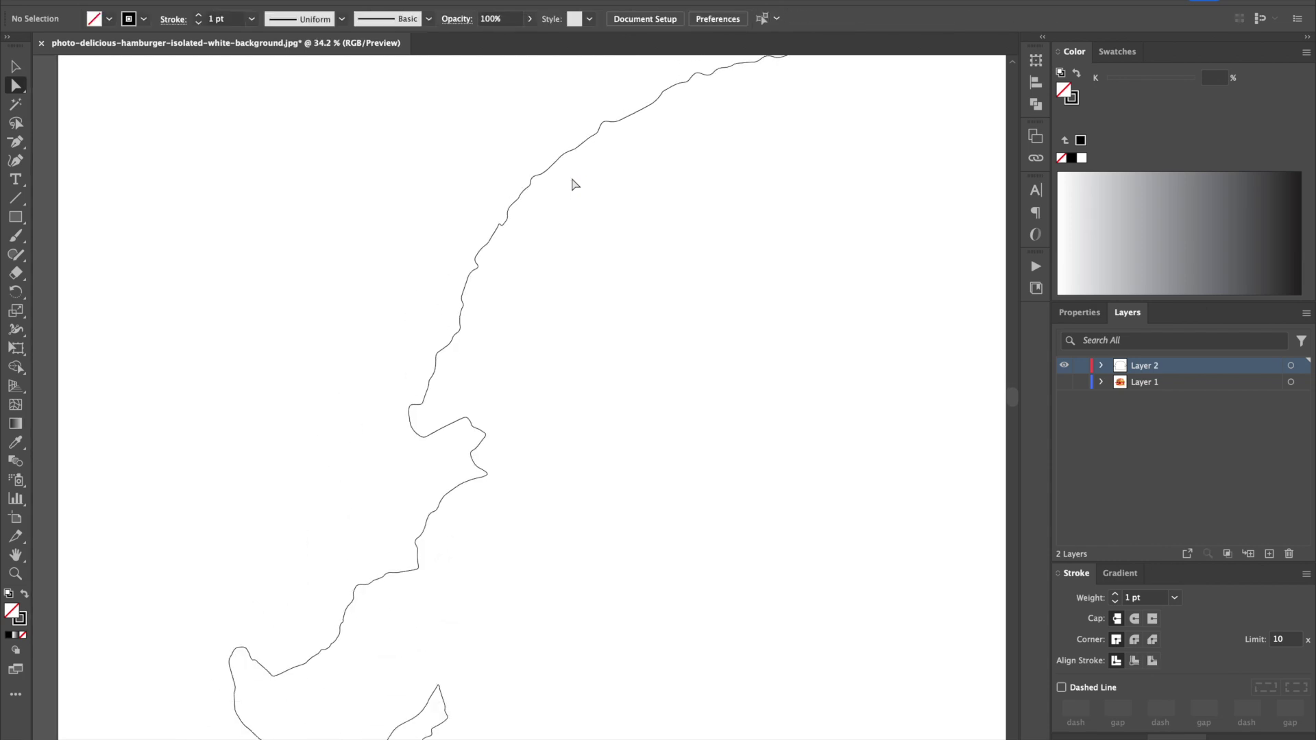
scroll(575, 183, down, 10)
scroll(574, 184, right, 10)
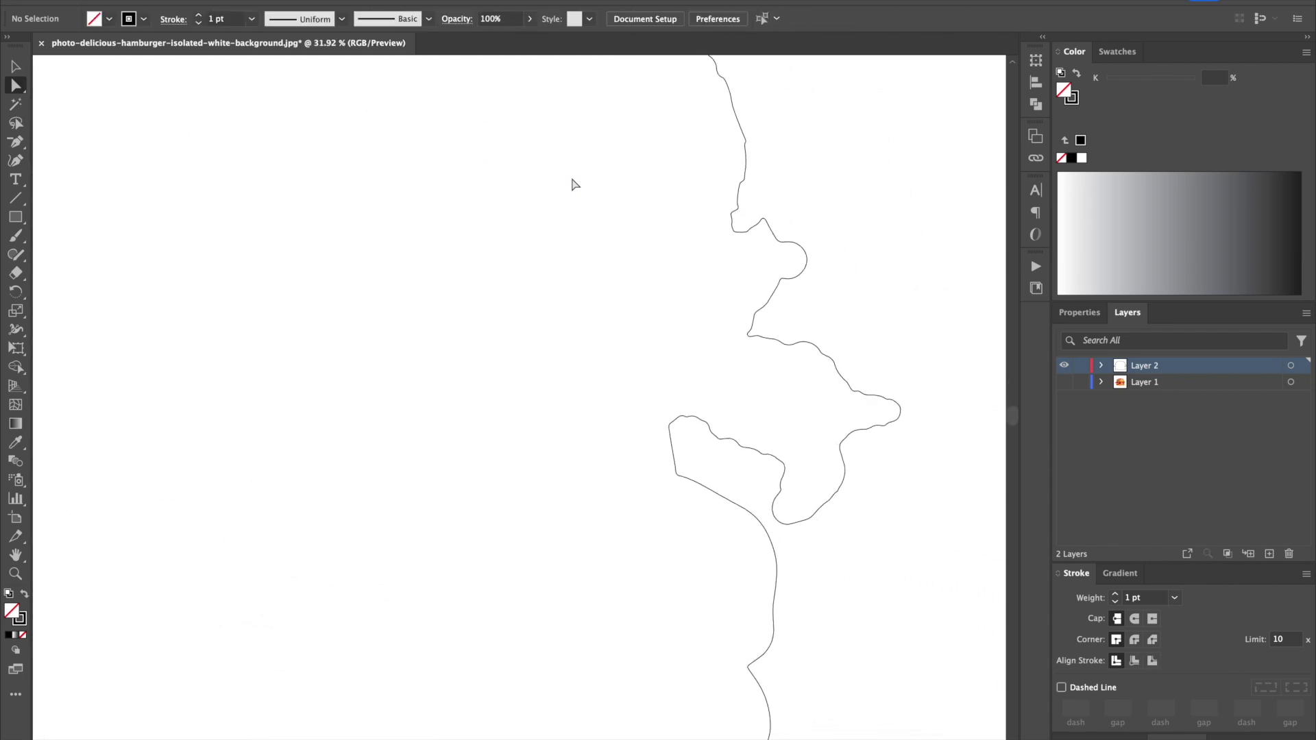
scroll(574, 183, left, 5)
scroll(579, 178, down, 4)
scroll(590, 169, down, 3)
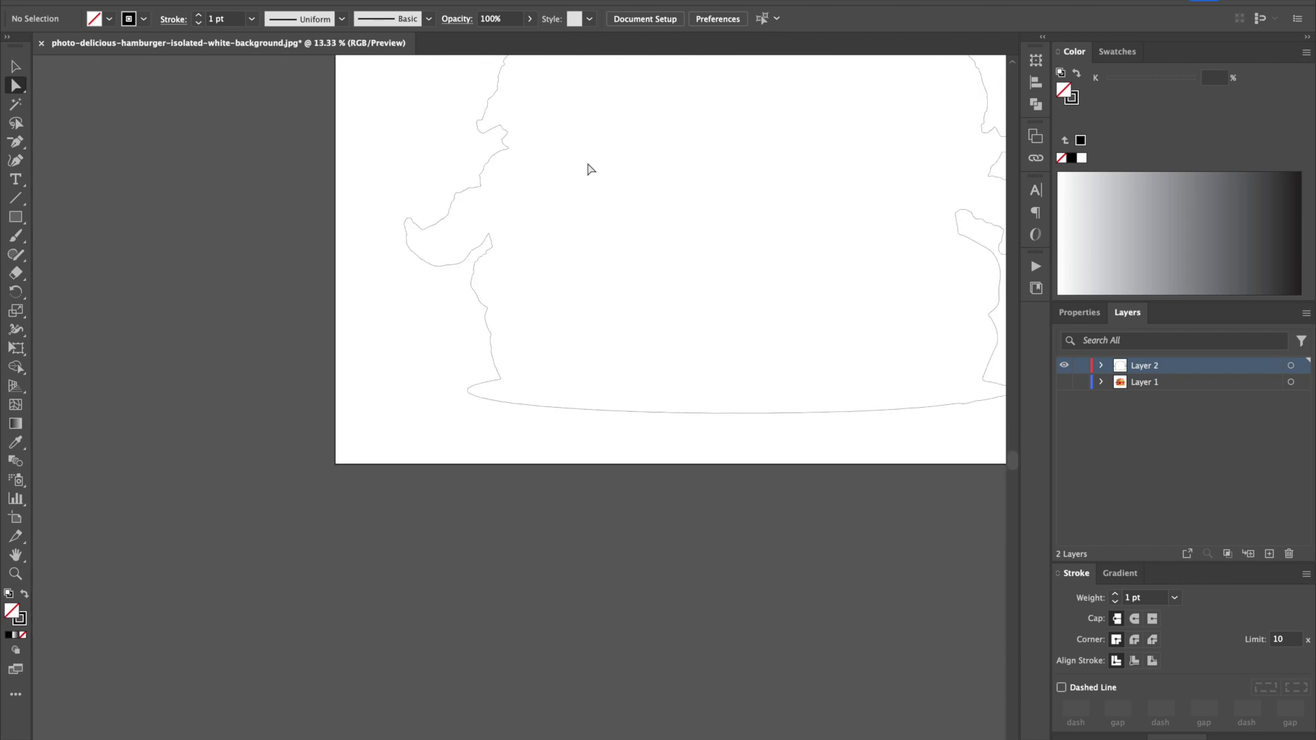
click(15, 66)
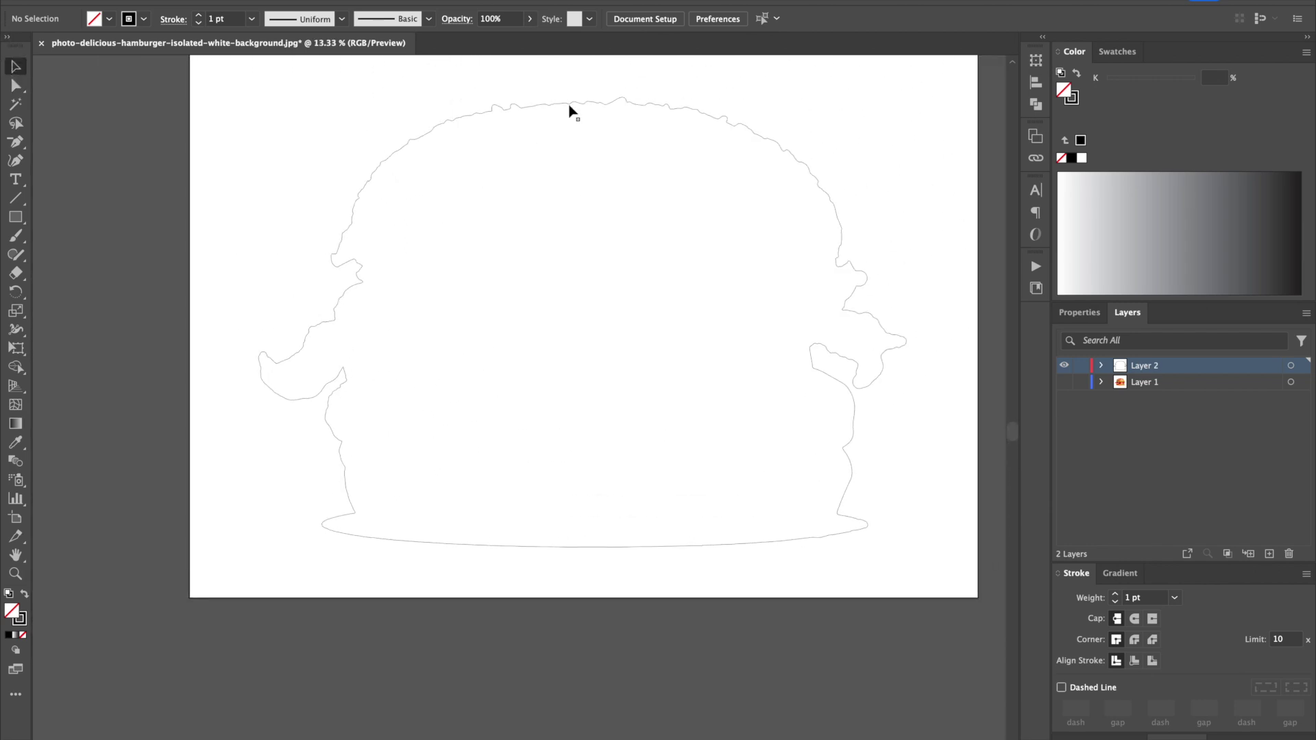
click(542, 108)
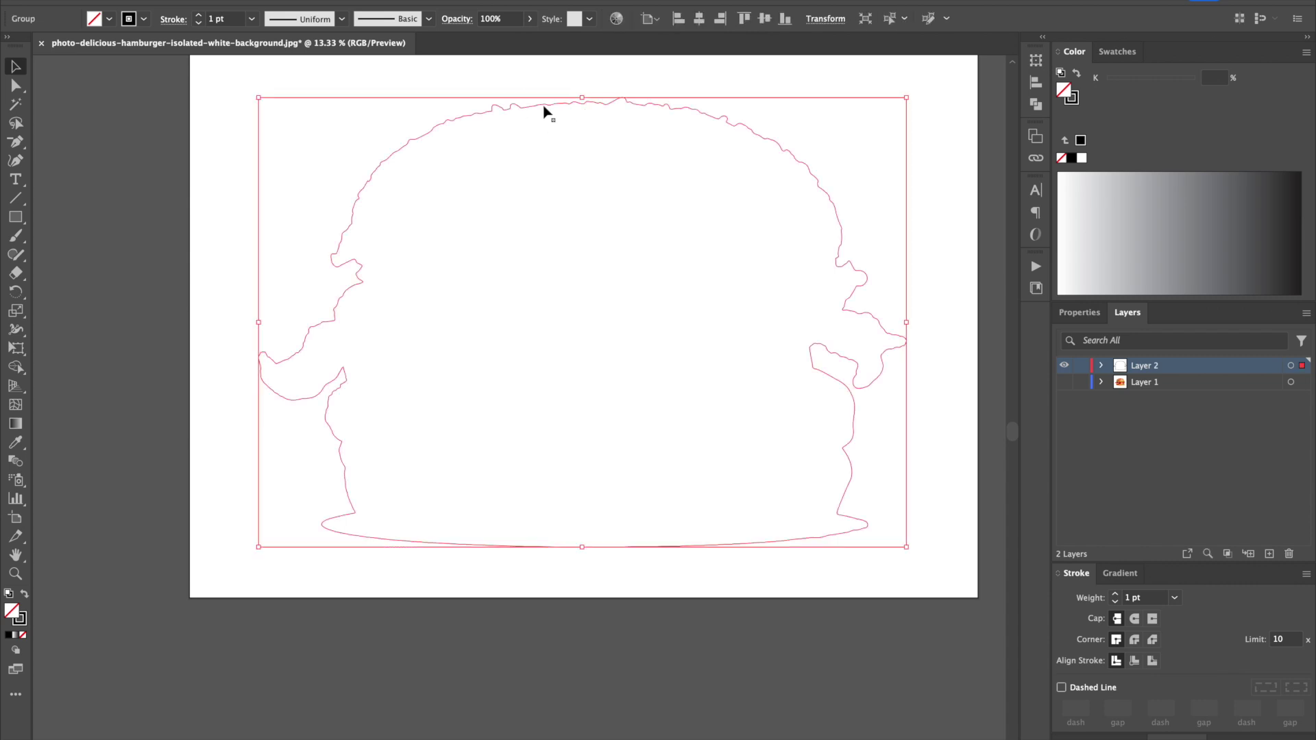
click(1066, 384)
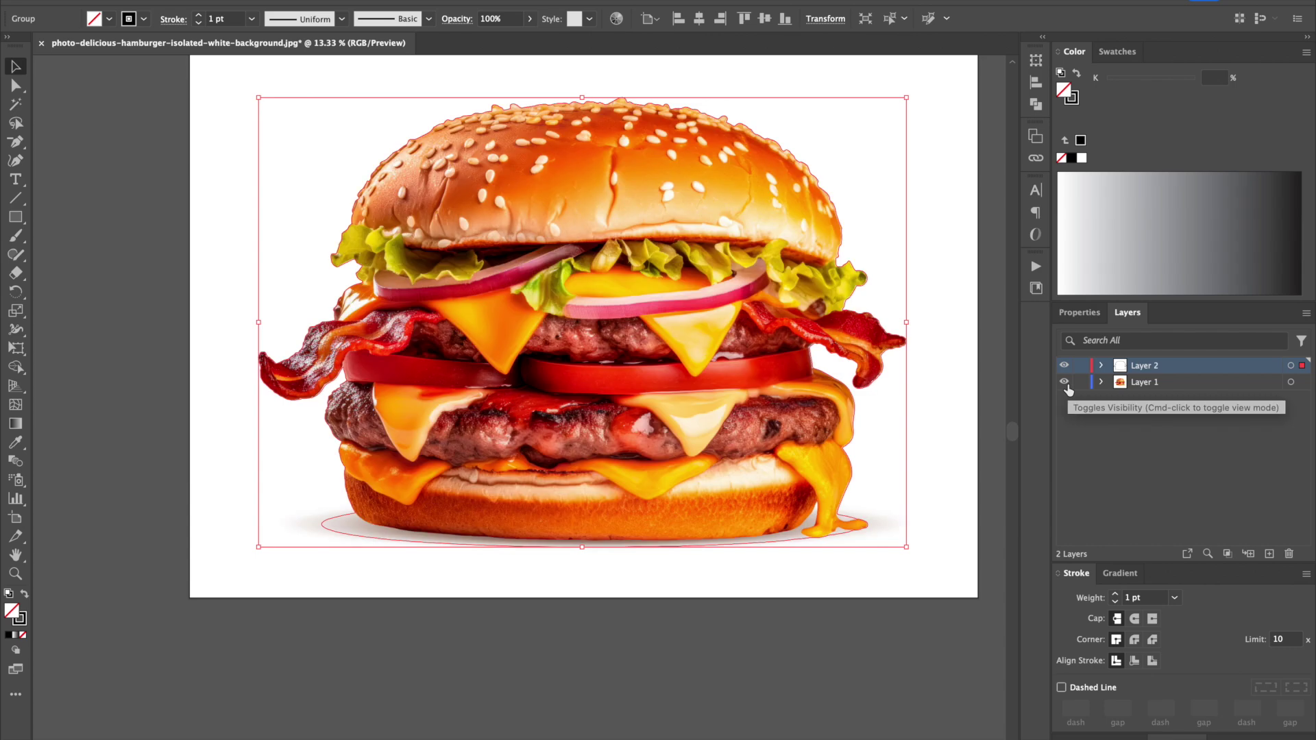
Step: Examine how closely the outline follows the photo along the top bun, the left lettuce and the bacon
scroll(737, 127, up, 5)
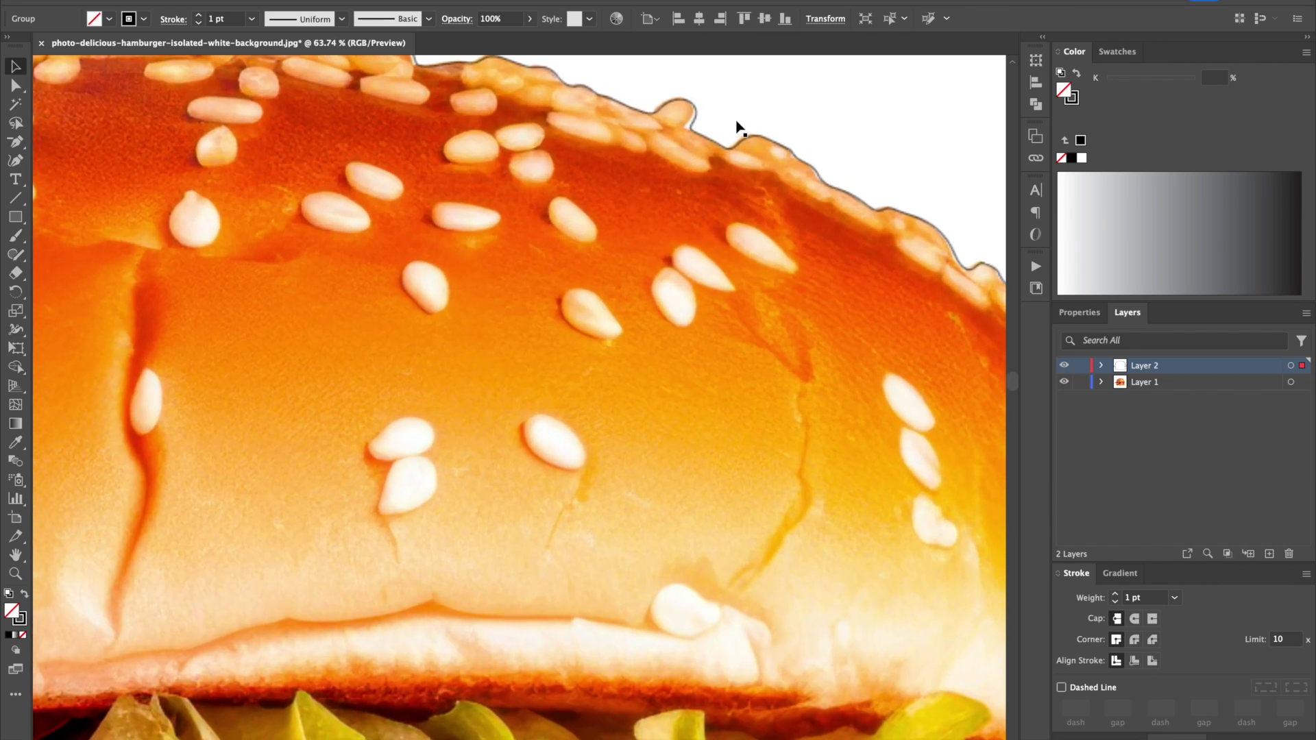
scroll(584, 114, left, 10)
scroll(584, 114, up, 5)
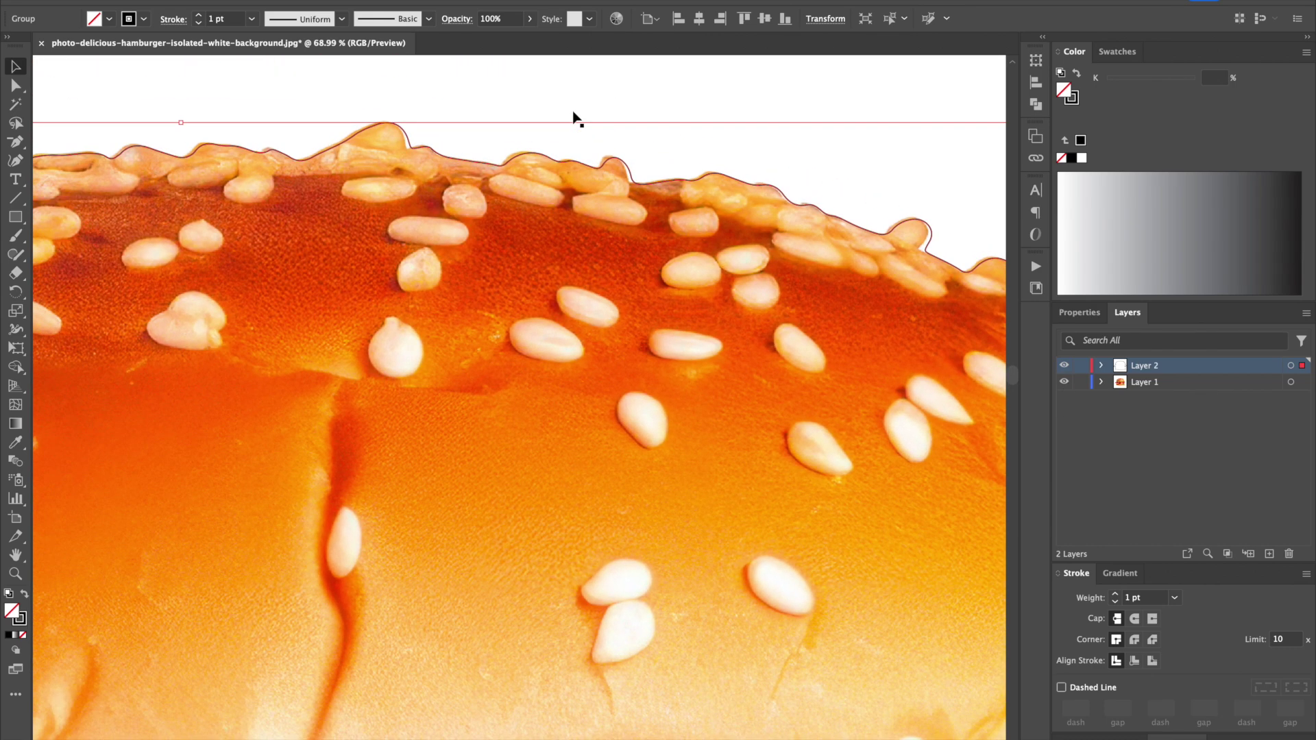
scroll(573, 115, down, 10)
scroll(573, 116, left, 5)
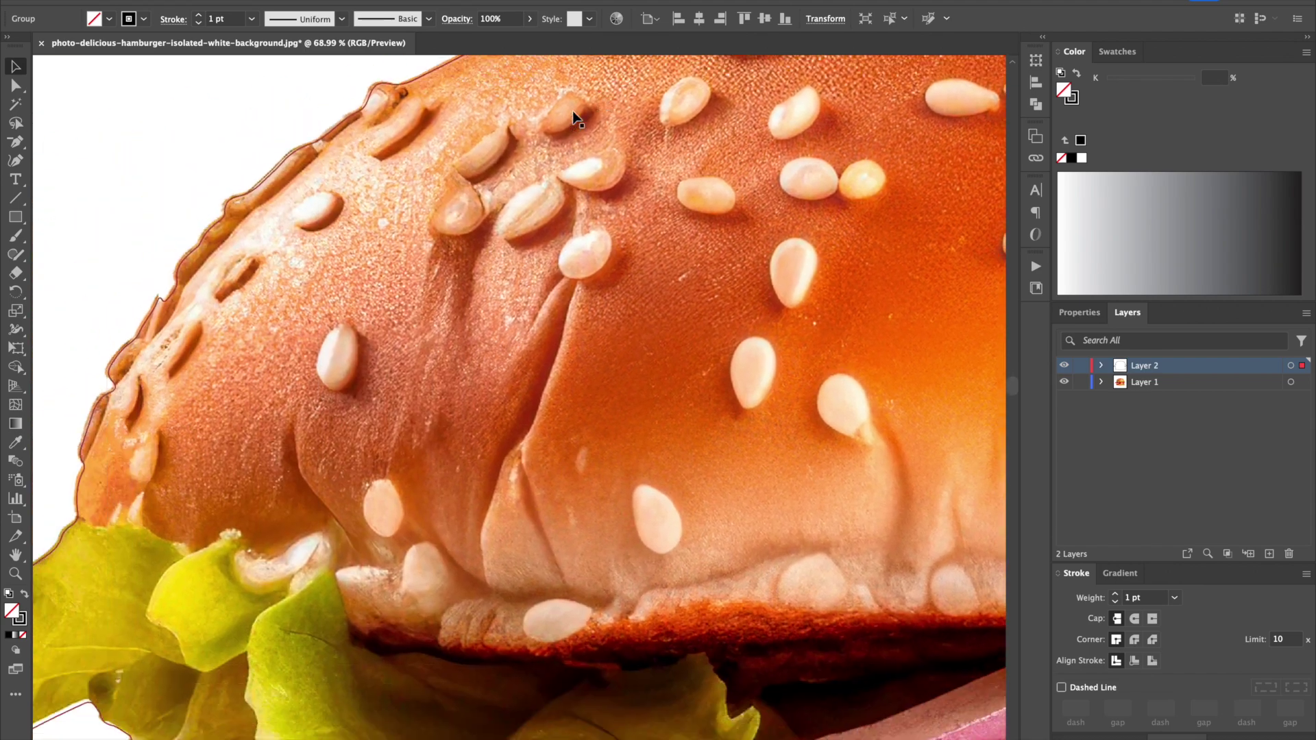
scroll(572, 113, down, 10)
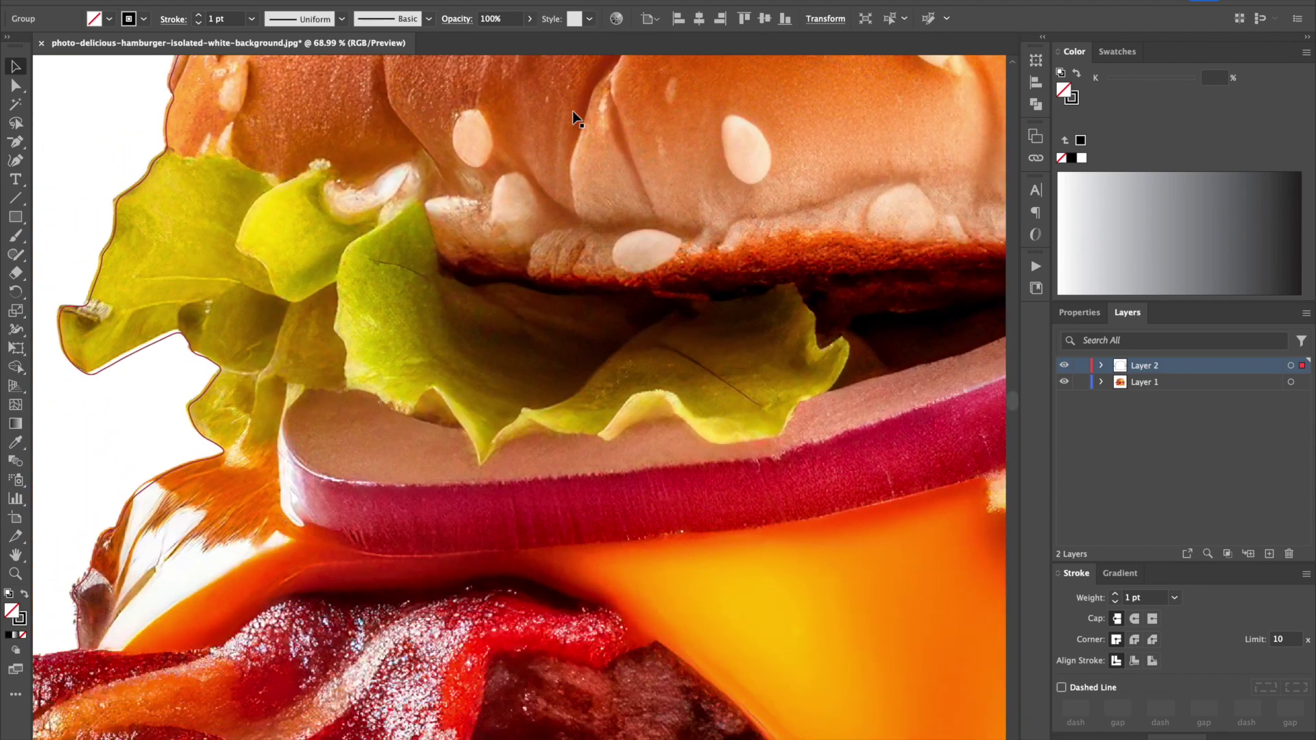
scroll(578, 118, down, 5)
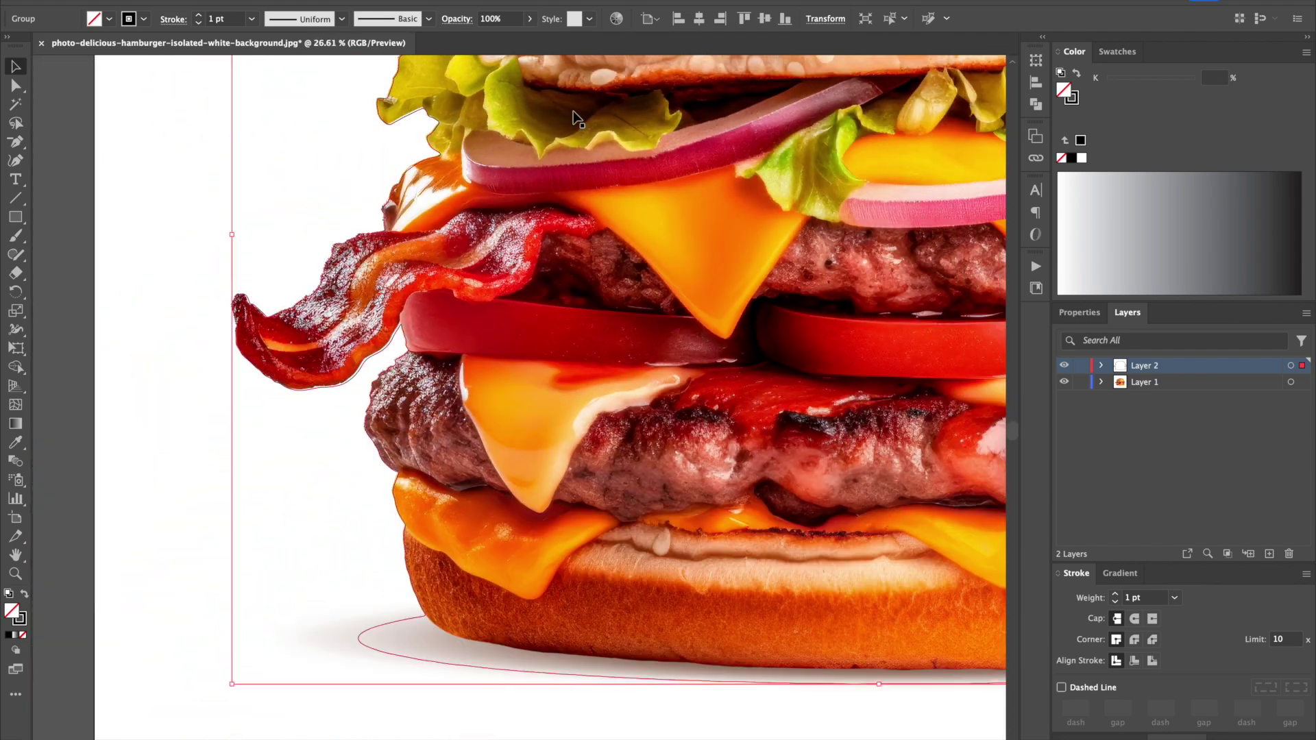
Step: Hide Layer 1 with the hamburger photo and reselect the burger outline group on Layer 2
scroll(574, 115, down, 3)
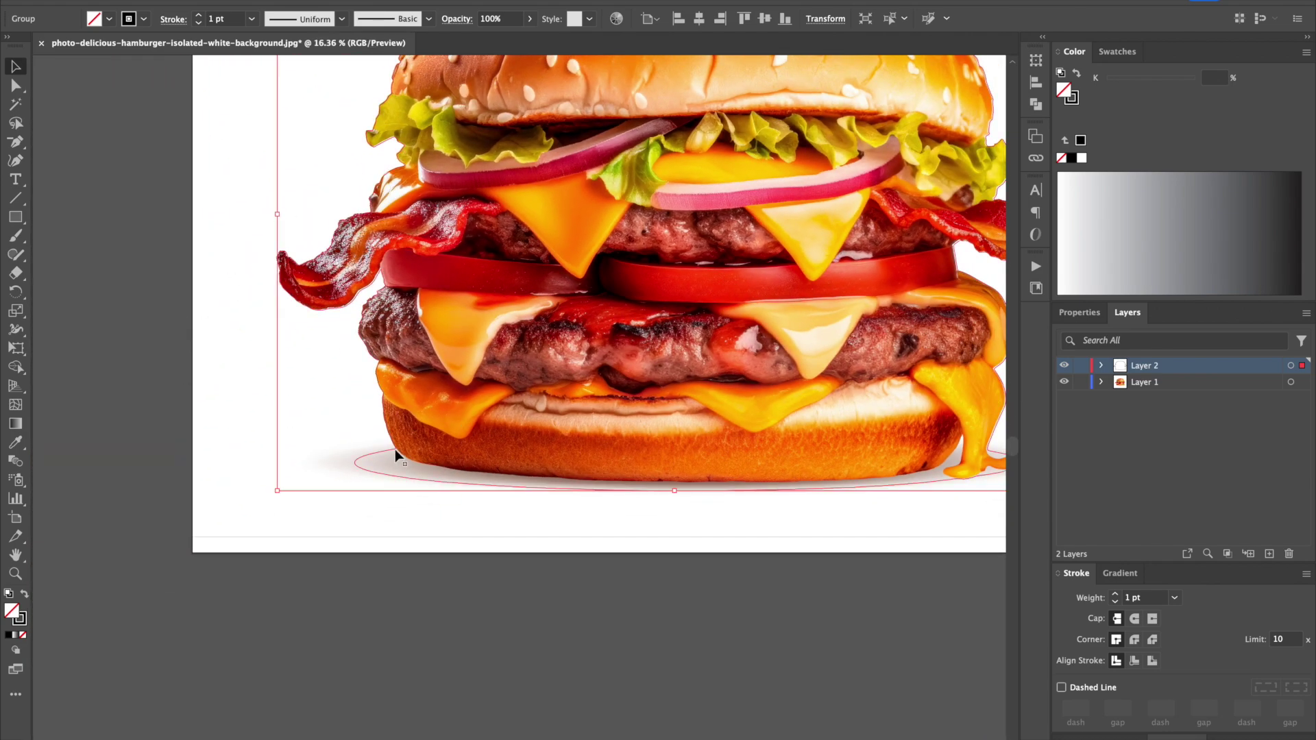
scroll(815, 500, right, 5)
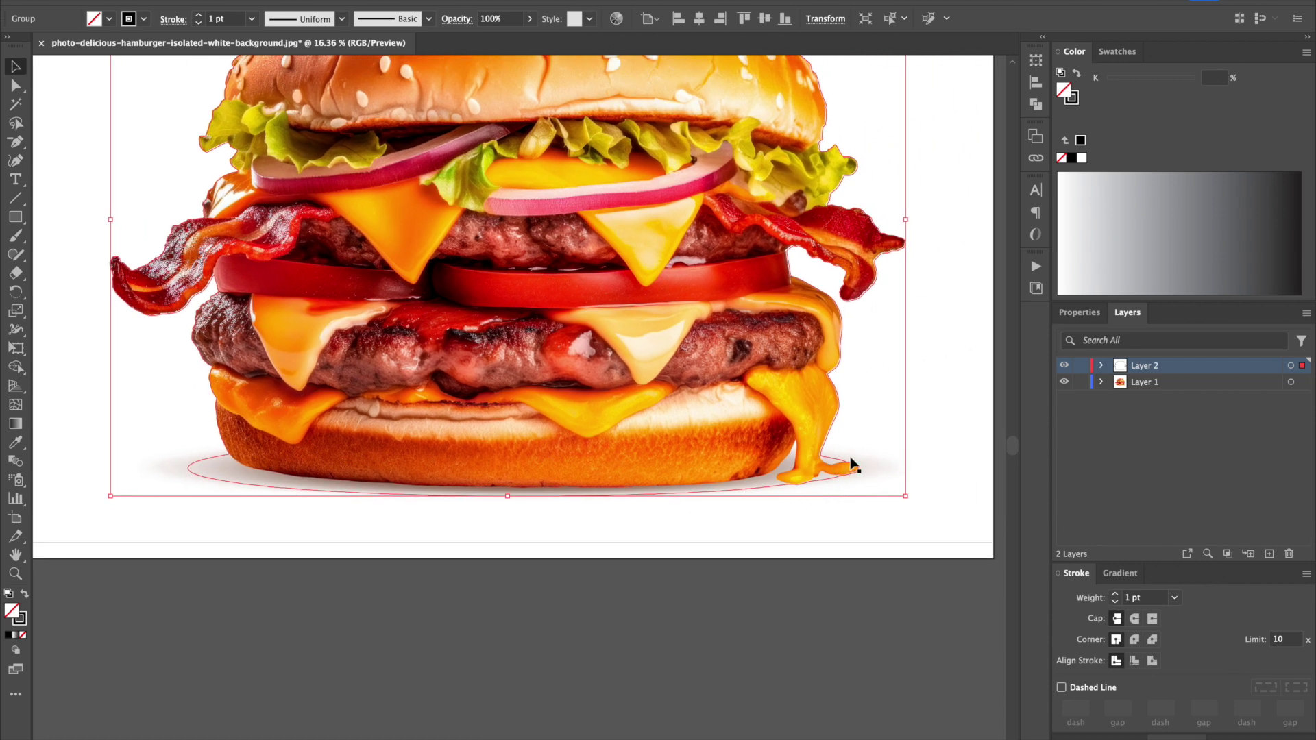
scroll(849, 459, up, 5)
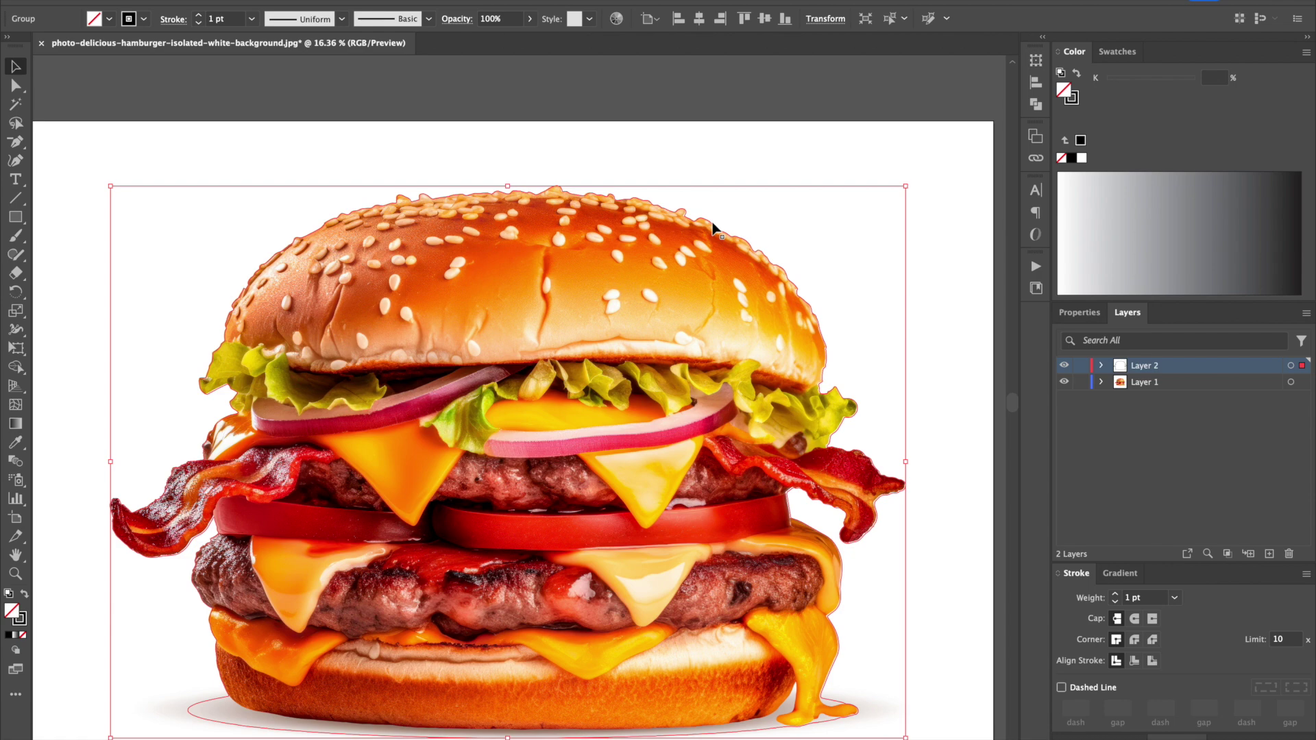
scroll(699, 174, up, 4)
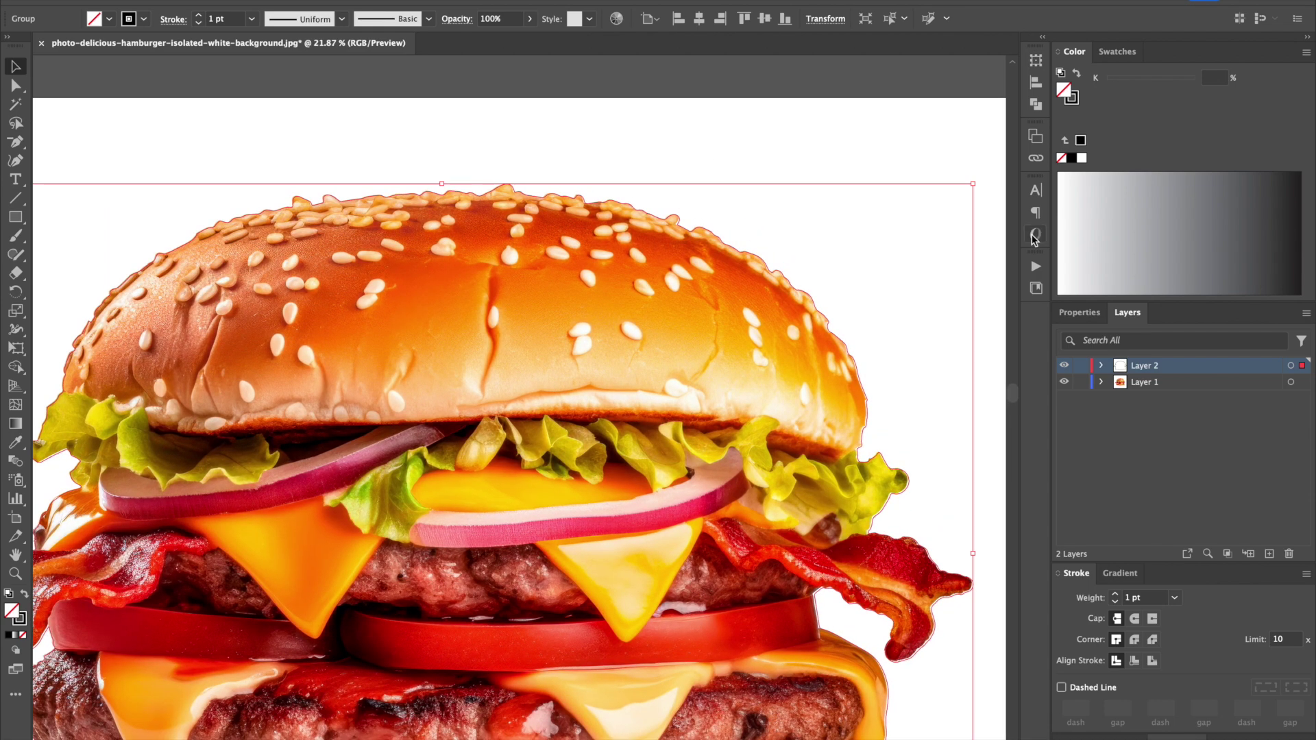
click(1064, 386)
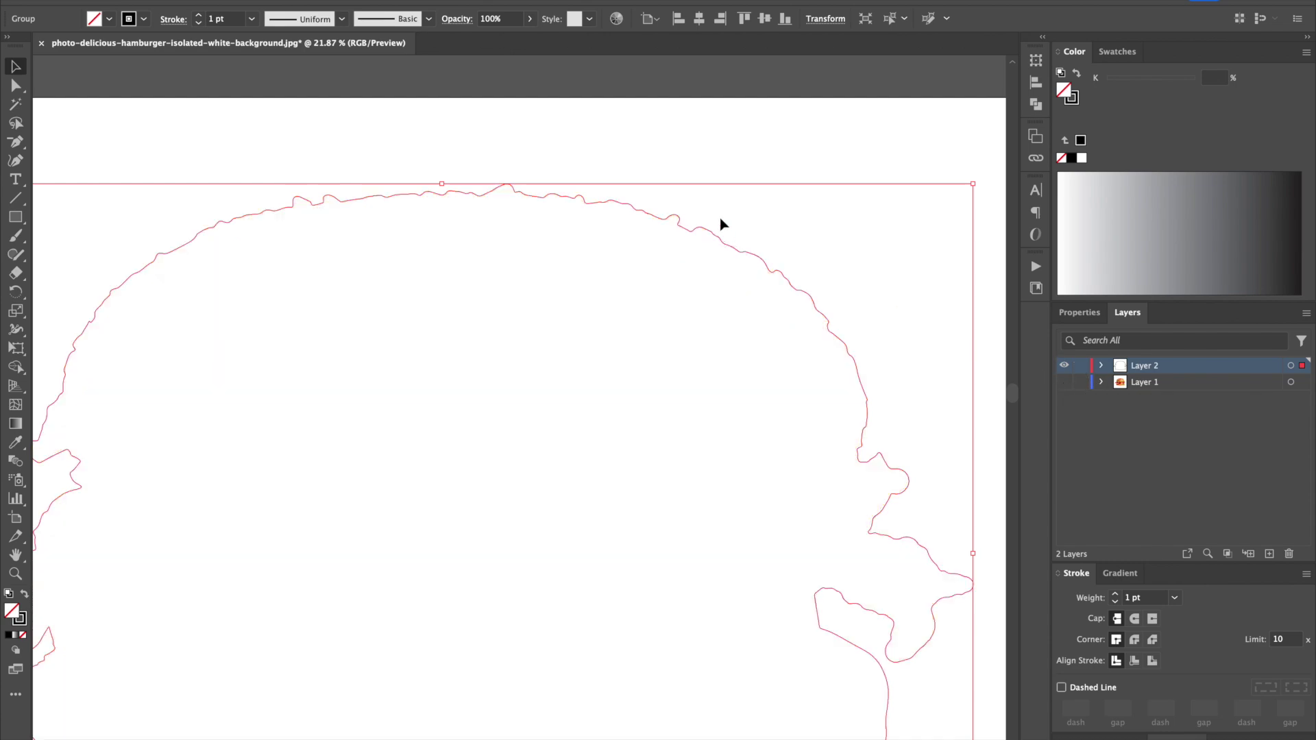
click(714, 160)
click(675, 224)
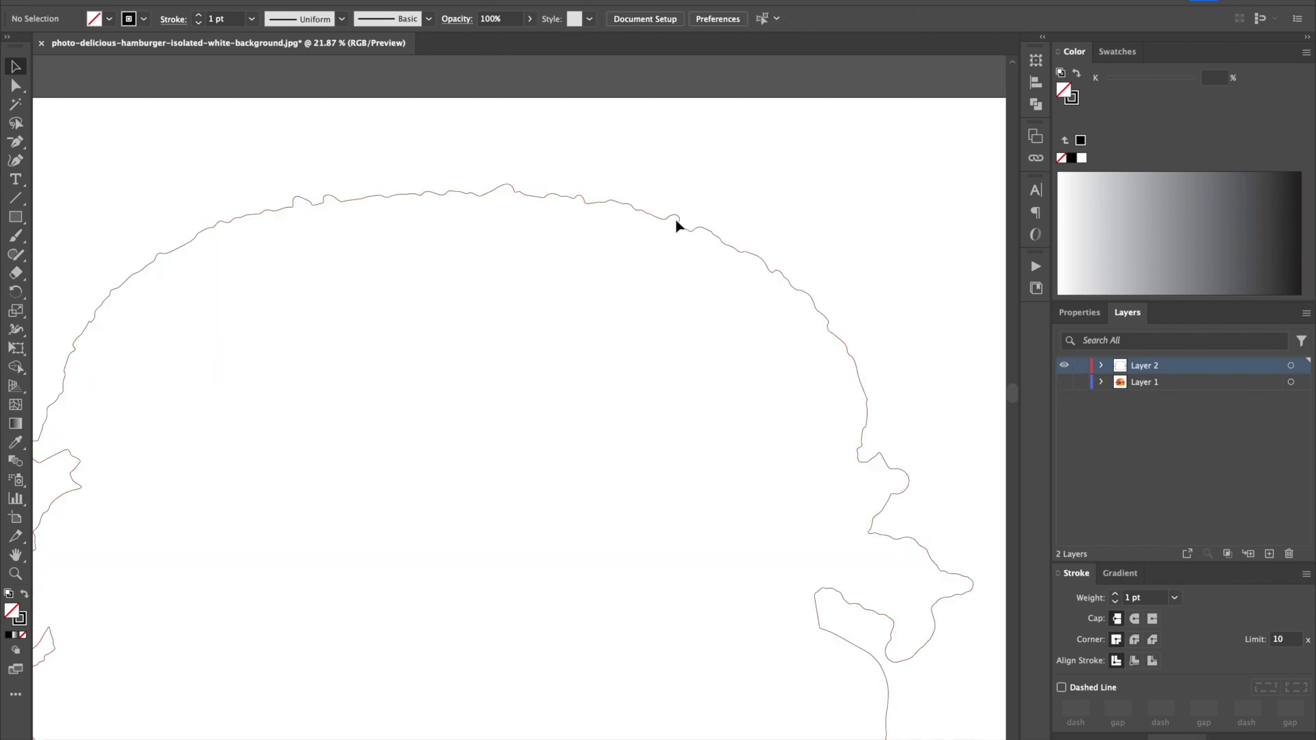
click(659, 221)
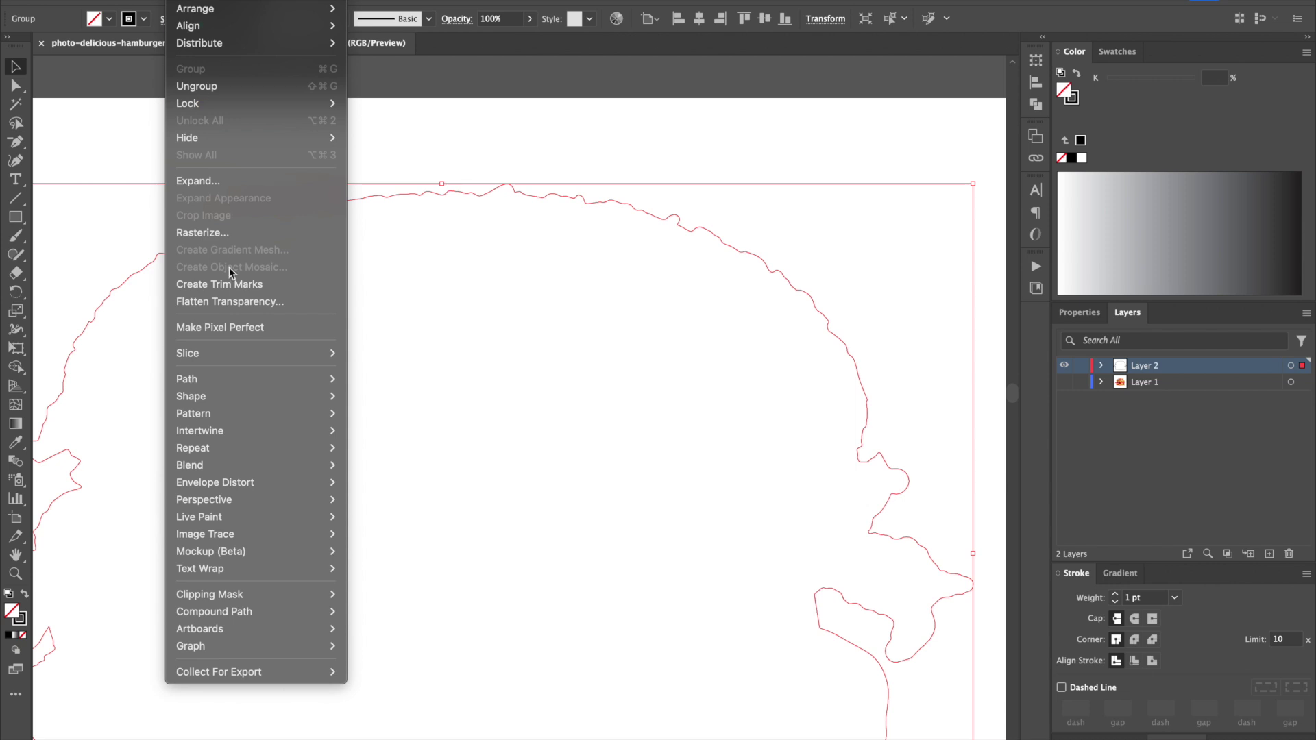
Step: Apply Offset Path to the burger outline with a 40 pt offset, Round joins and a miter limit of 40
mouse_move(235, 383)
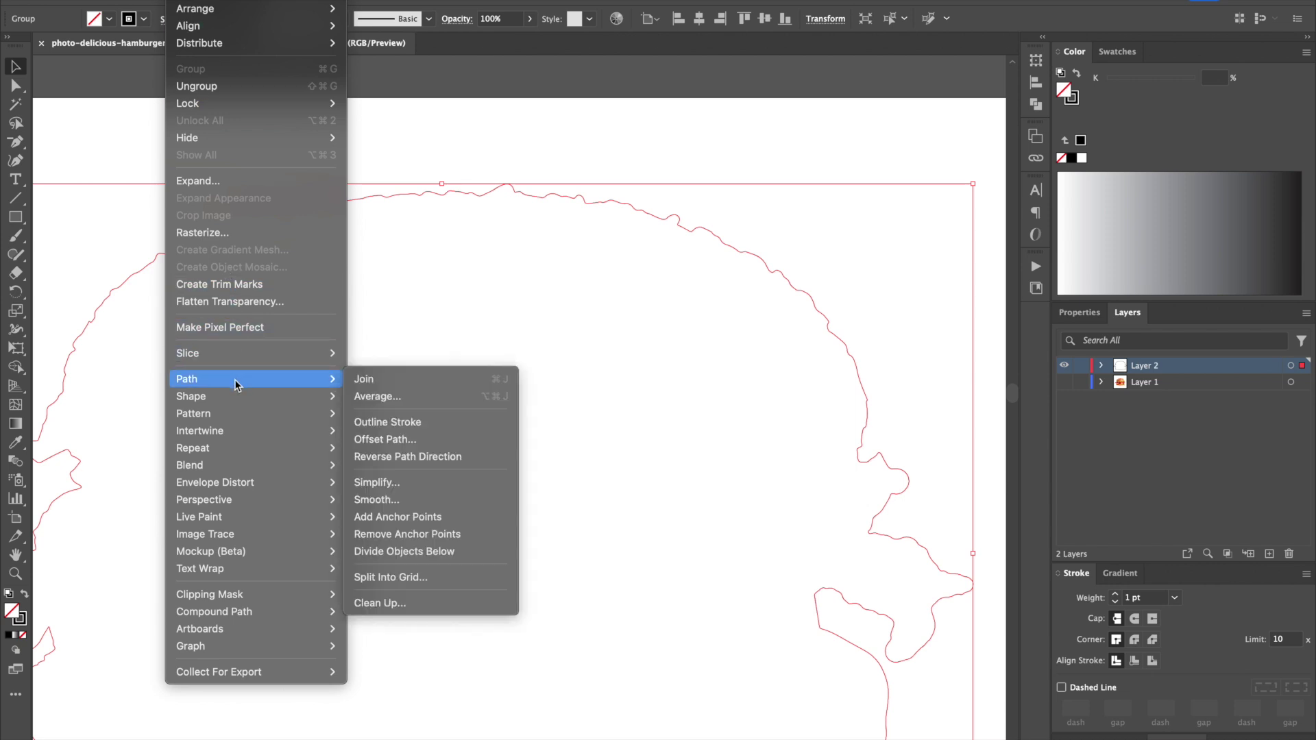
click(429, 442)
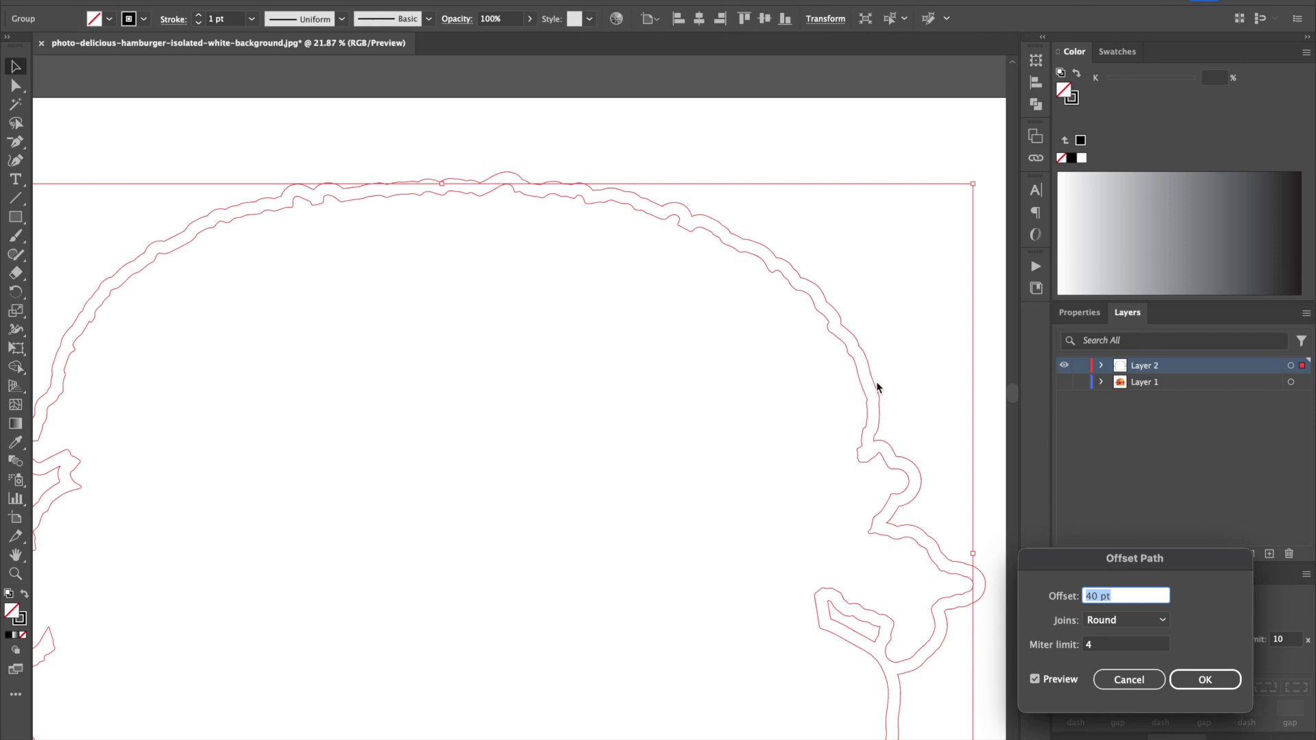
click(1163, 621)
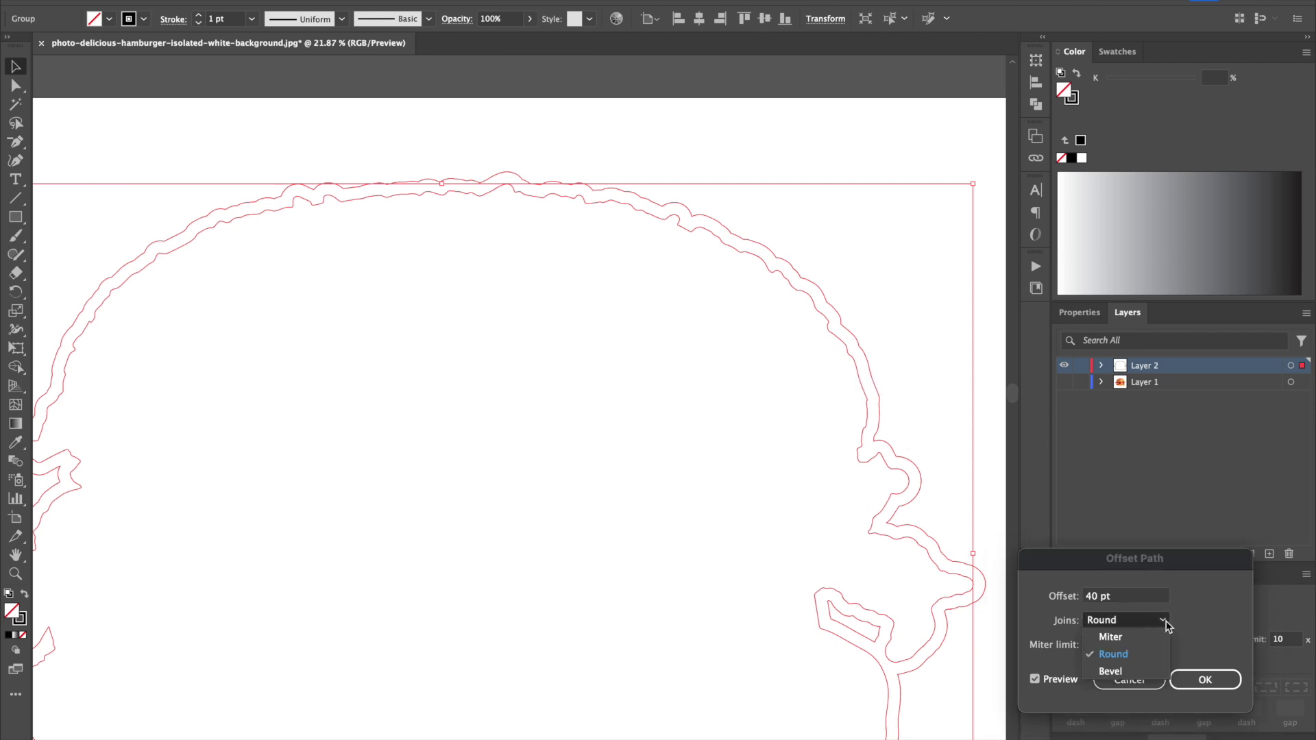
click(1150, 636)
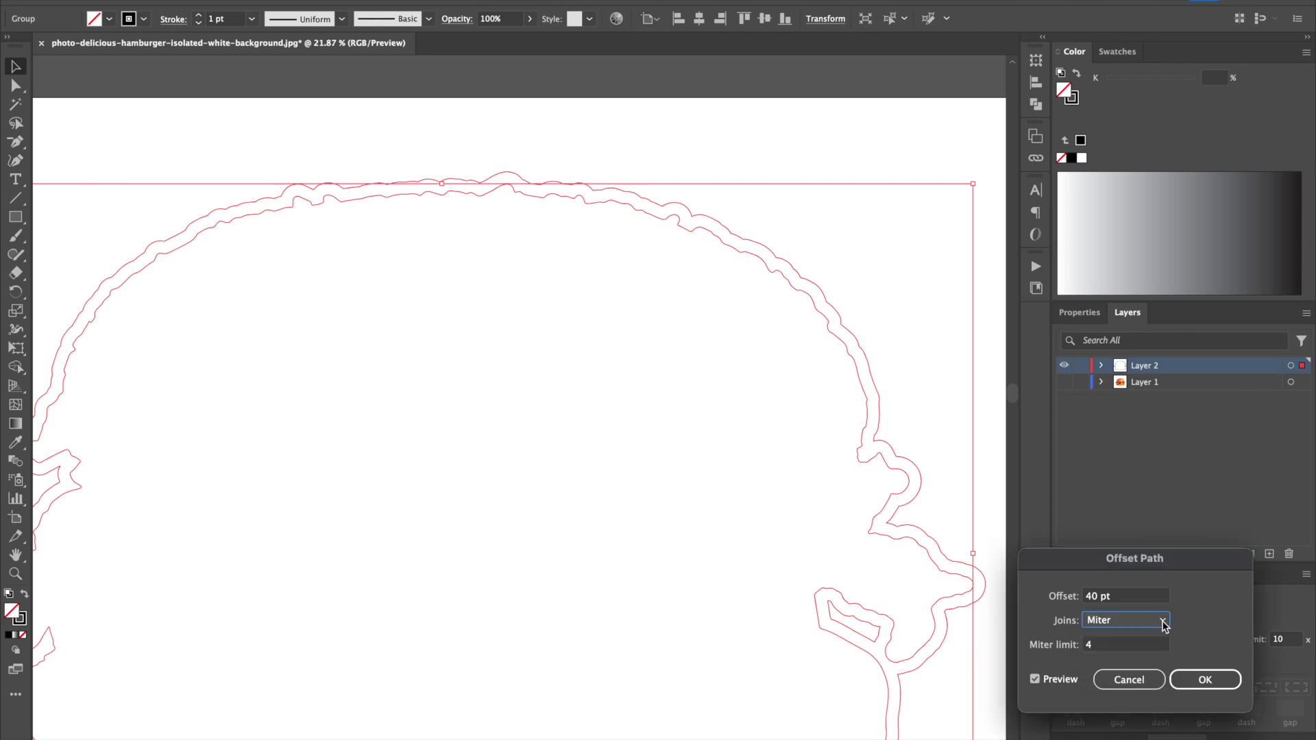
click(1164, 621)
click(1152, 652)
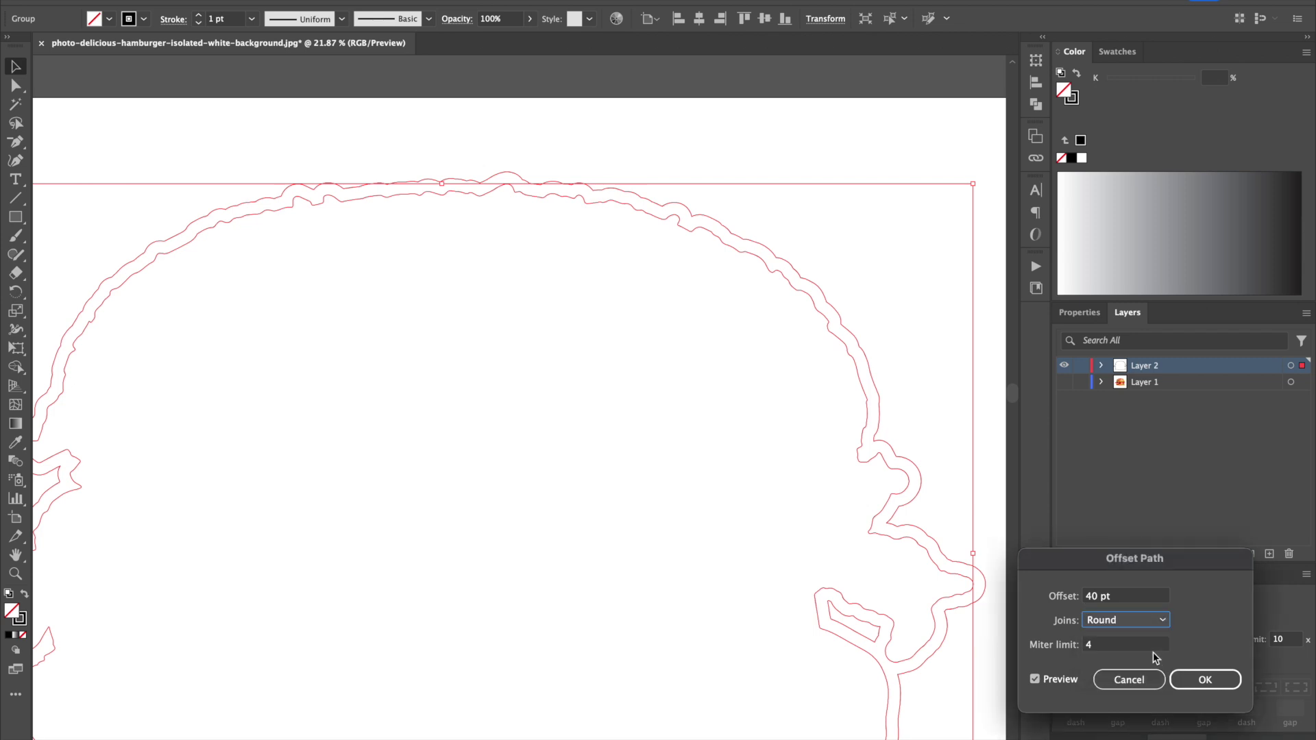
click(1116, 647)
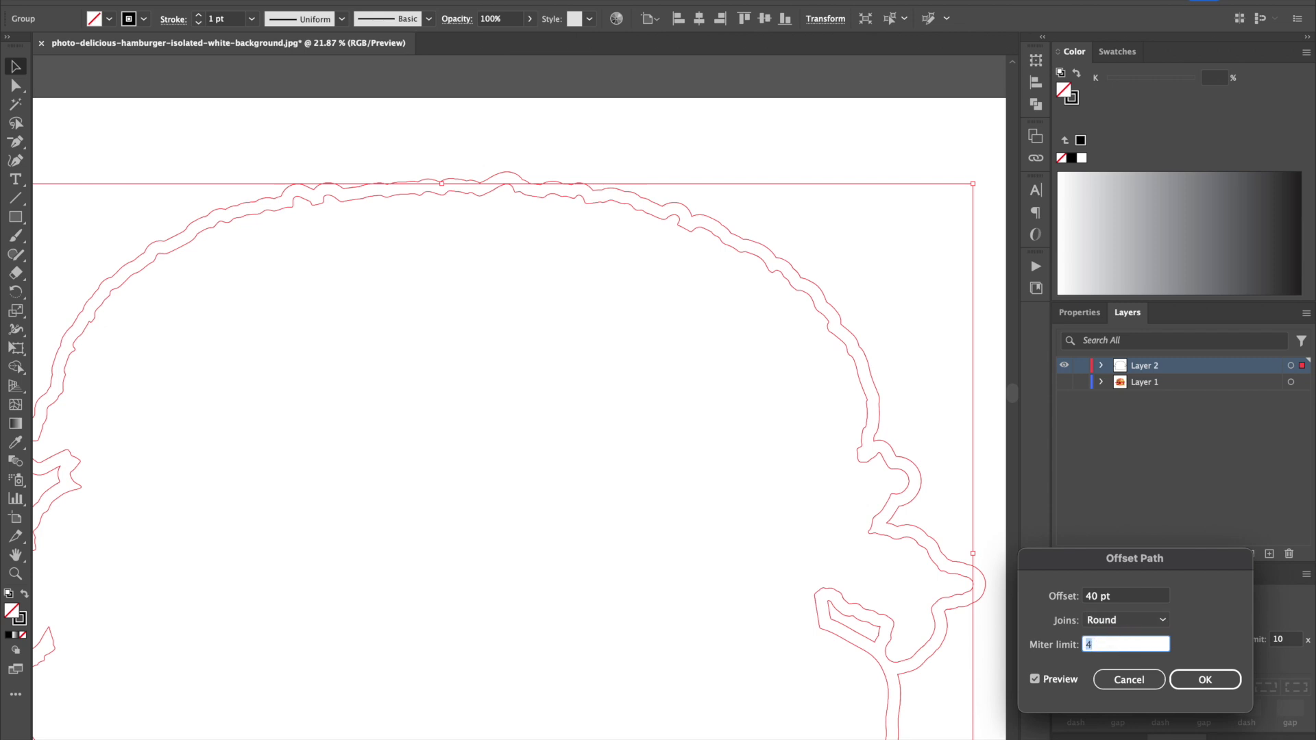
key(Tab)
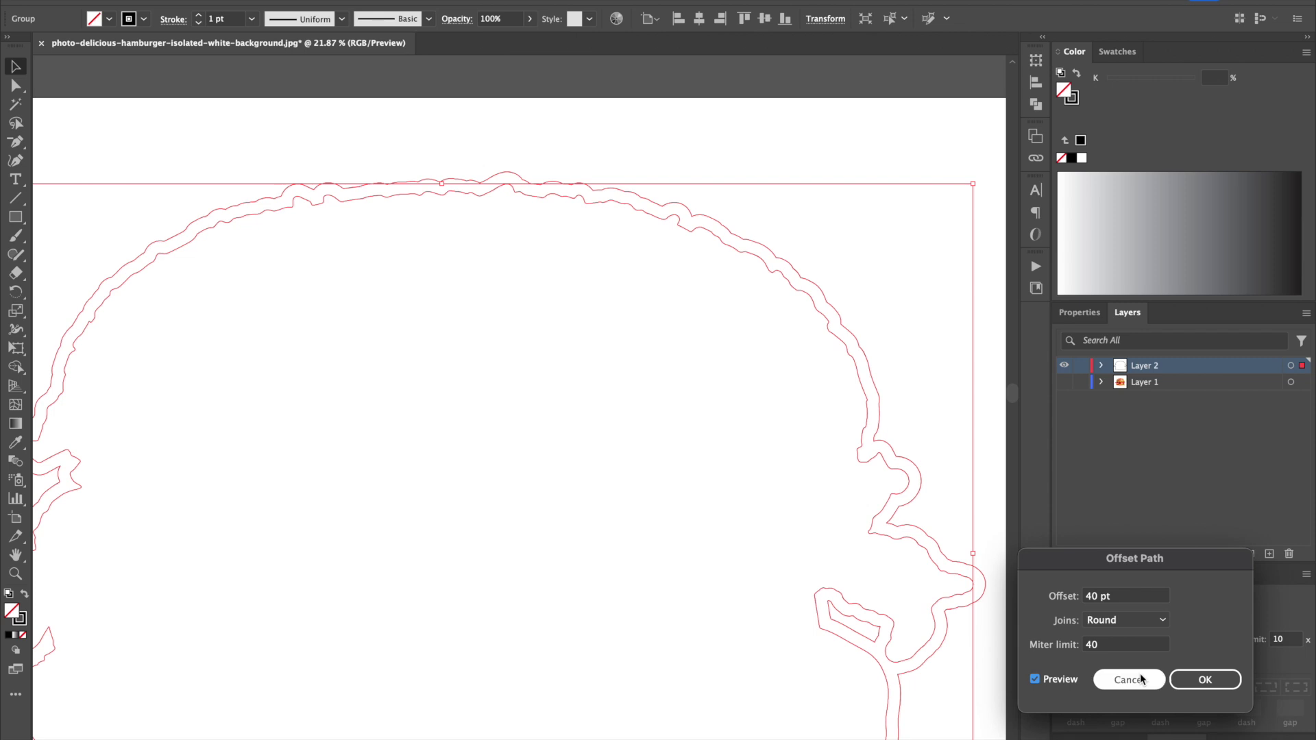
click(1205, 680)
Step: Show Layer 1 again to compare the whole offset outline with the hamburger photo
scroll(973, 473, down, 3)
scroll(973, 472, down, 2)
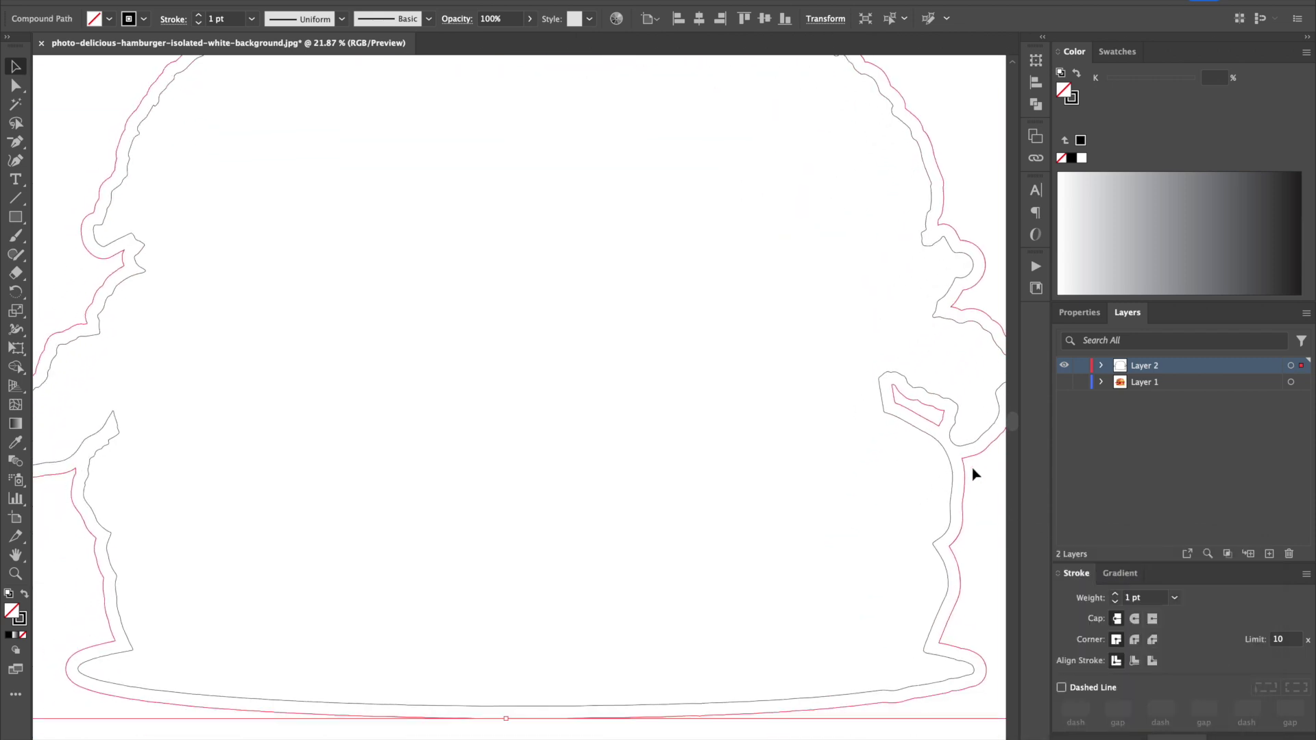
scroll(973, 473, down, 3)
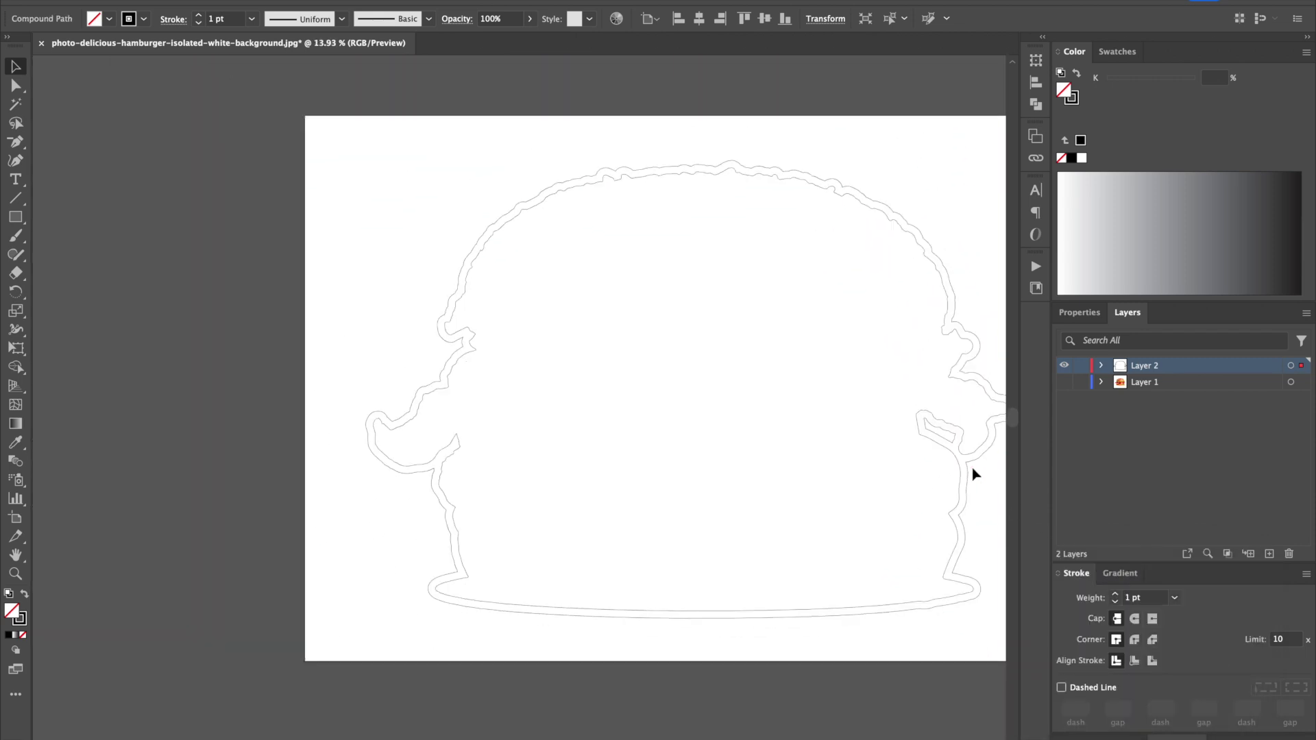
click(1064, 387)
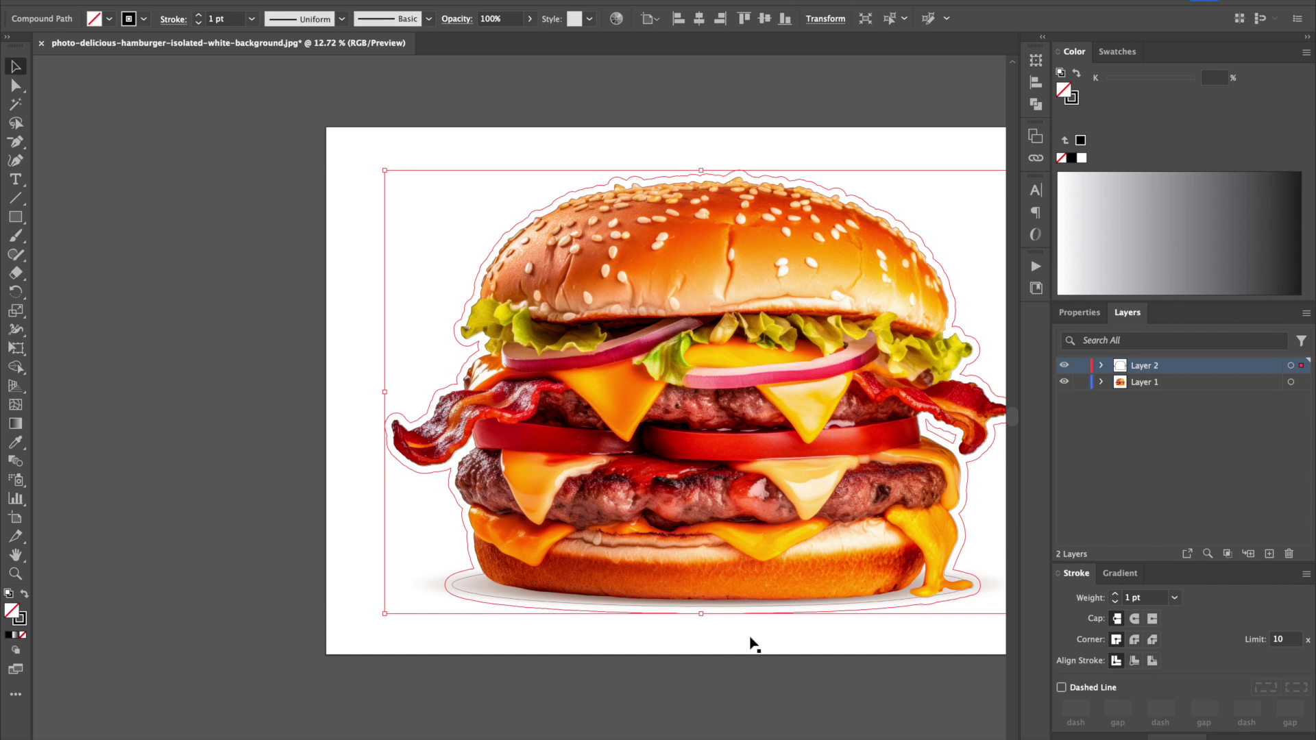
scroll(750, 645, right, 5)
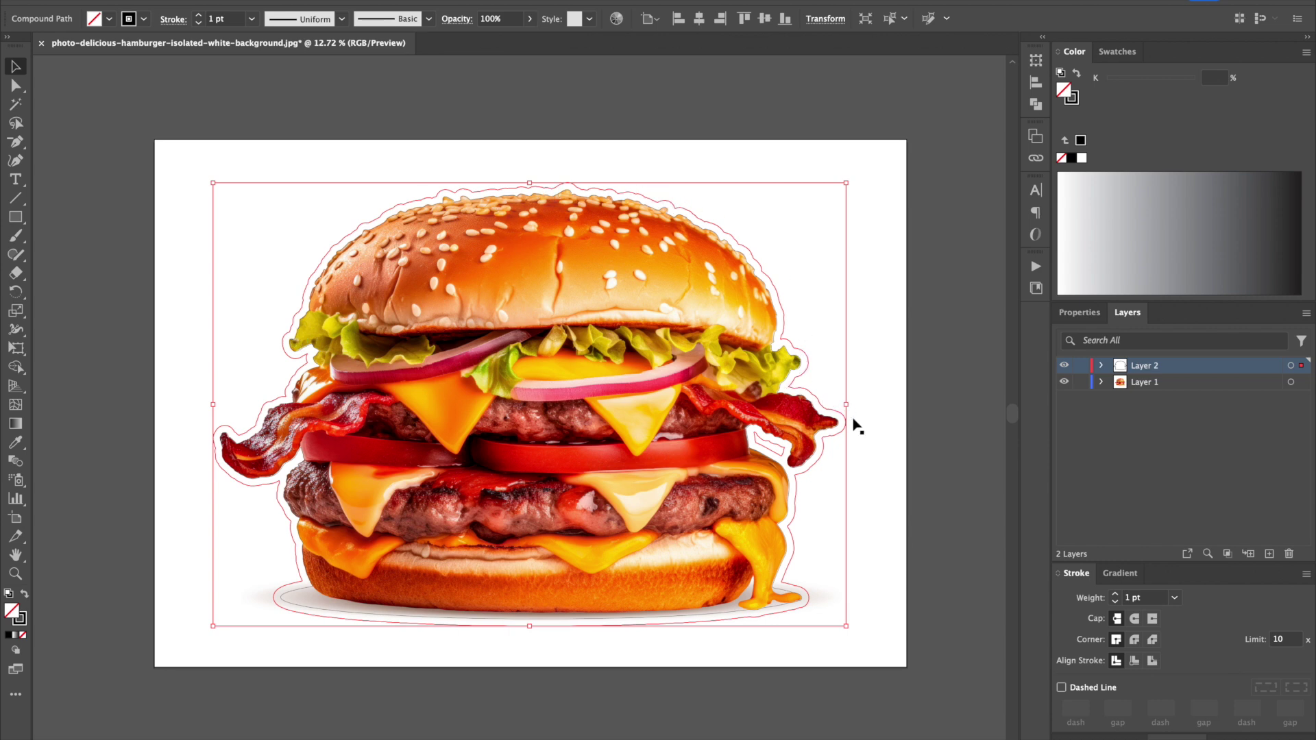
Step: In isolation mode, delete the offset path's small inner hole between the right bacon strip and the melted cheese, and leave isolation mode
double_click(774, 455)
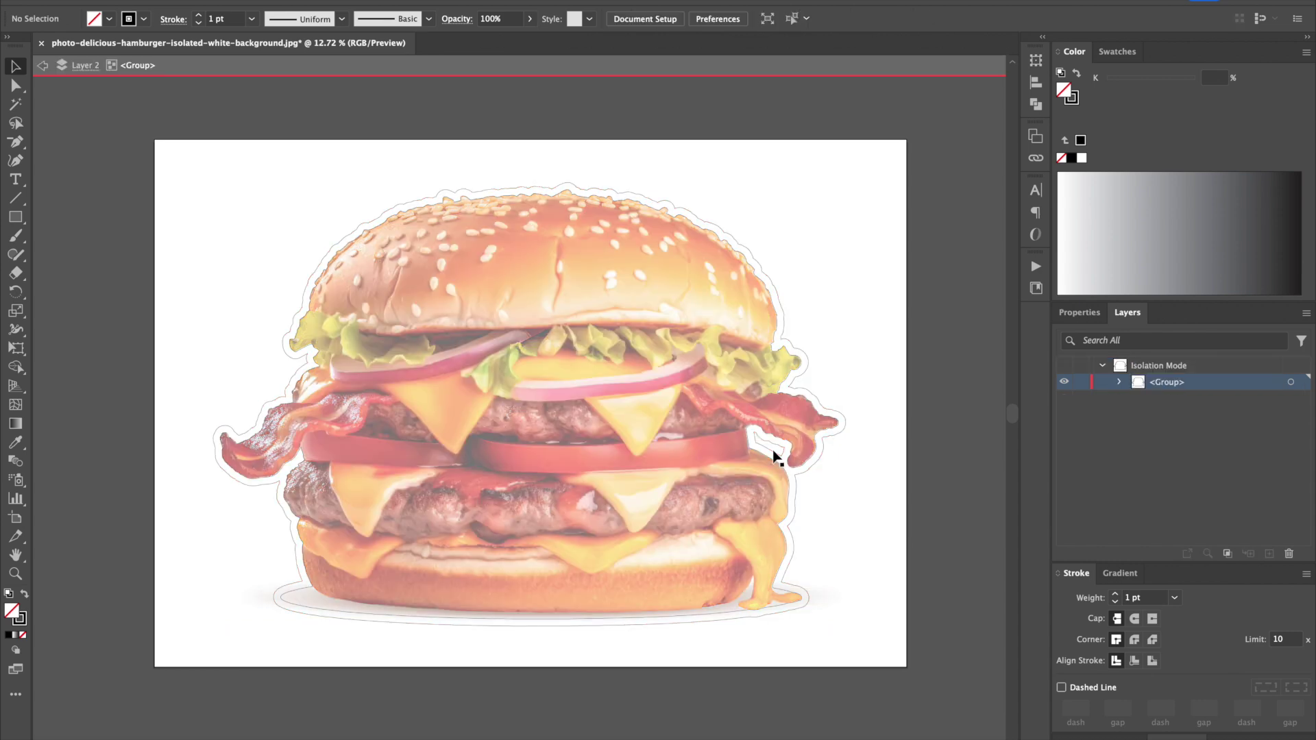
double_click(774, 455)
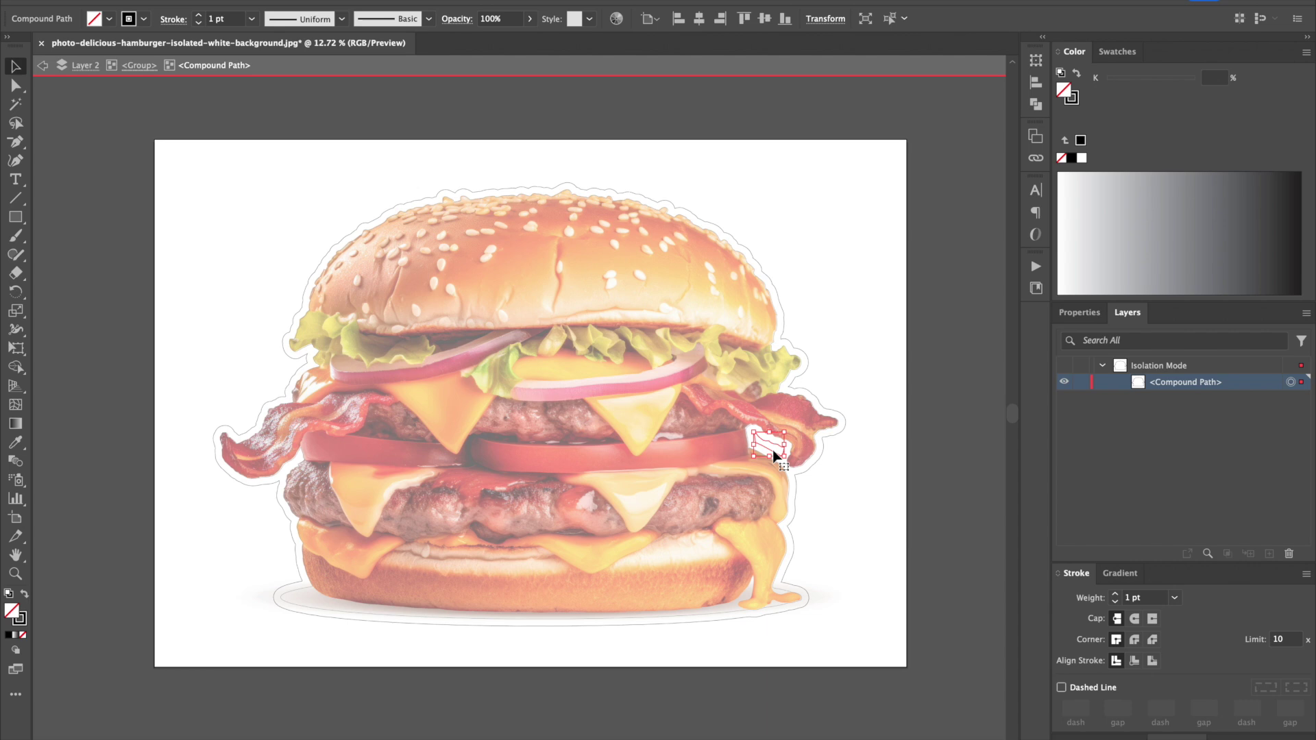
click(774, 455)
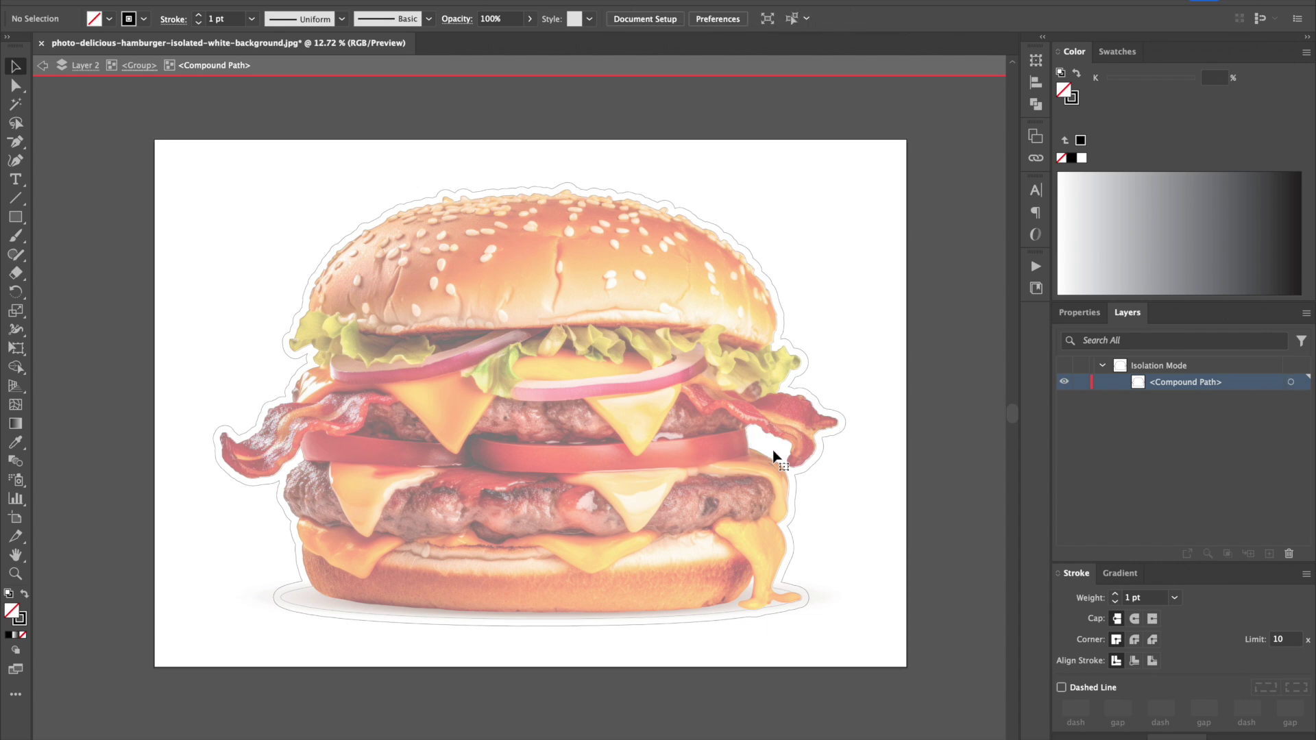
click(43, 66)
click(43, 66)
click(43, 67)
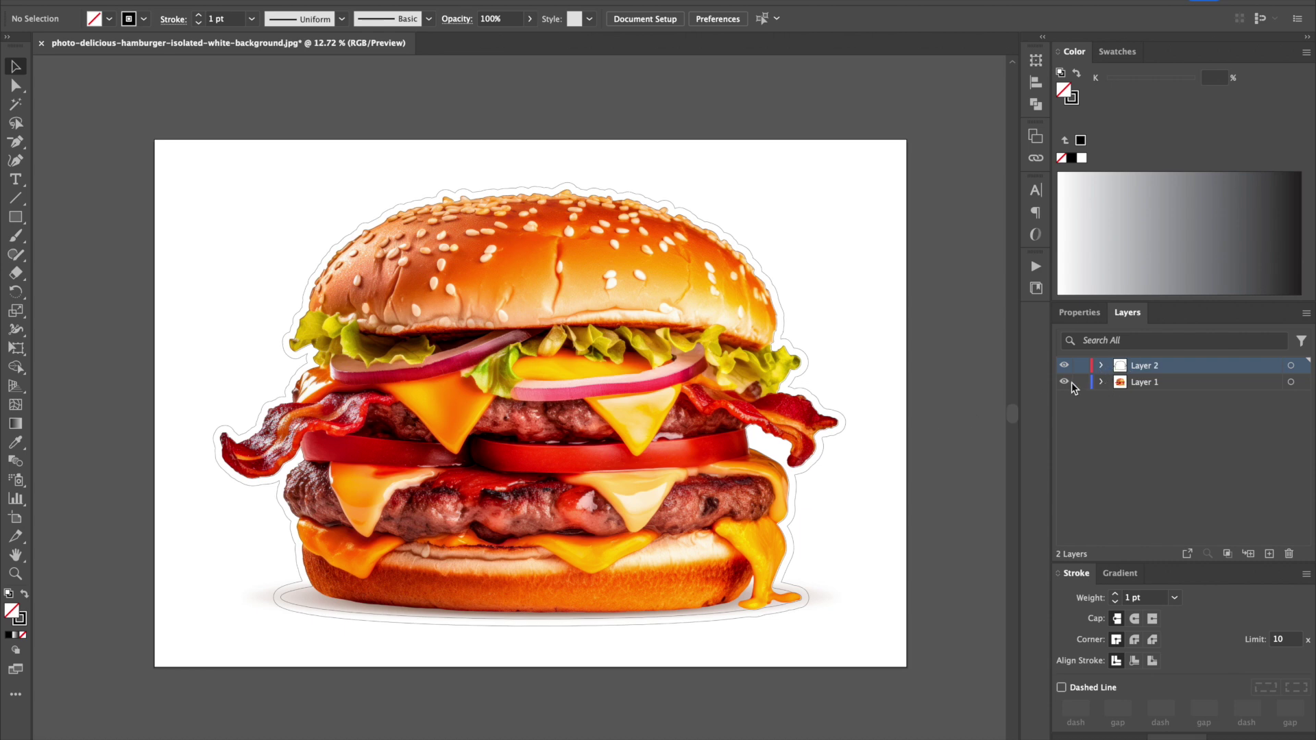
Step: With Layer 1 hidden, isolate the group and delete the original inner burger outline, keeping the offset one, and show Layer 1 again
click(1101, 366)
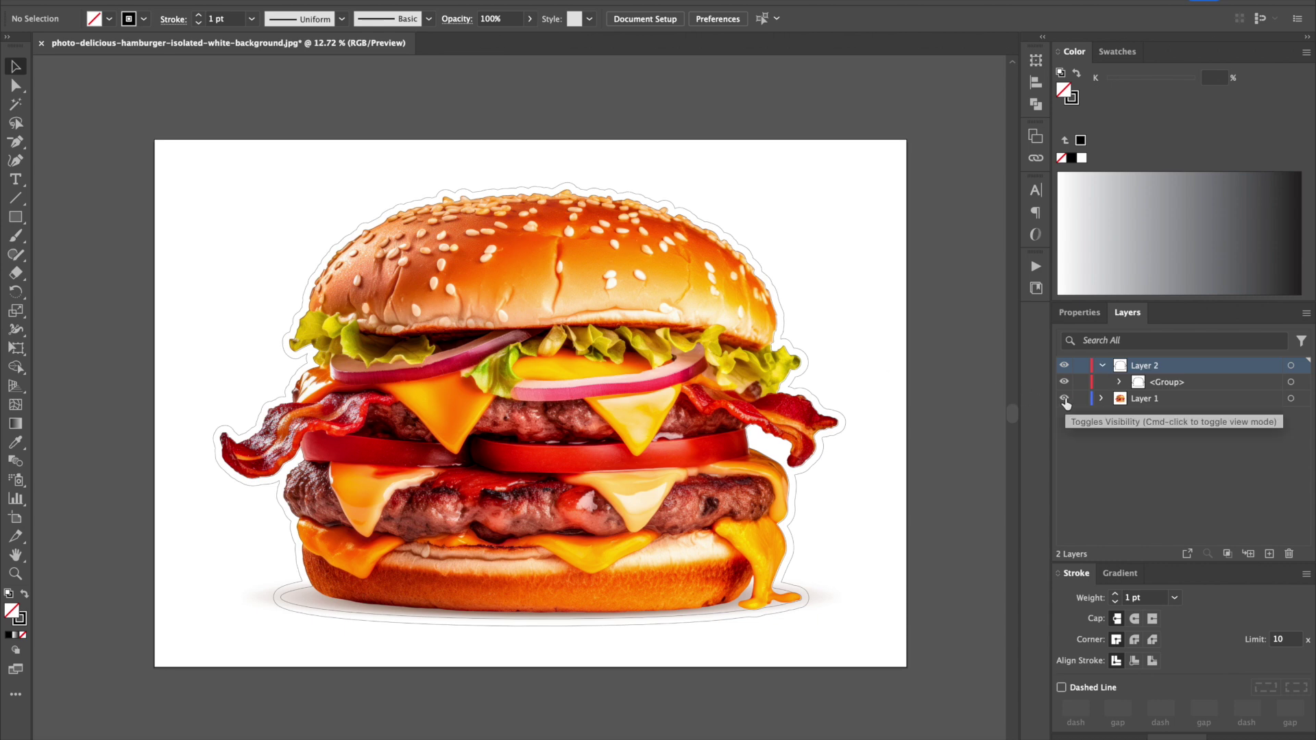
click(1064, 399)
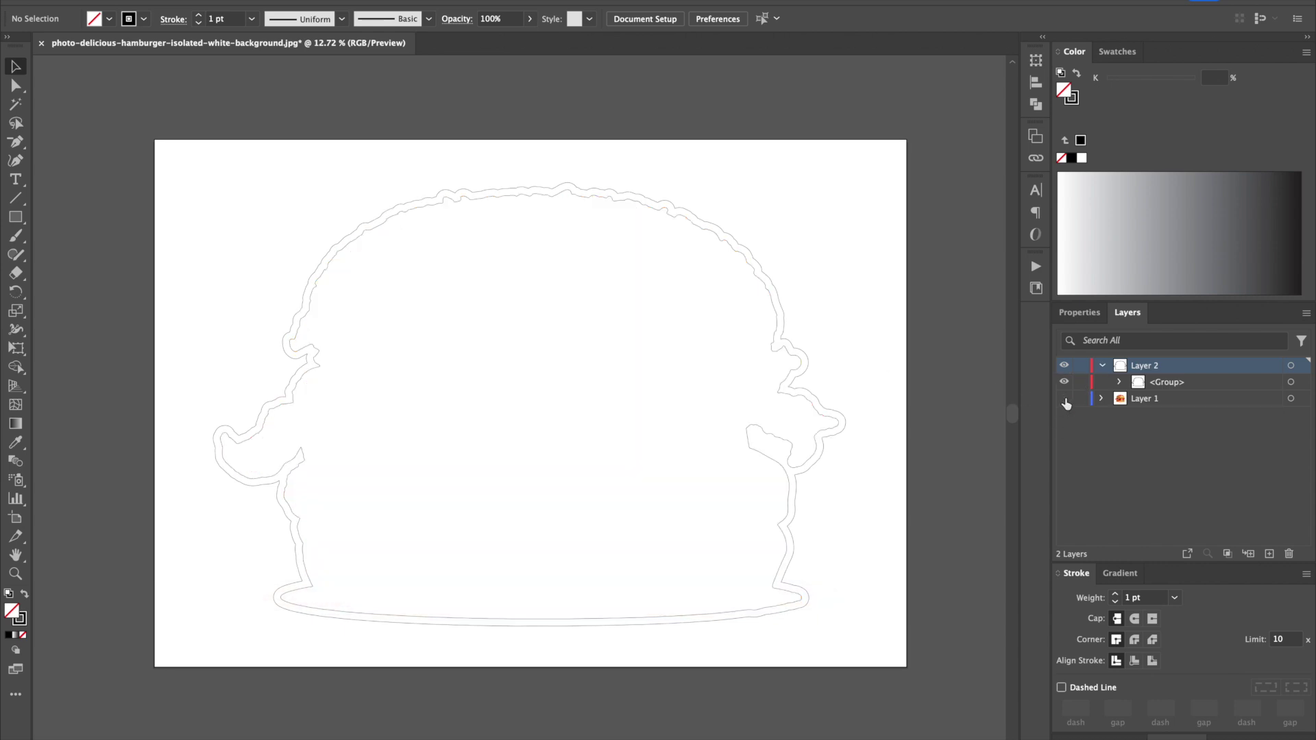
click(762, 437)
double_click(761, 438)
click(762, 437)
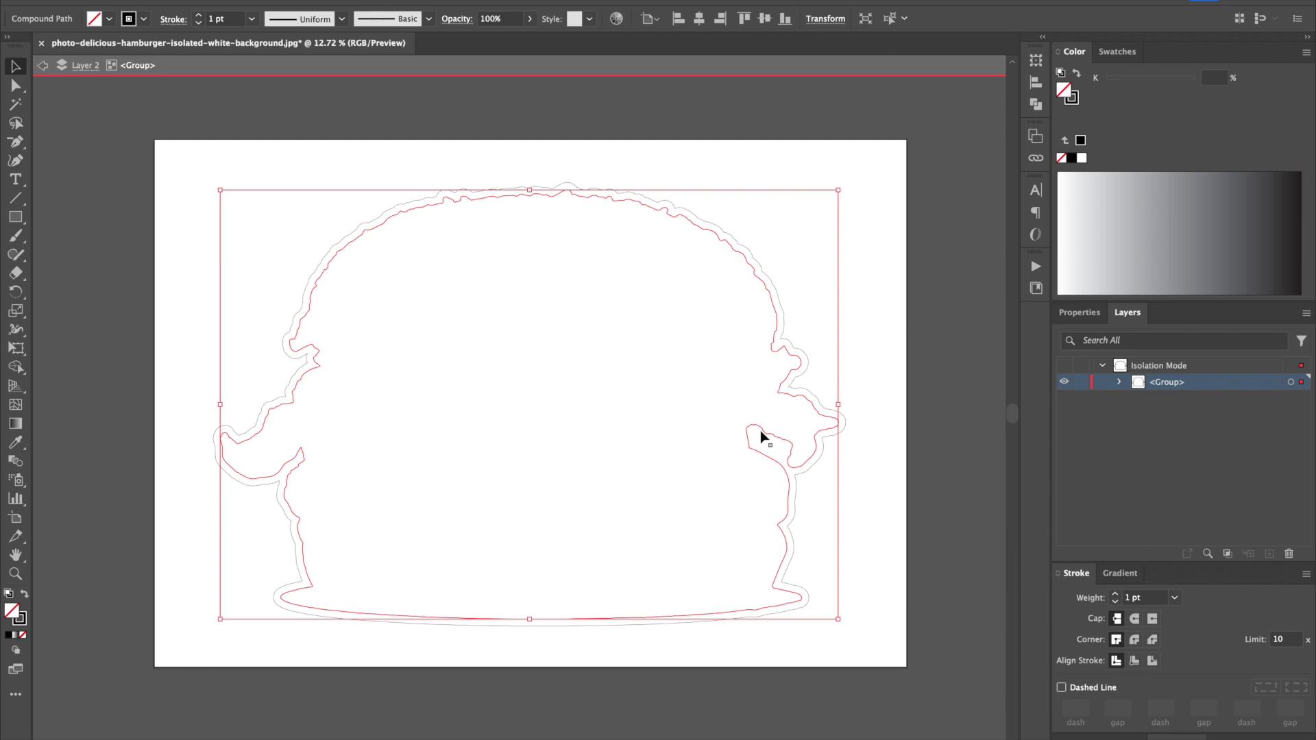
key(super+shift+a)
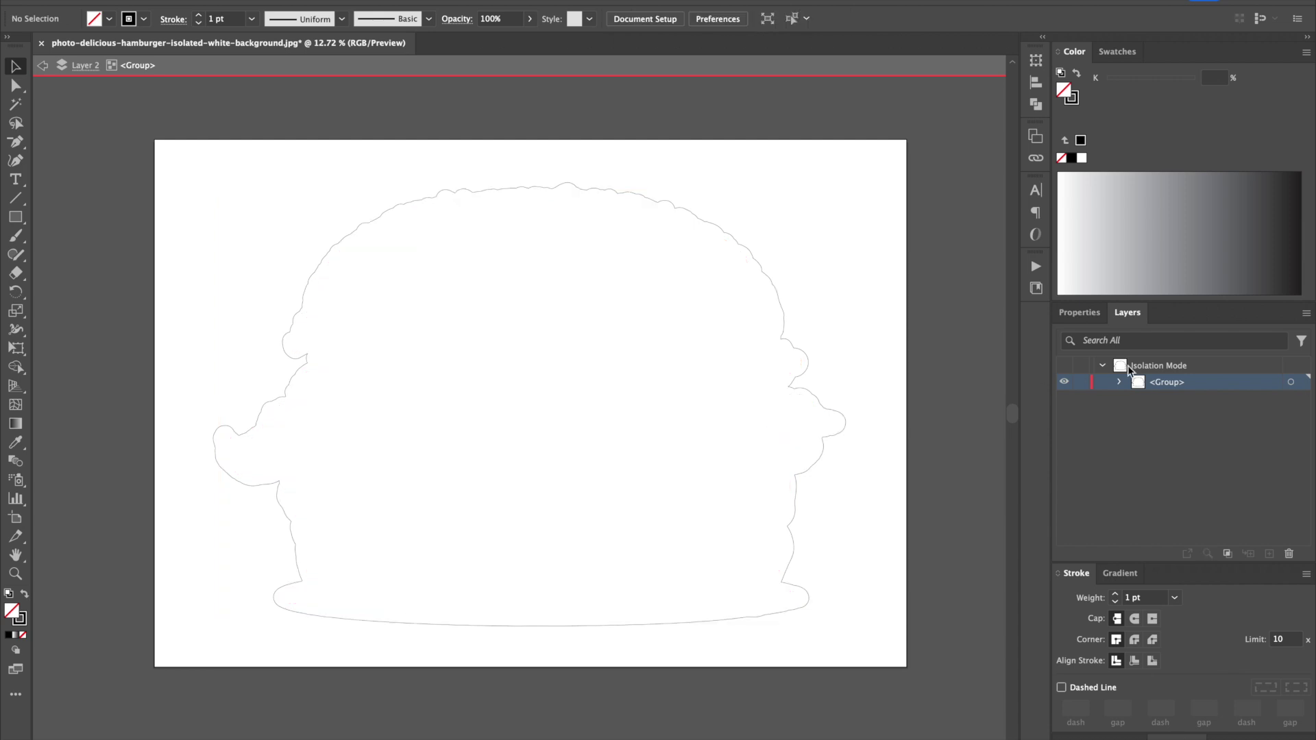
click(42, 67)
click(43, 67)
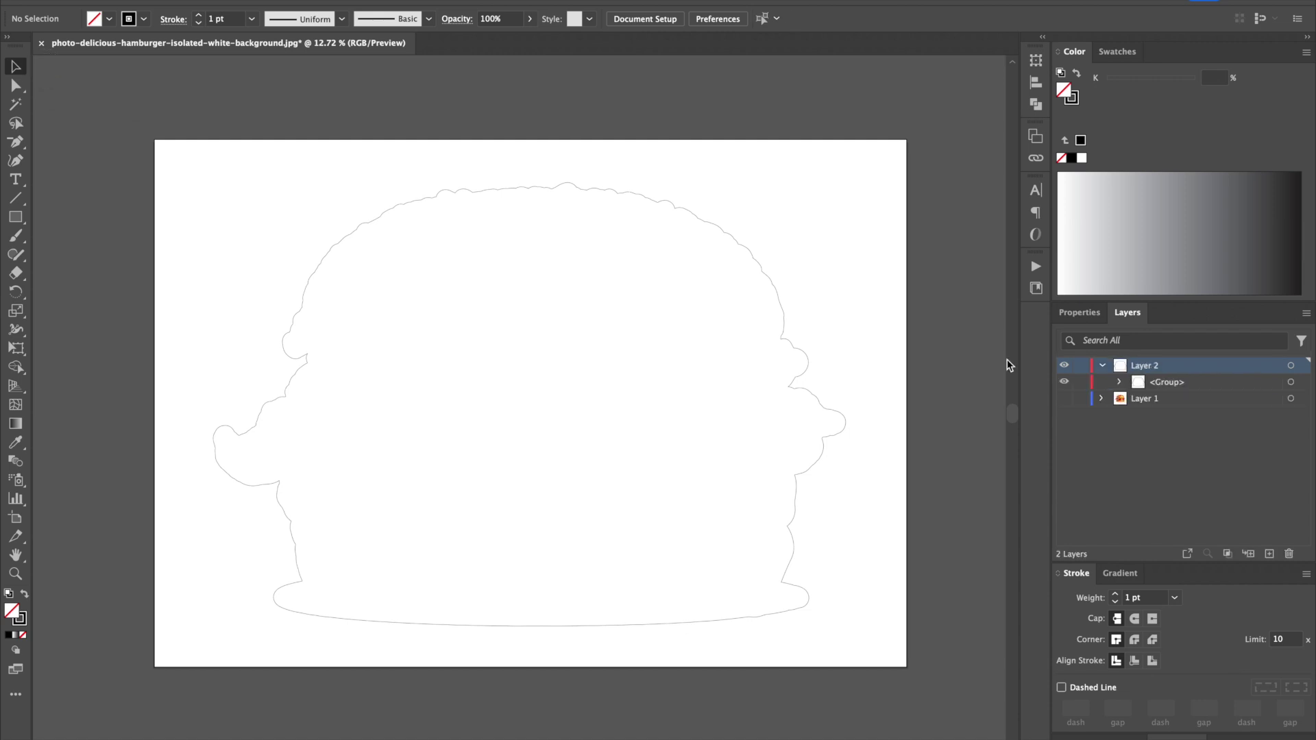
click(1064, 399)
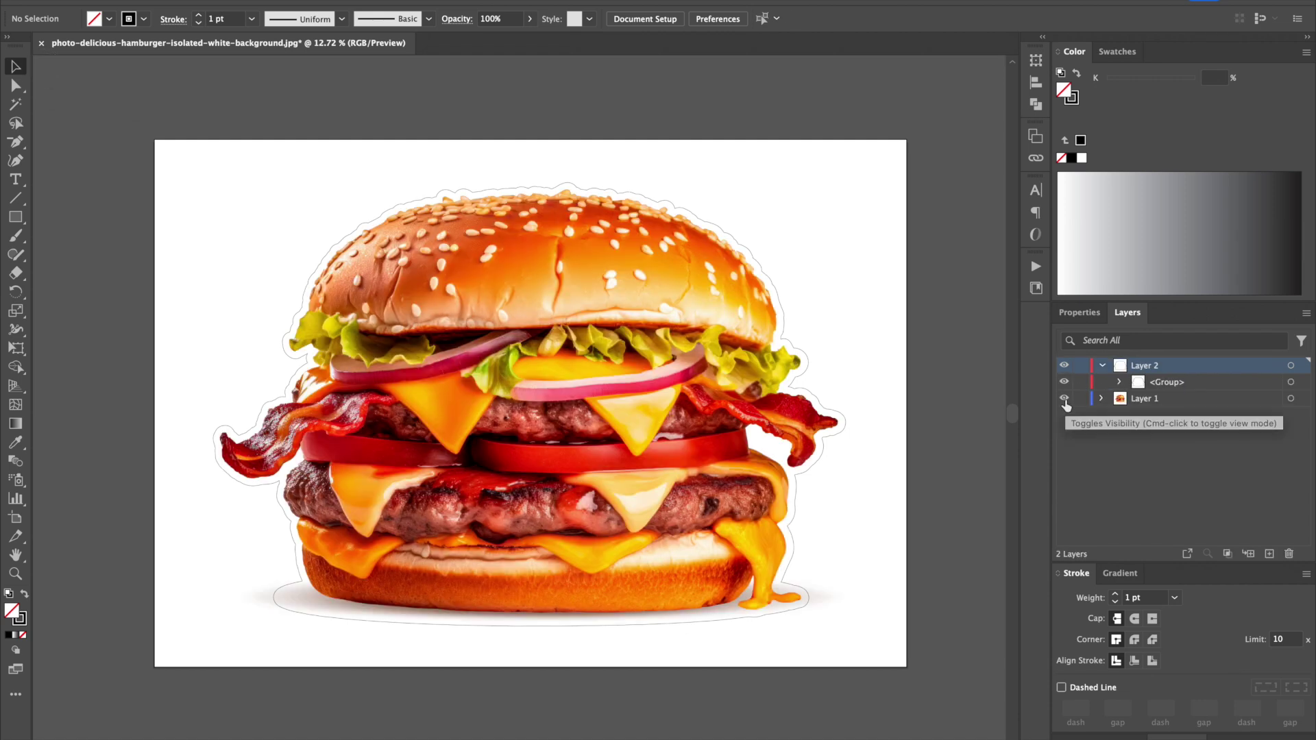
Step: Open the Print default swatch library and fill the selected offset burger outline with its green swatch
click(657, 207)
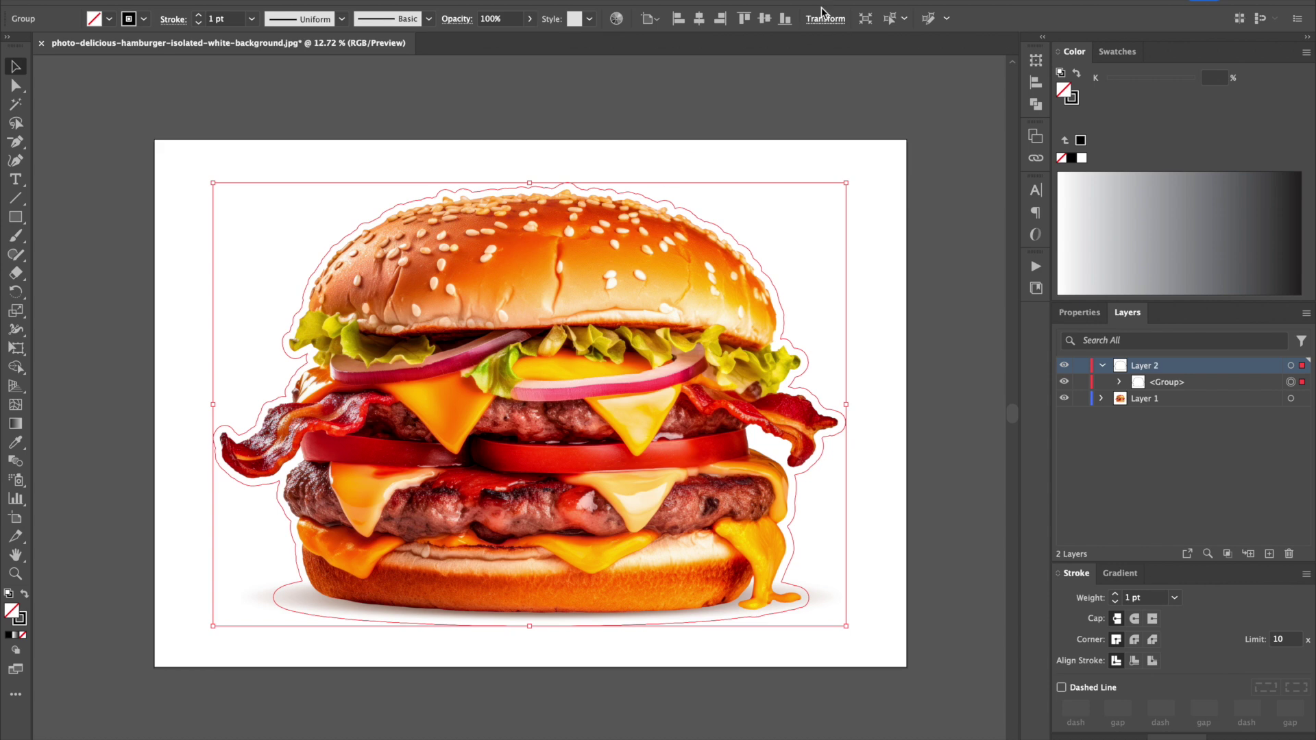
click(1124, 53)
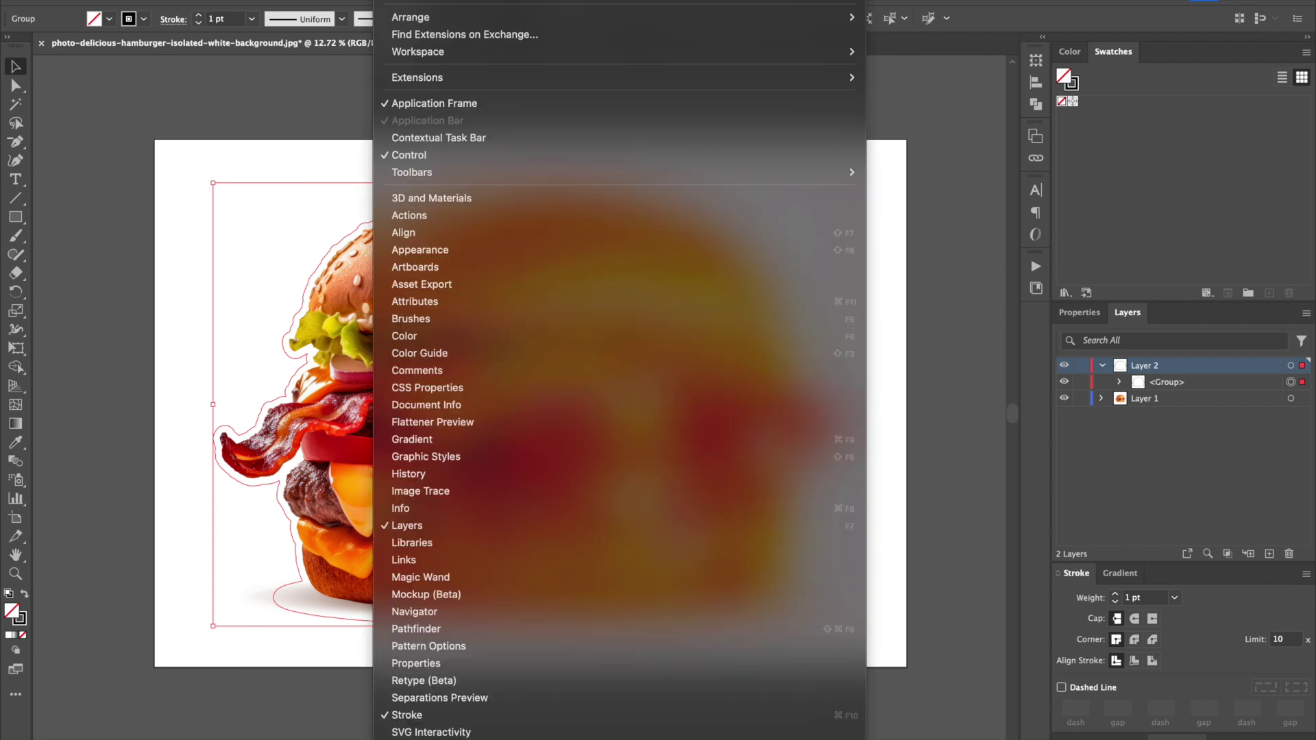
mouse_move(591, 626)
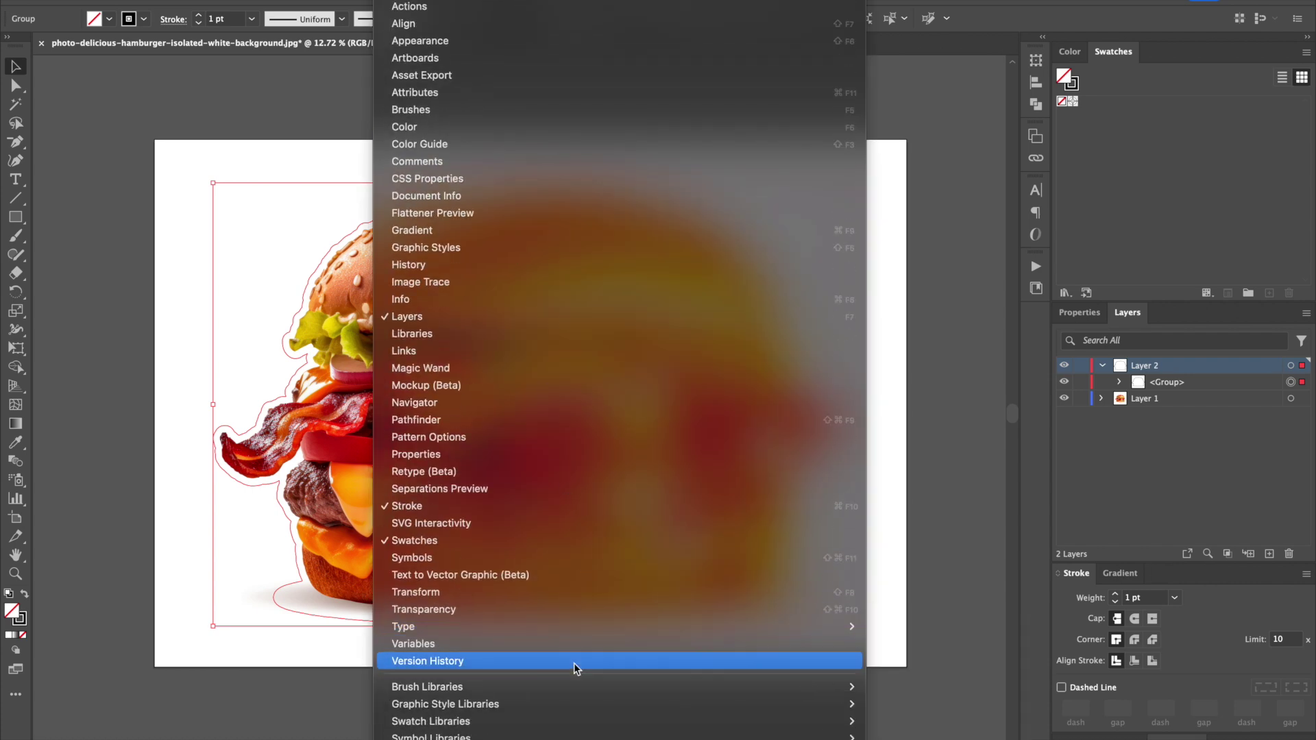
mouse_move(569, 721)
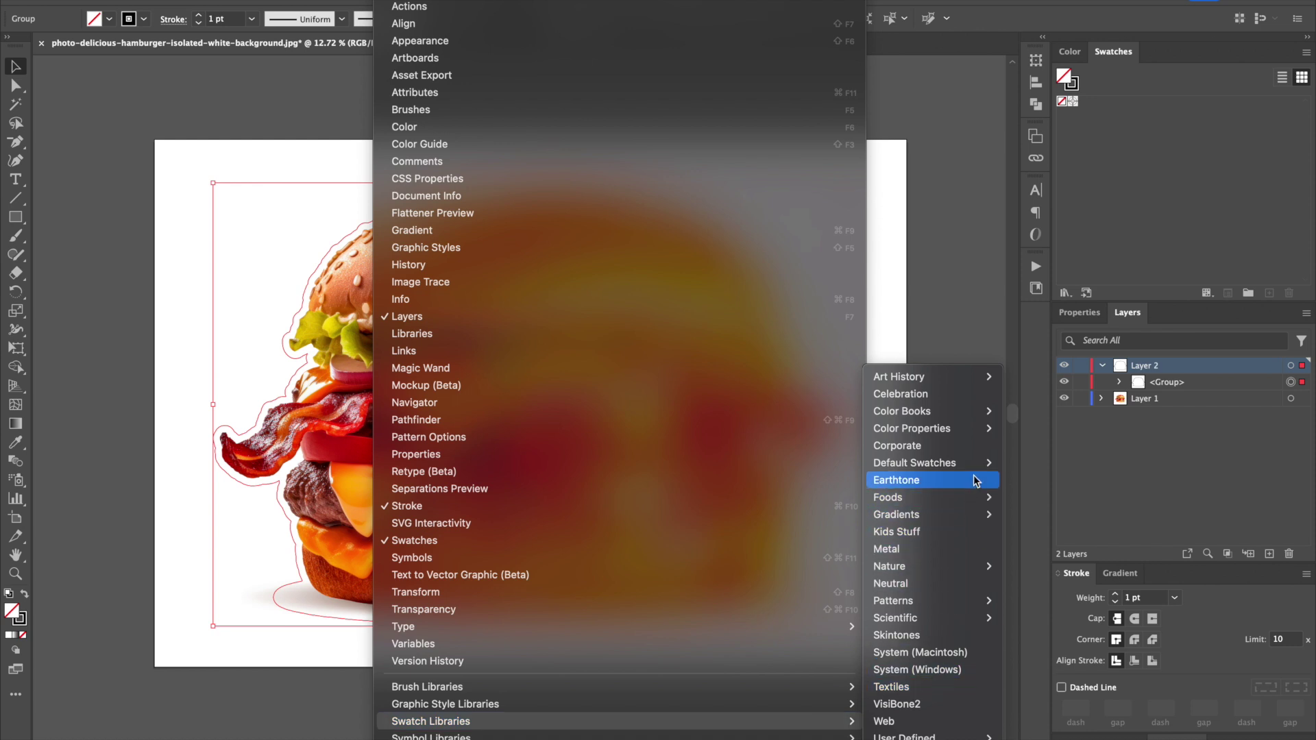
mouse_move(976, 470)
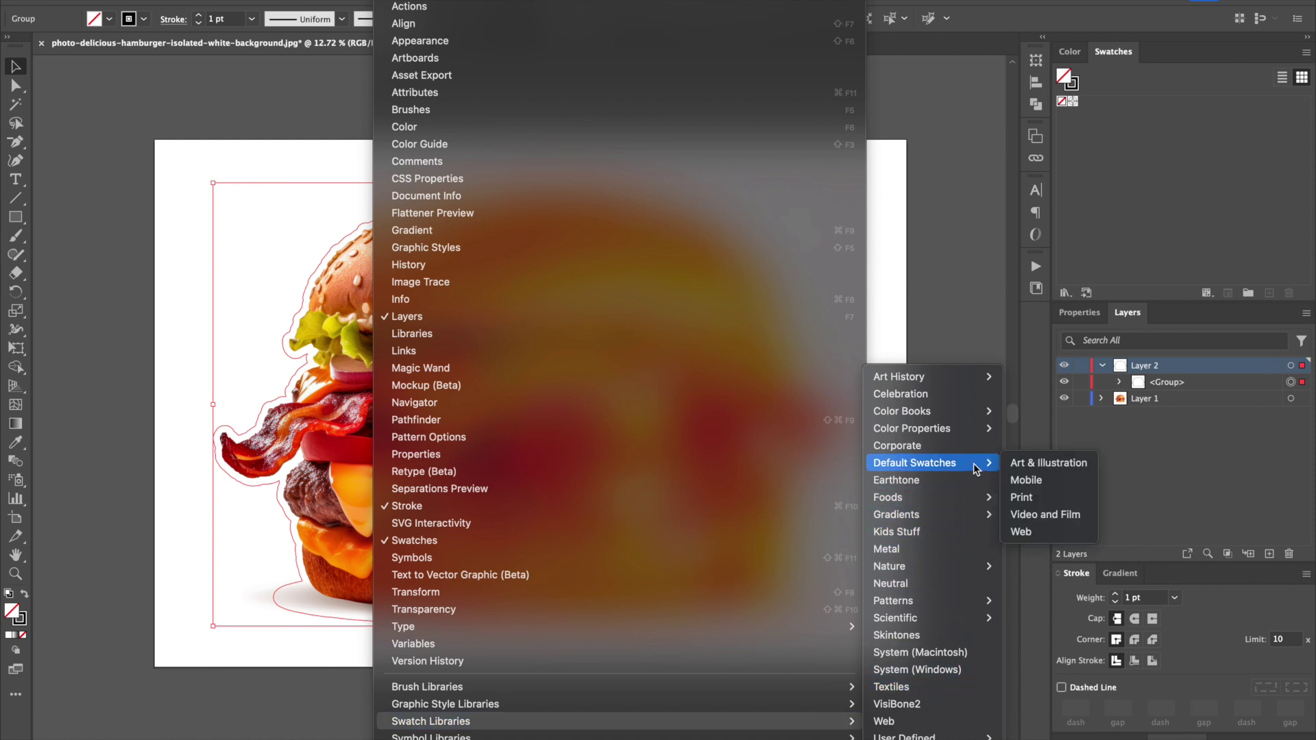
click(1024, 498)
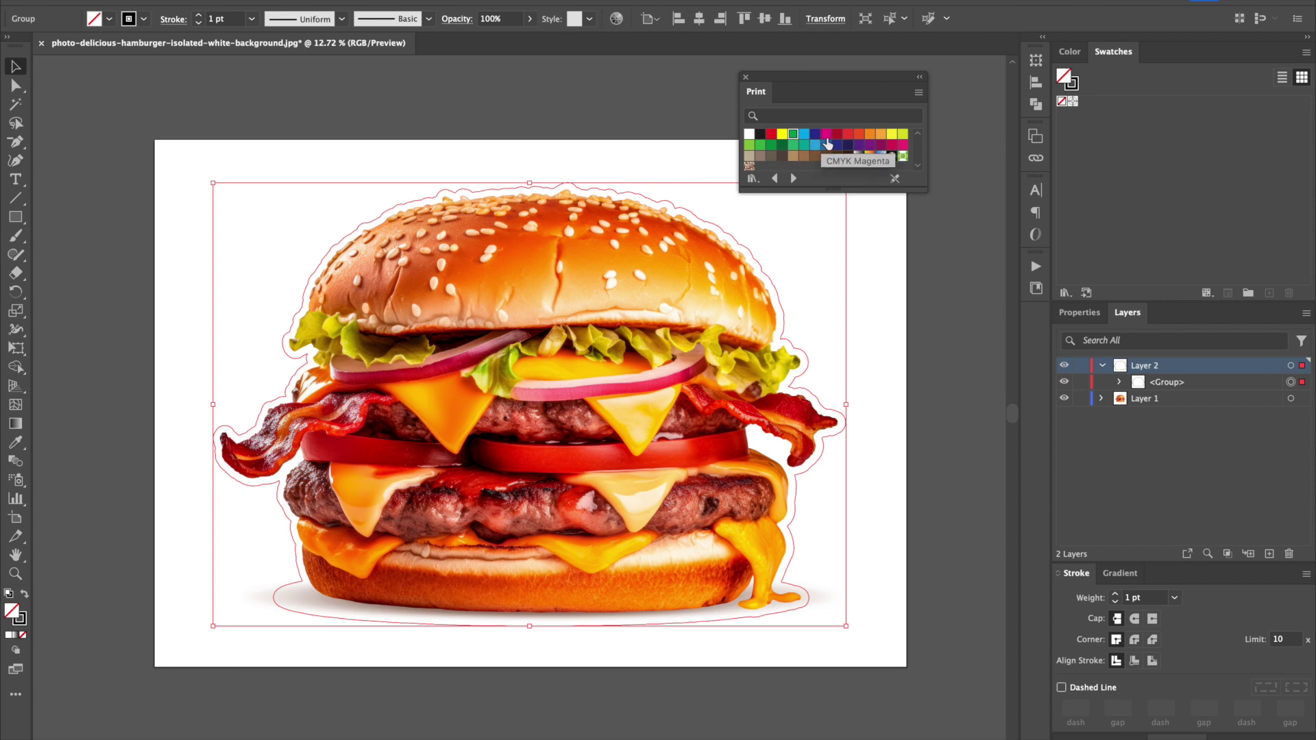
click(793, 137)
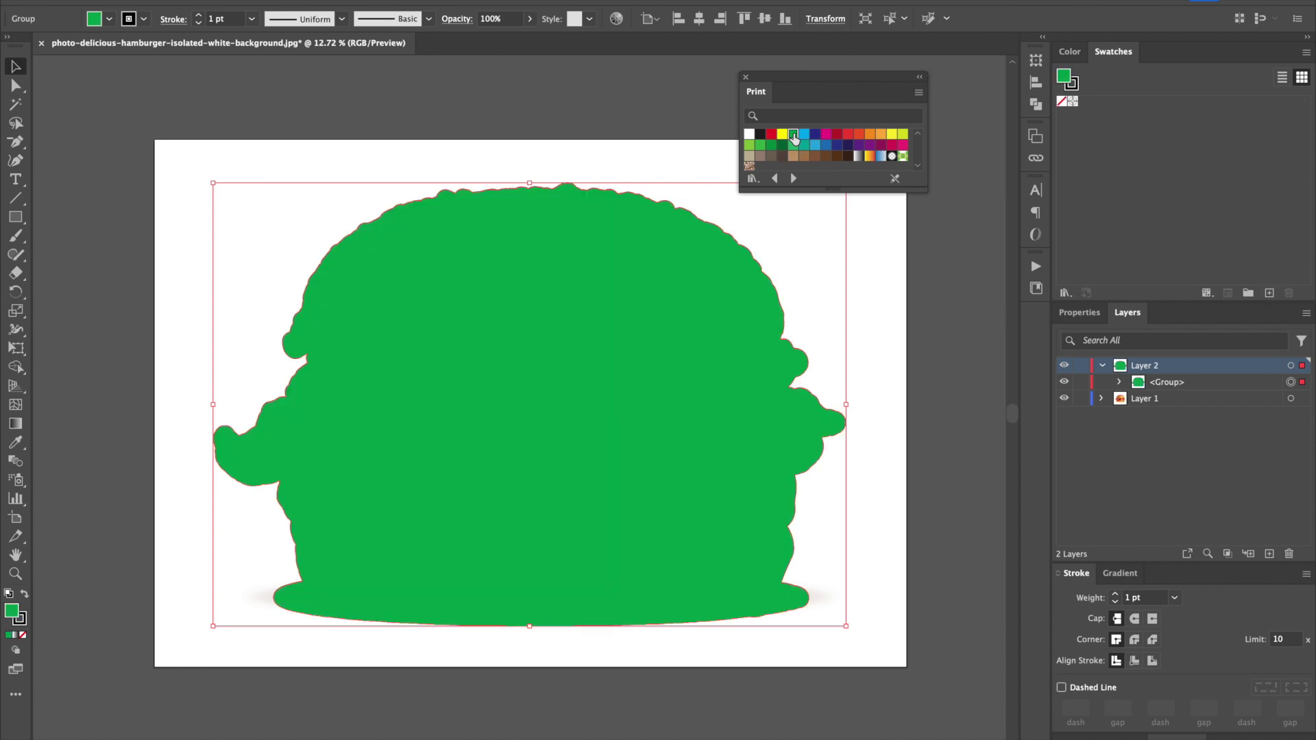
Step: Undo the outline's green fill, and copy the CMYK Green and CMYK Magenta swatches from the Print library into the document swatches
key(ctrl+z)
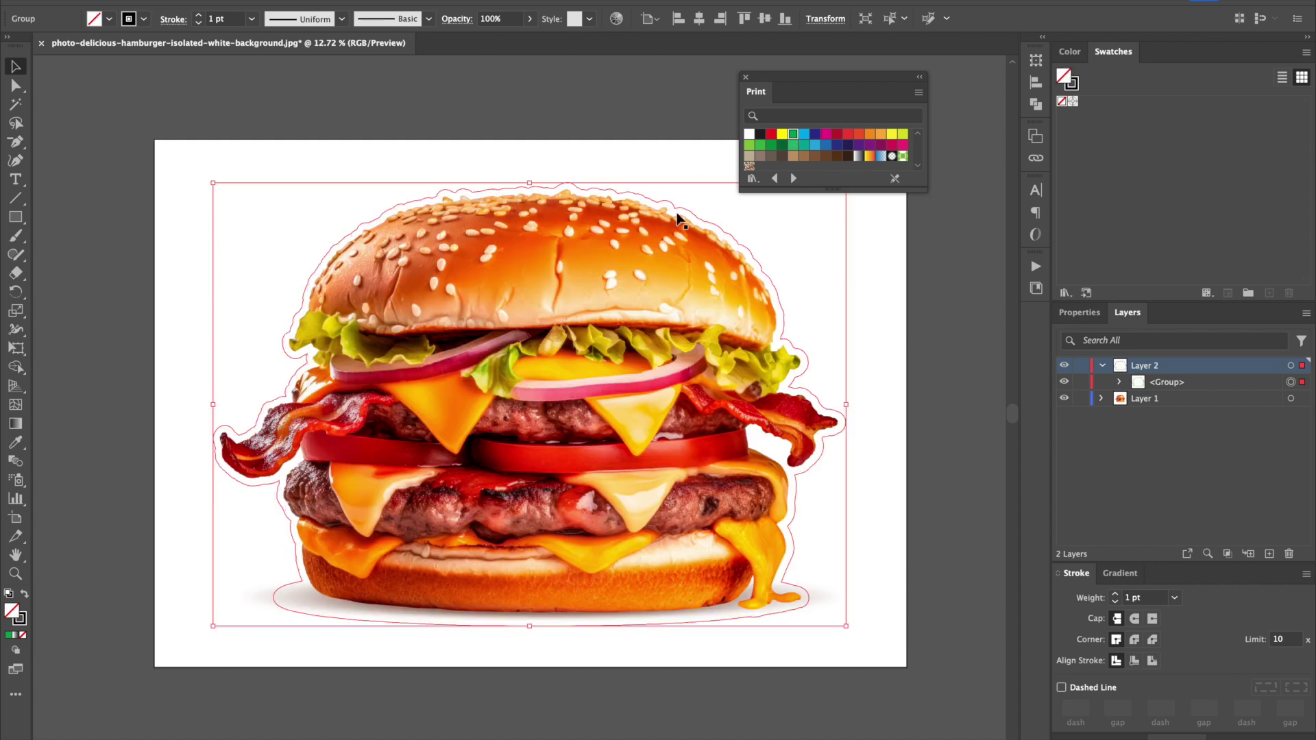
drag(793, 142, 1104, 109)
drag(827, 139, 1112, 113)
click(745, 76)
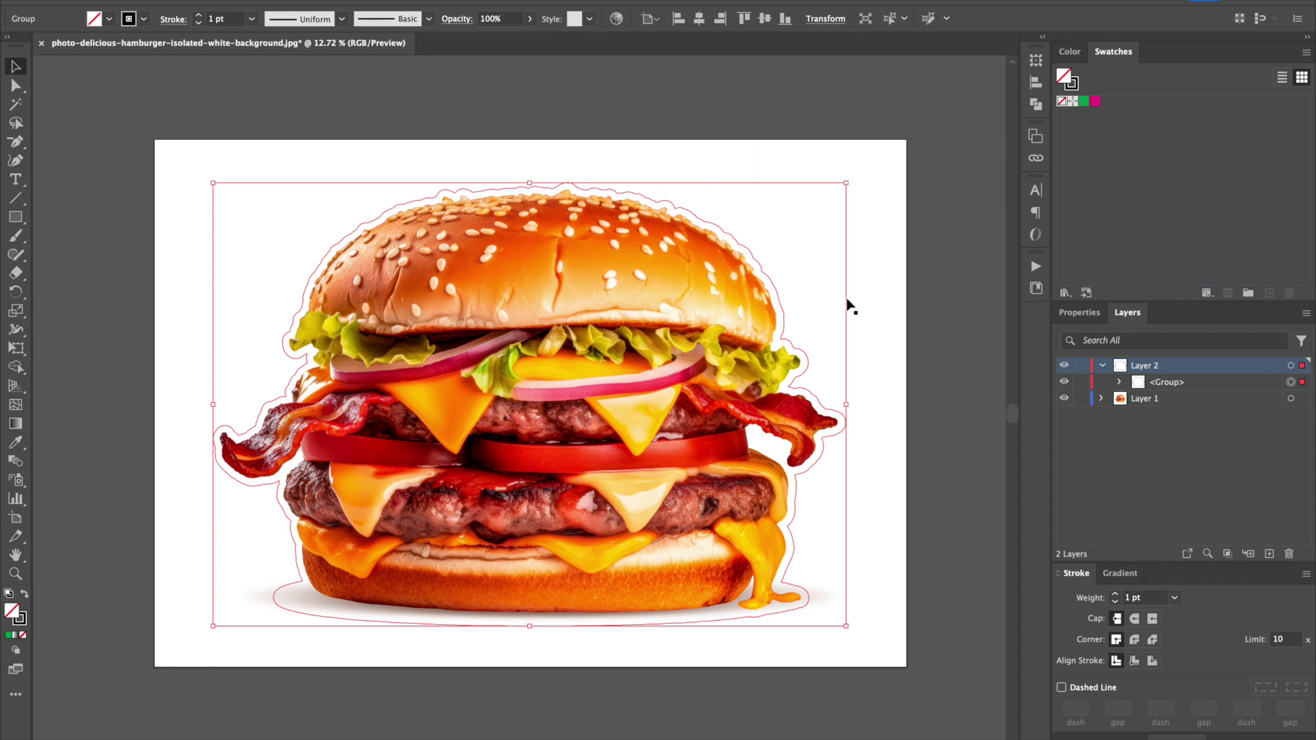
Step: Rename the CMYK Magenta swatch as CutContour and set its color type to Spot Color
click(877, 518)
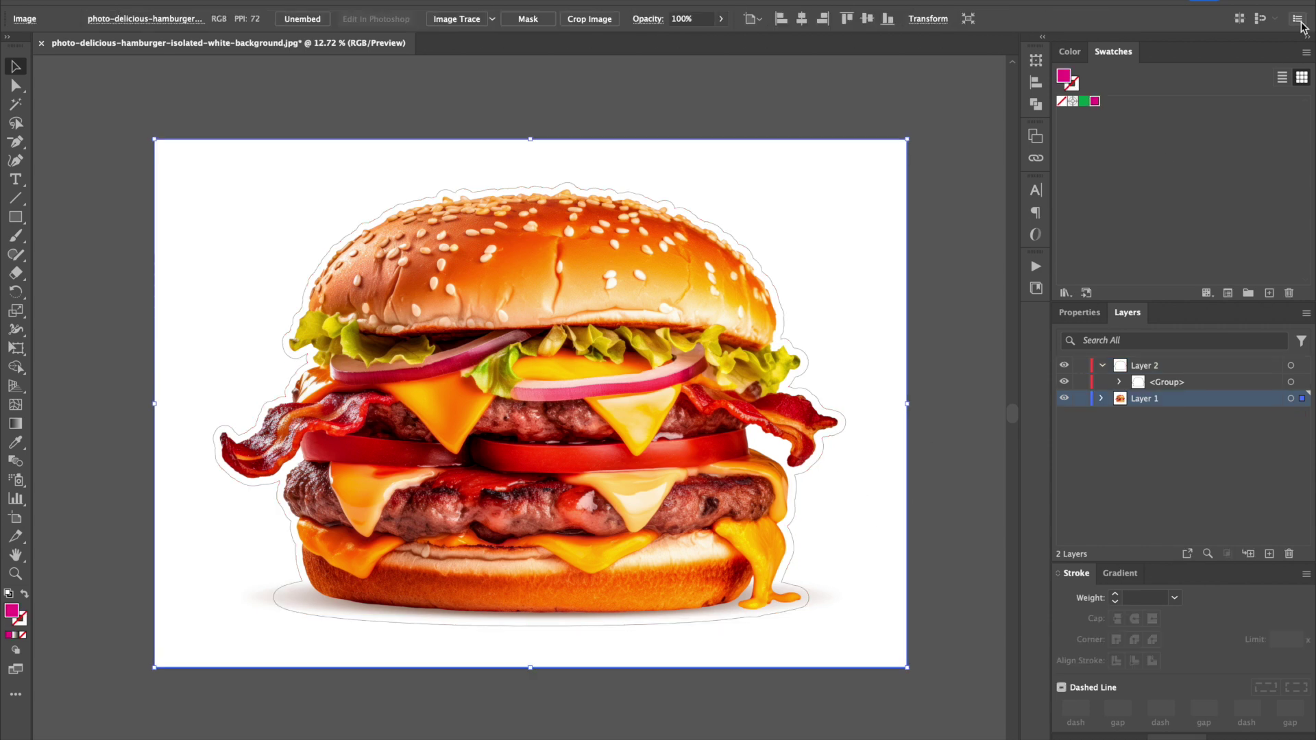
double_click(1095, 101)
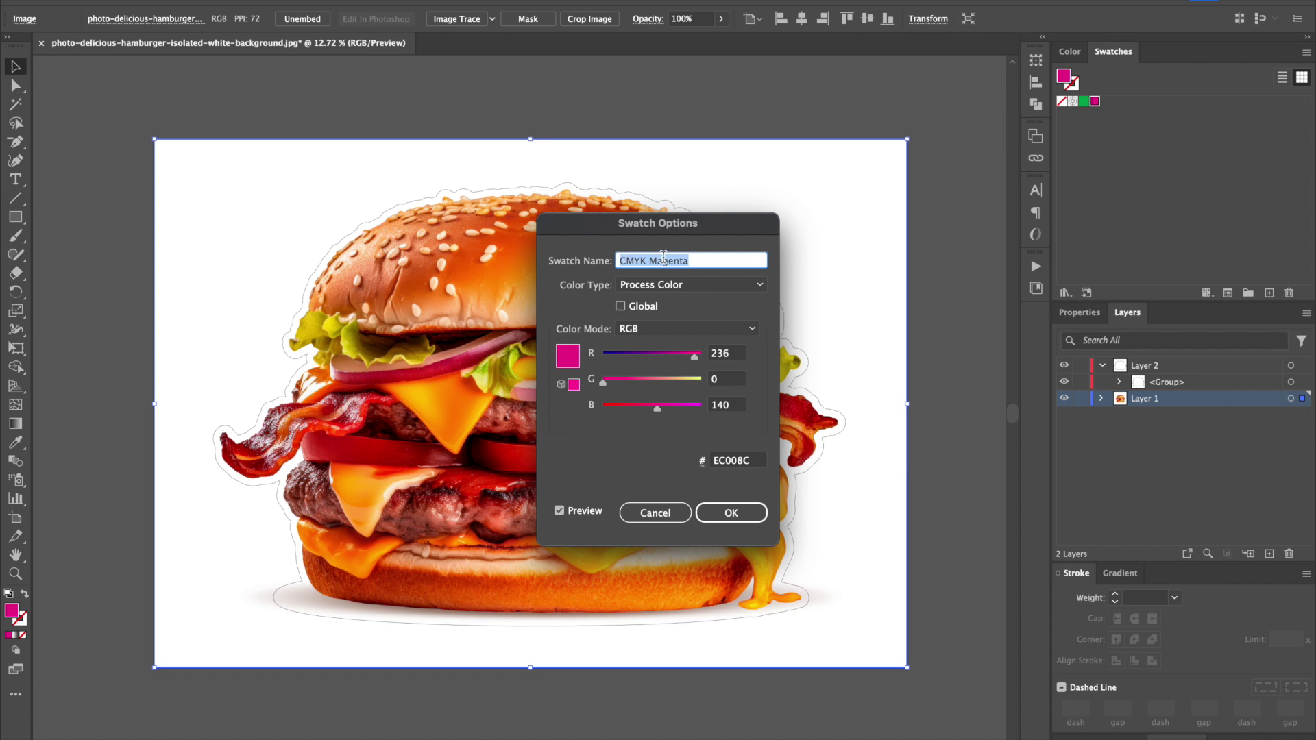
text(P)
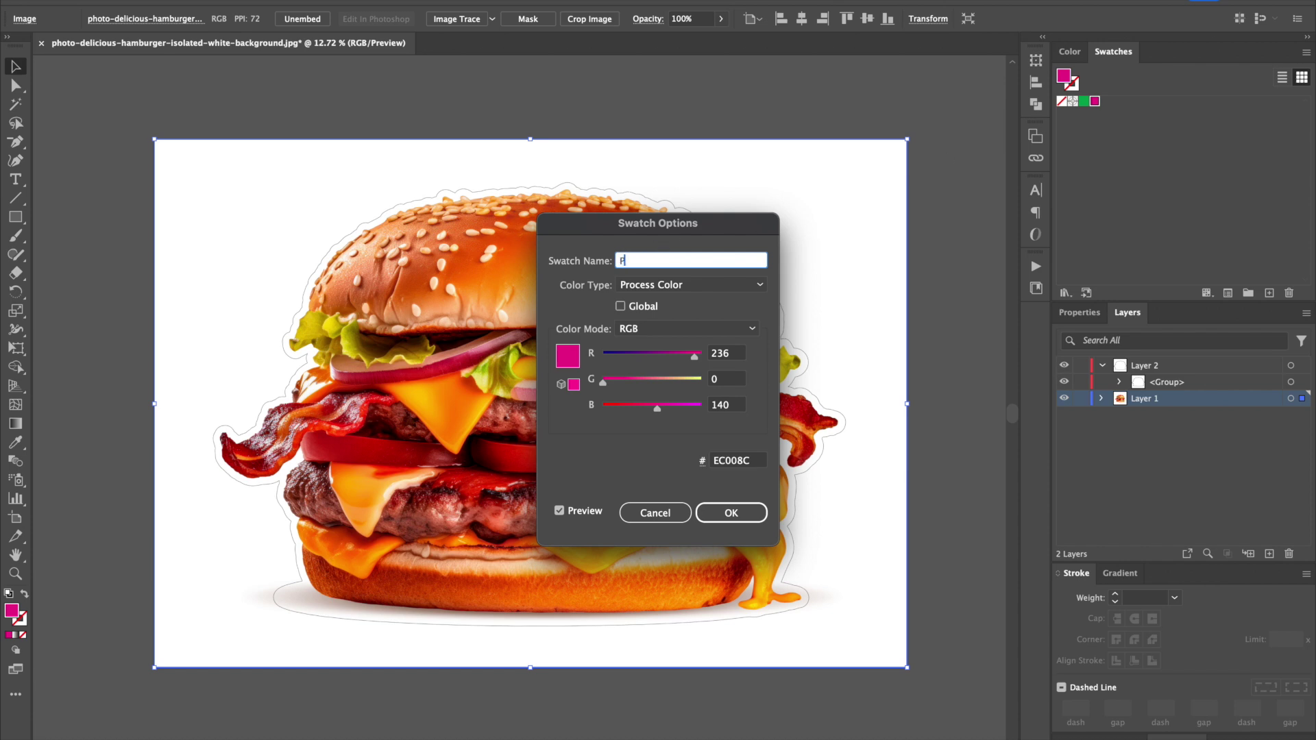
text(erfCutC)
key(BackSpace)
key(BackSpace)
key(BackSpace)
key(BackSpace)
key(BackSpace)
key(BackSpace)
key(BackSpace)
key(BackSpace)
text(Cut)
key(BackSpace)
key(BackSpace)
text(u)
key(BackSpace)
text(utContour)
click(697, 287)
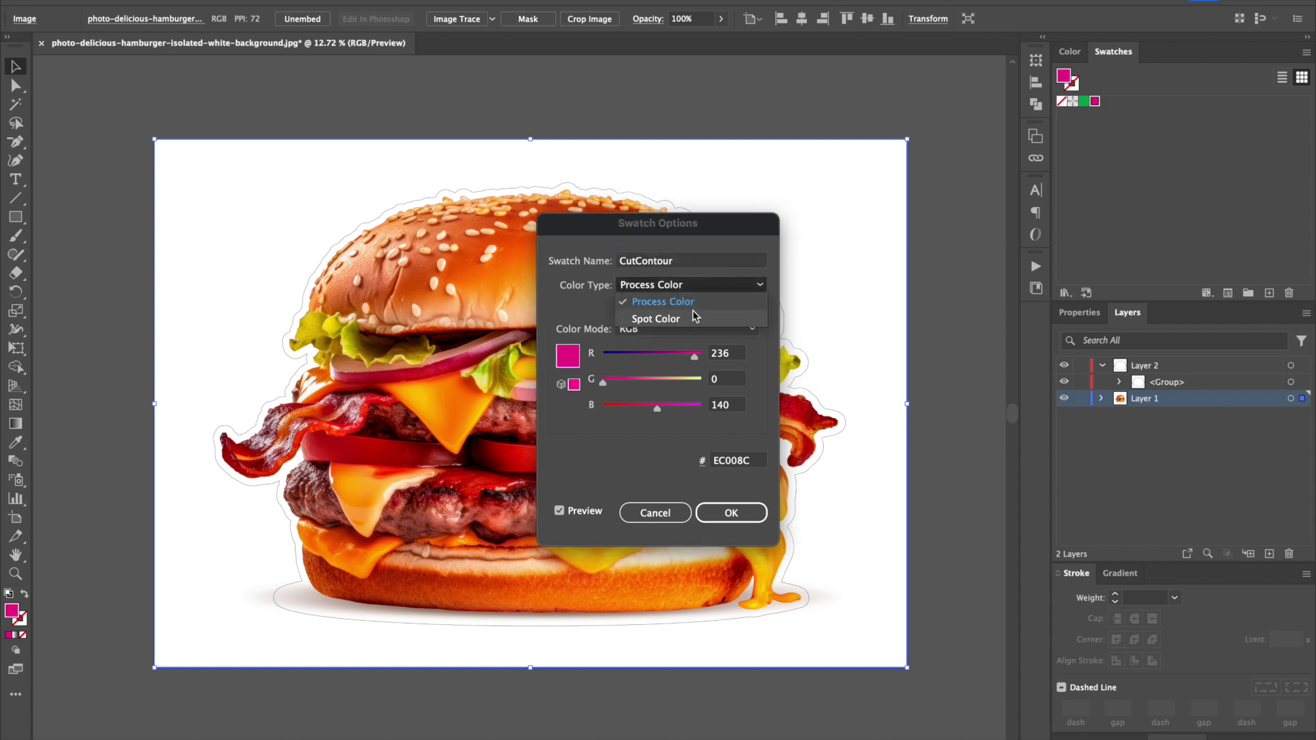
click(693, 317)
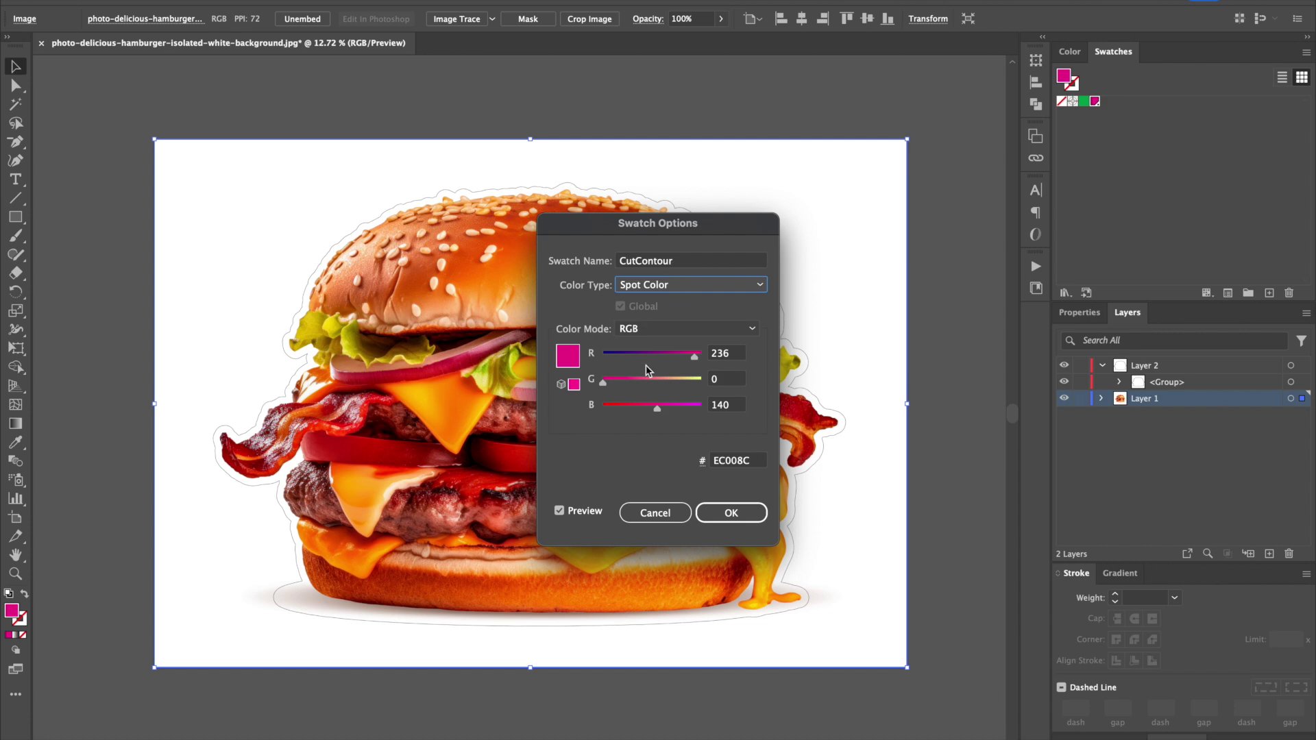
click(737, 514)
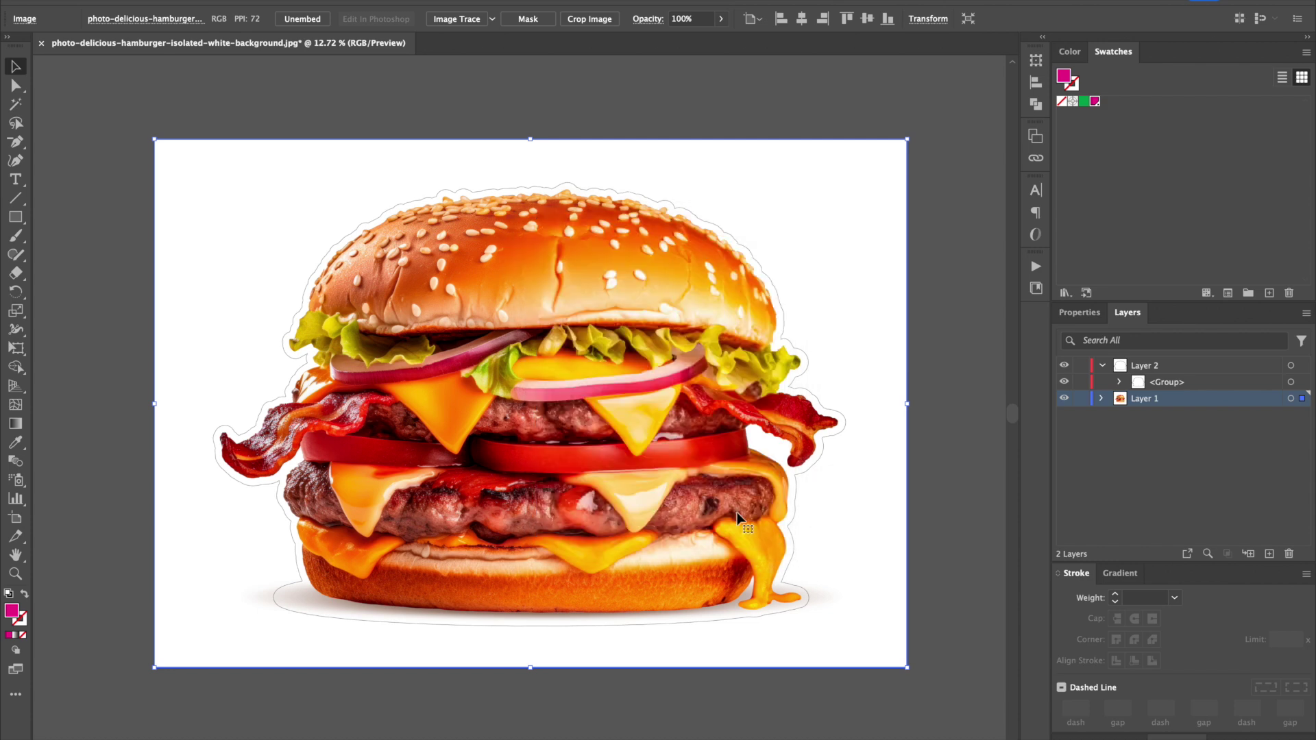
Step: Rename the CMYK Green swatch as PerfCutContour and set its color type to Spot Color
click(1084, 103)
double_click(1084, 103)
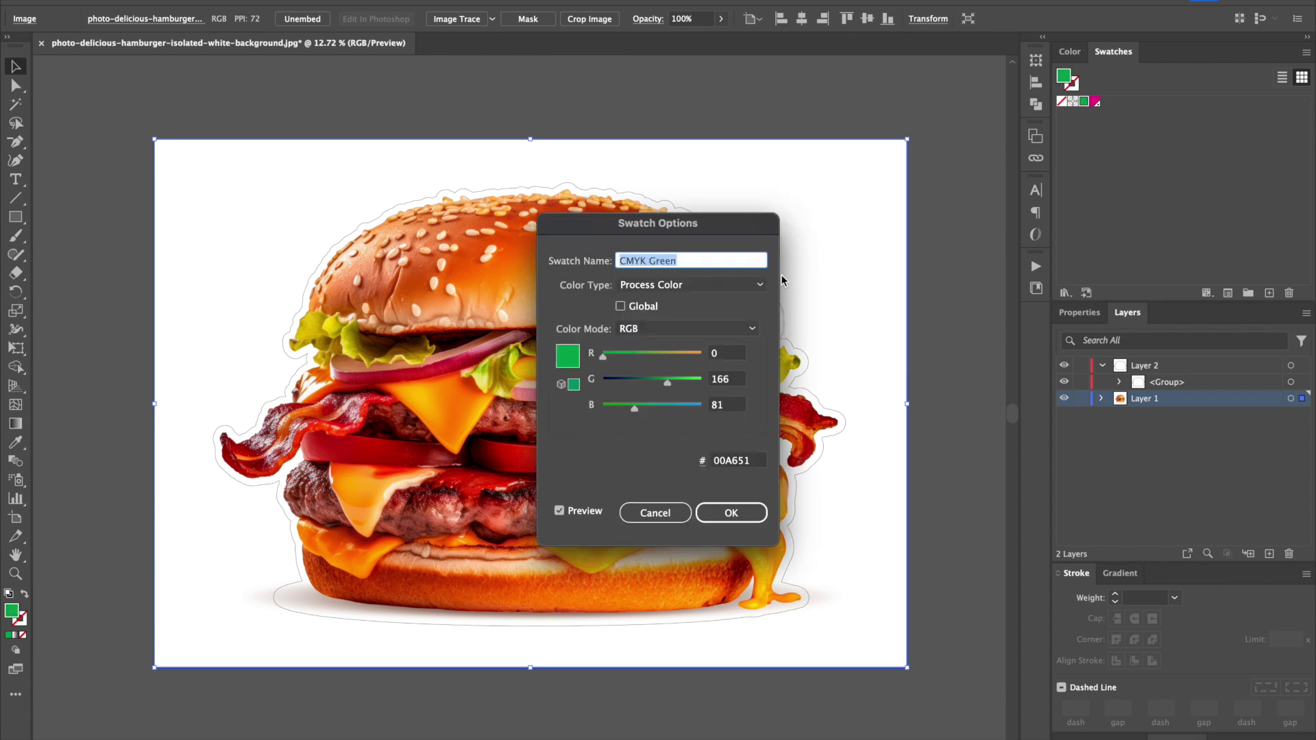
text(Perf)
text(CutContour)
click(709, 285)
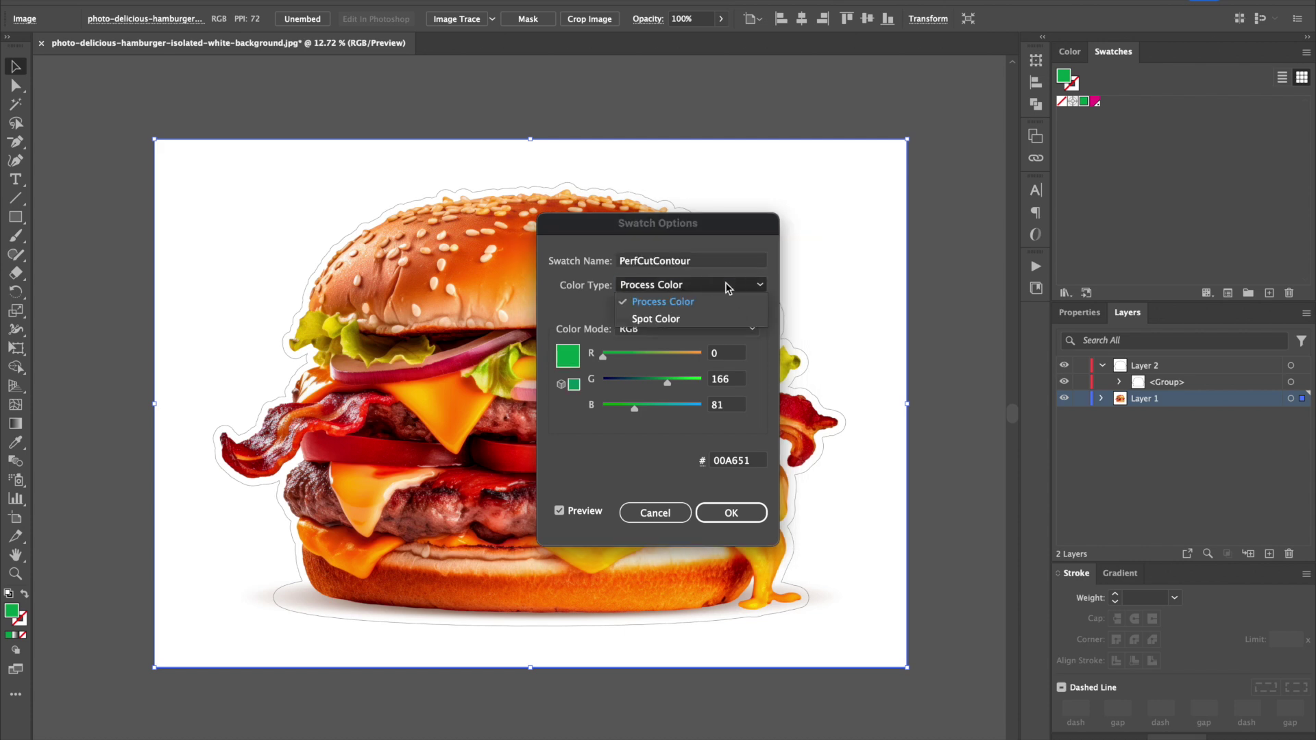
click(703, 316)
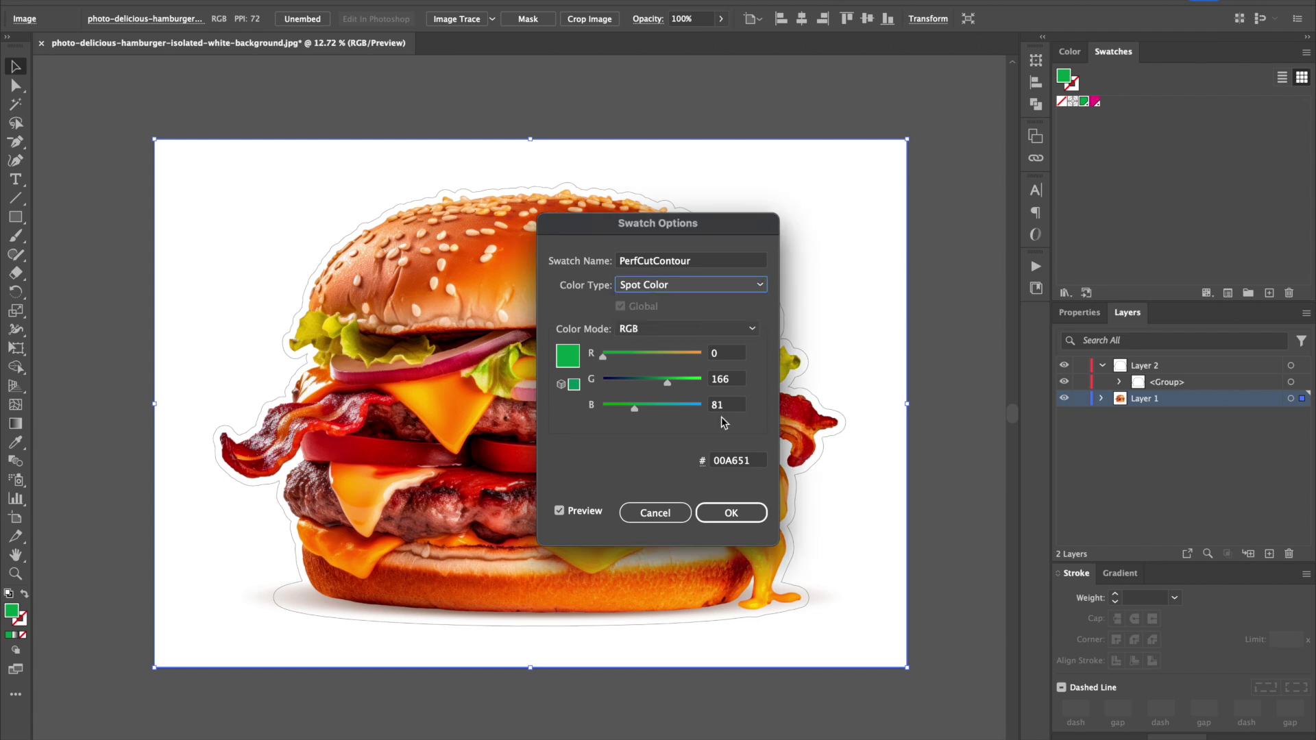
click(731, 513)
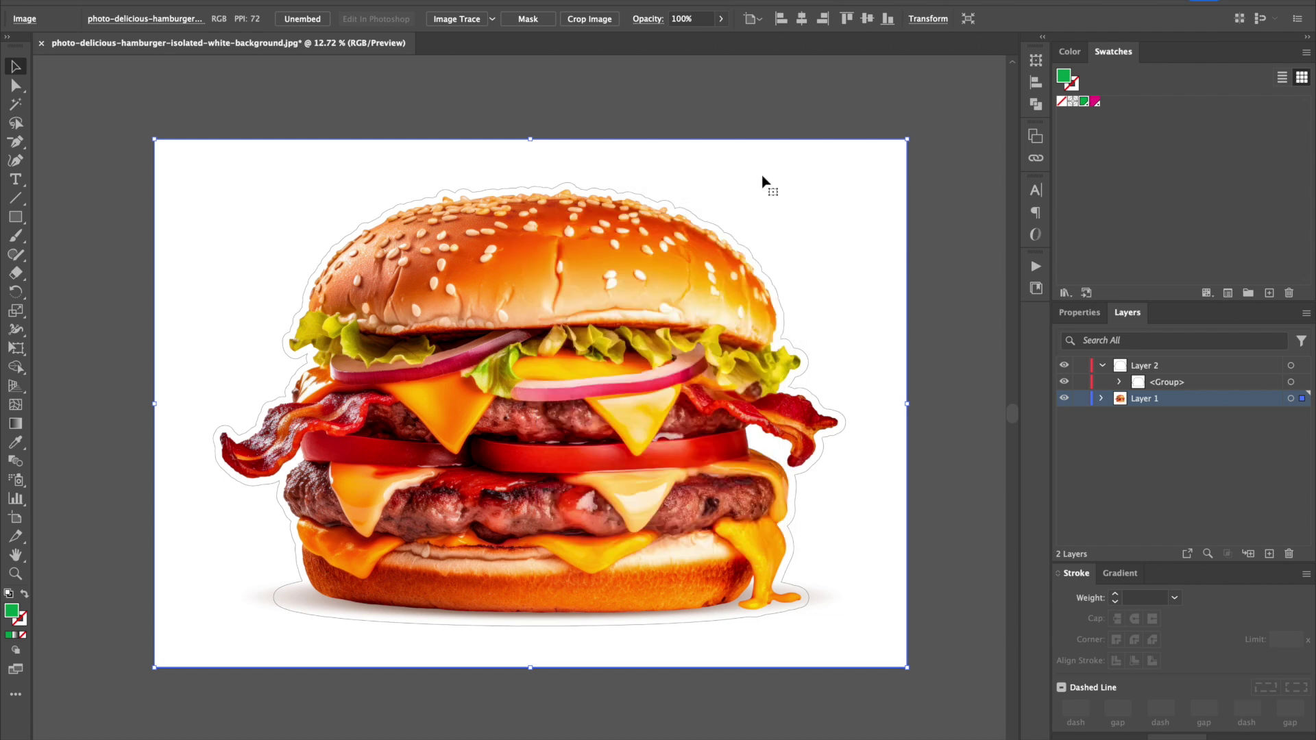
Step: Apply the magenta CutContour spot swatch to the stroke of the offset burger outline and check the line up close
click(58, 134)
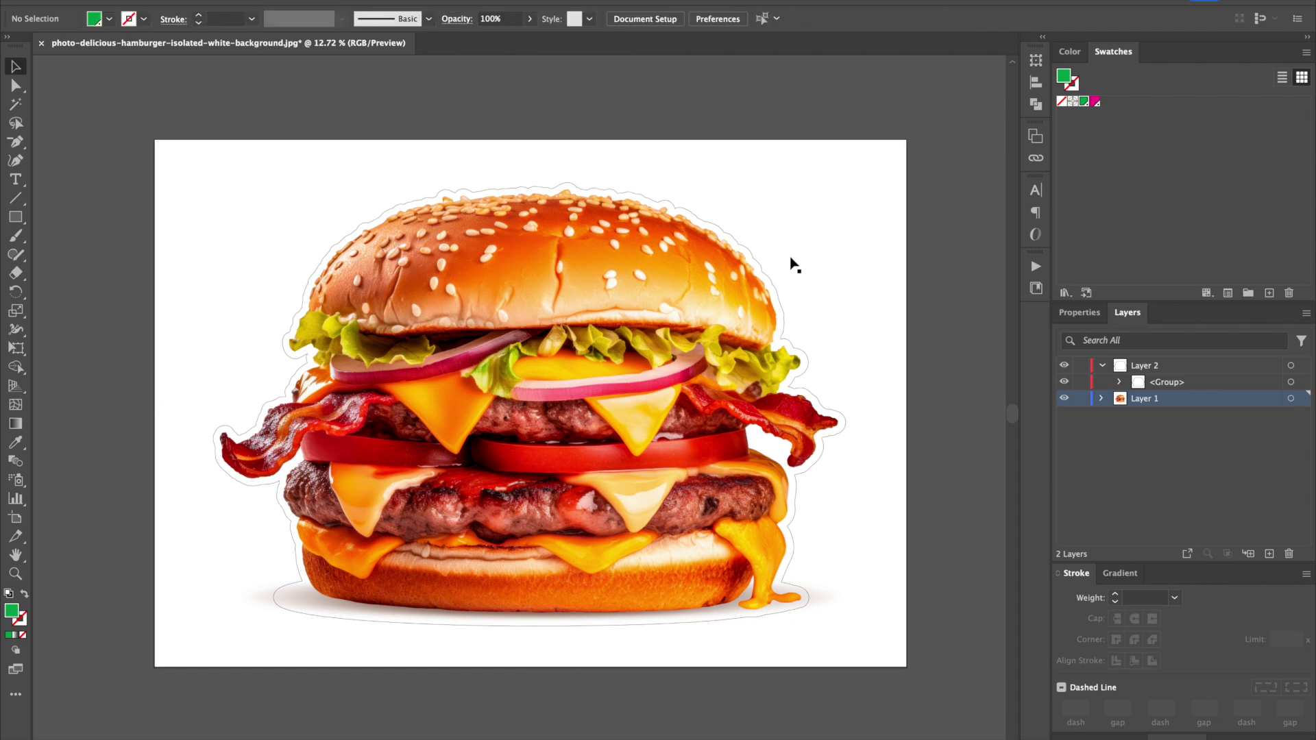
click(783, 312)
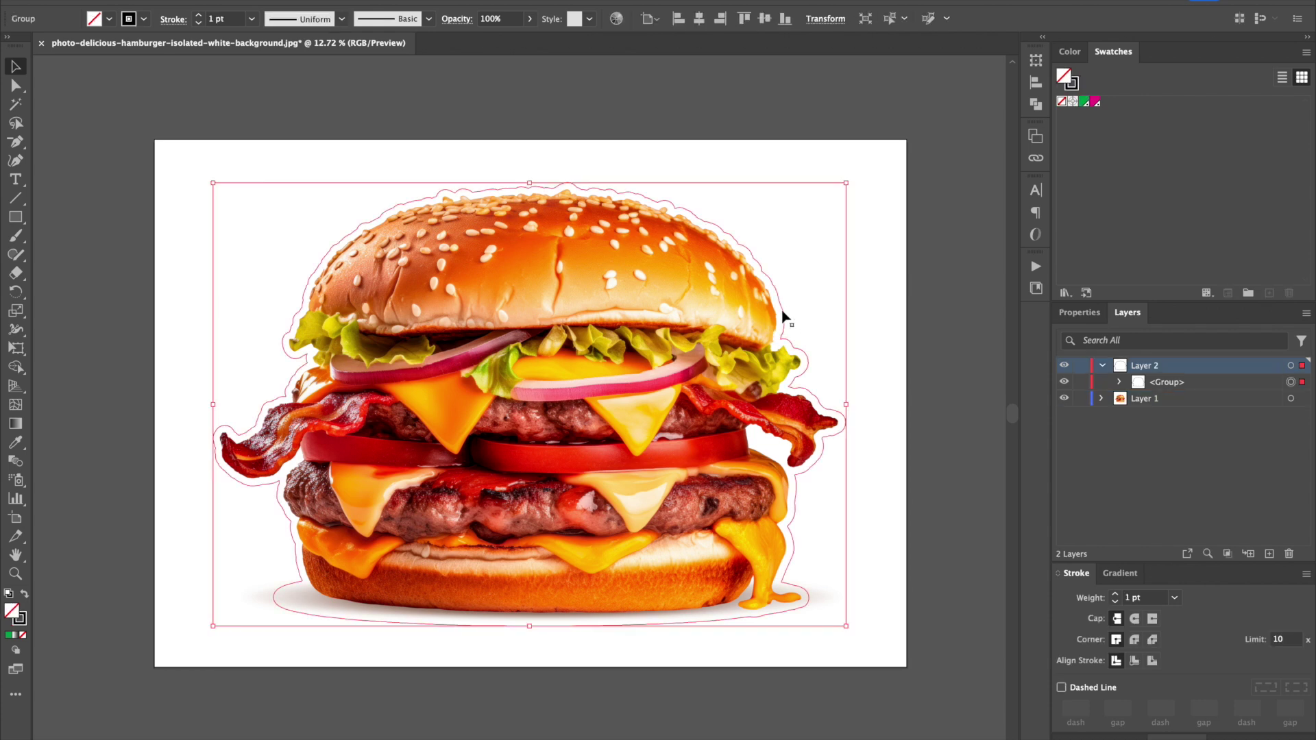
click(23, 618)
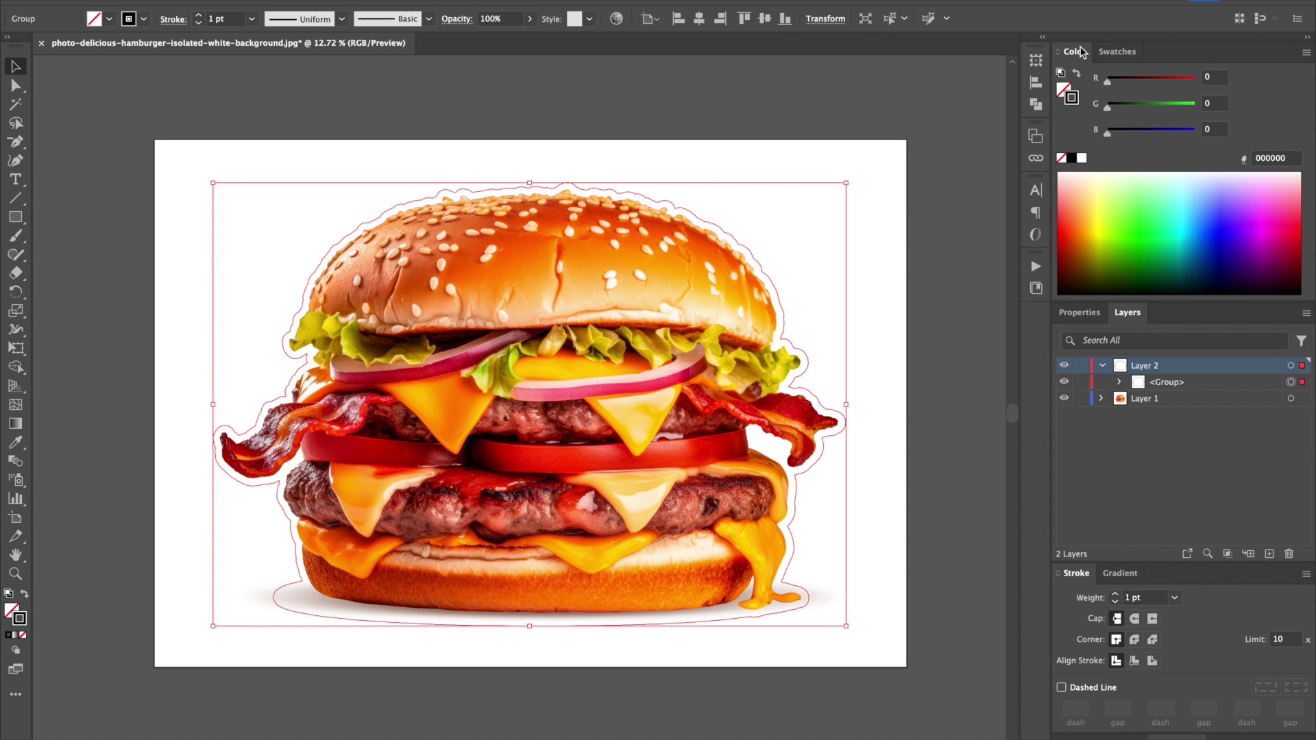
click(1123, 53)
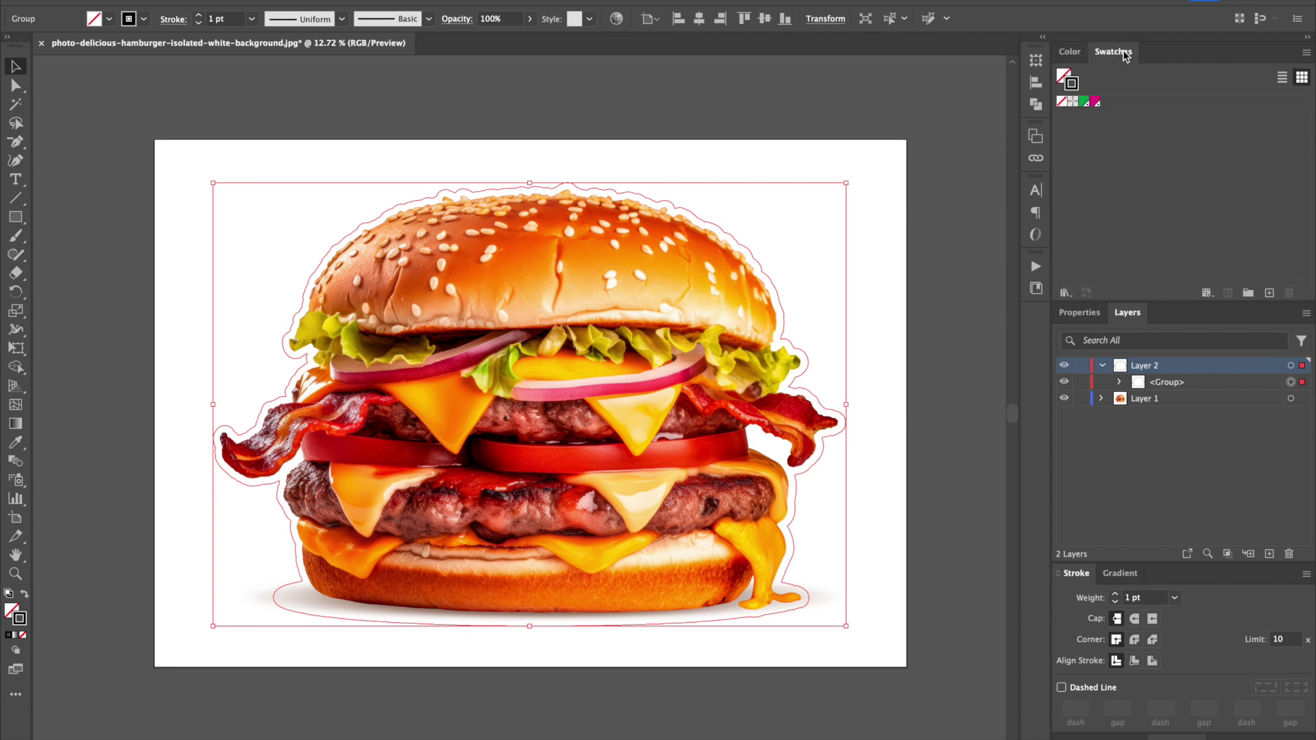
click(1095, 103)
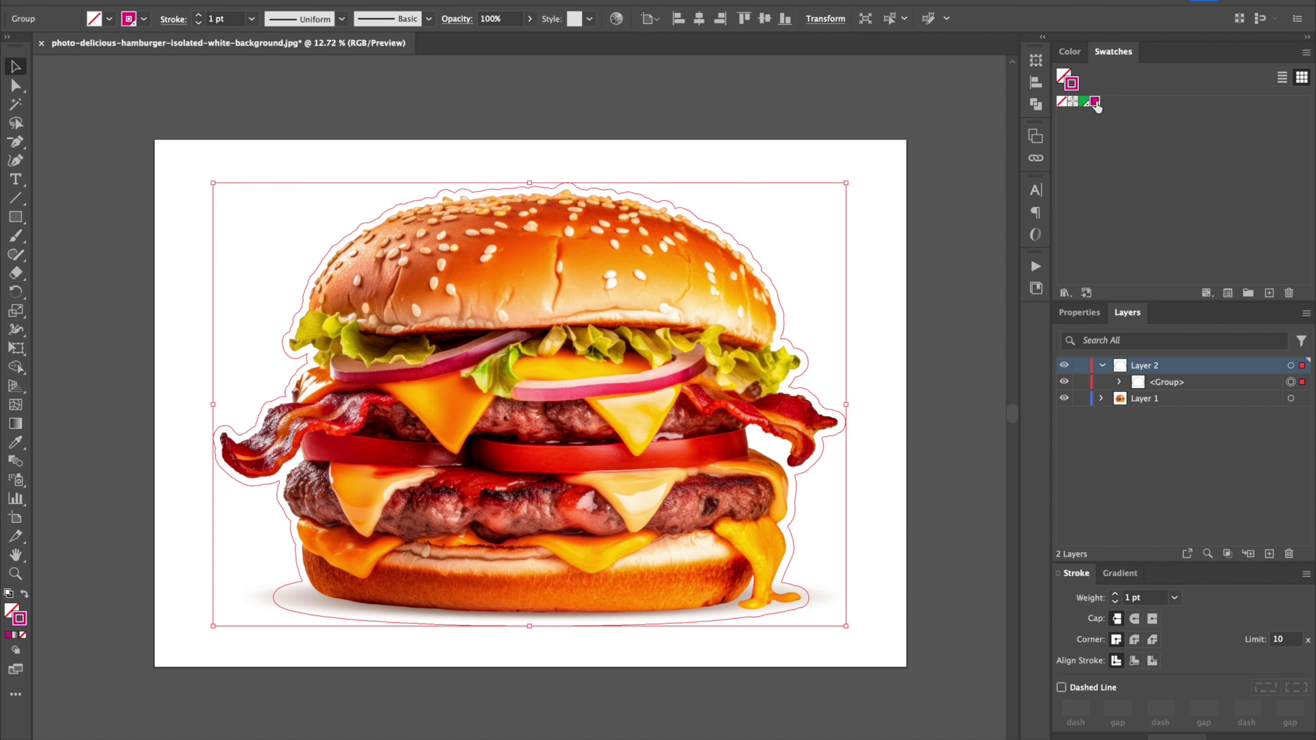
click(888, 344)
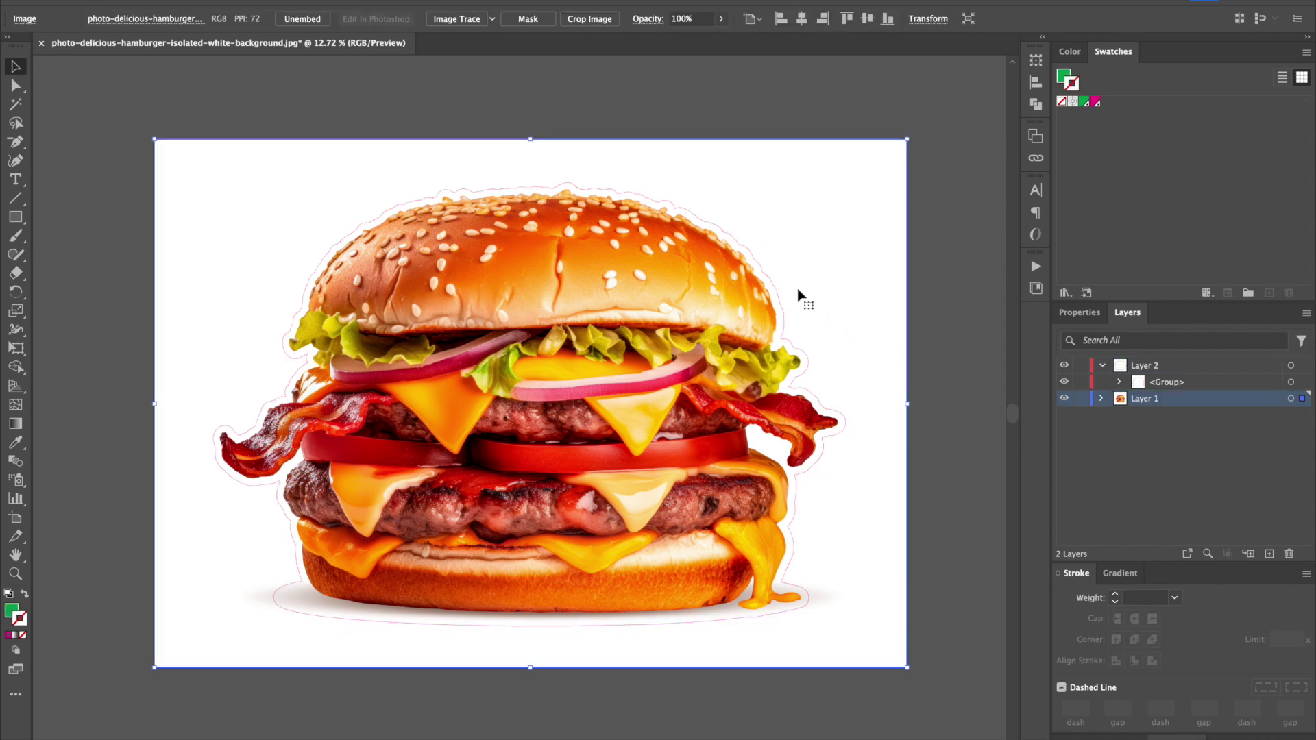
scroll(784, 291, up, 10)
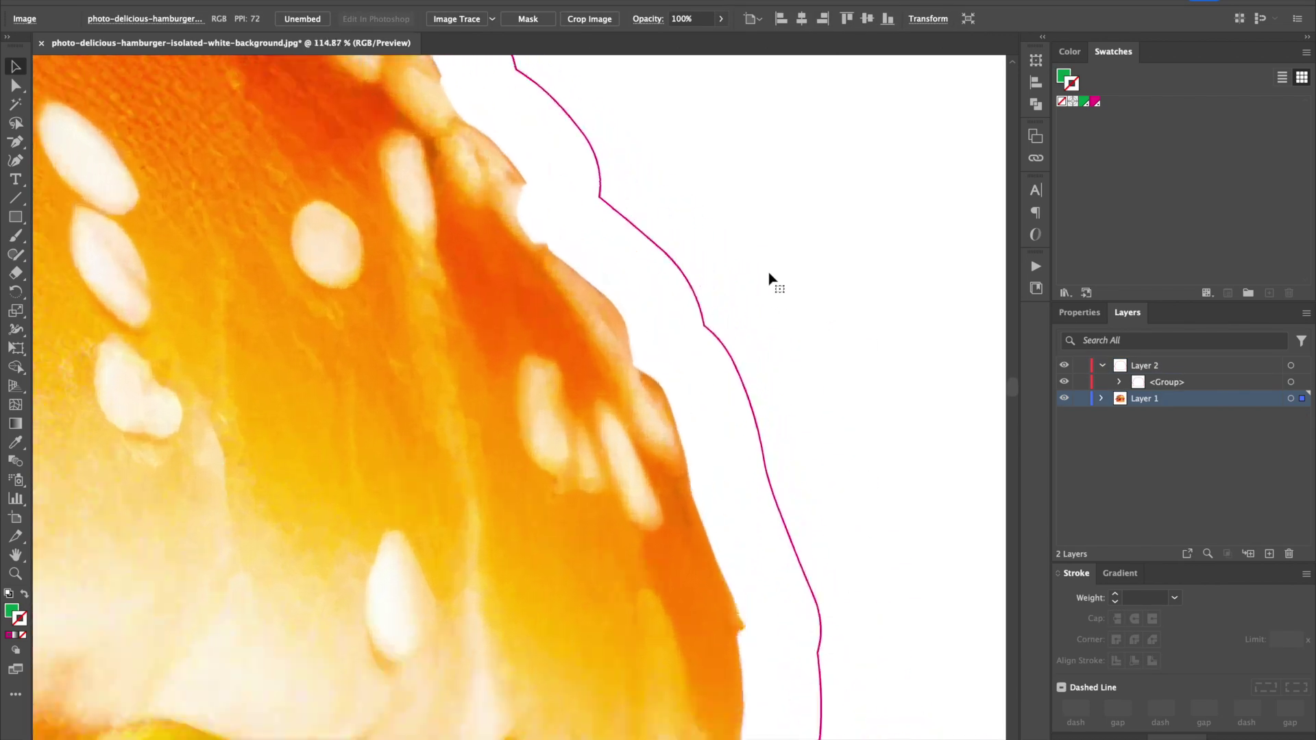
click(717, 350)
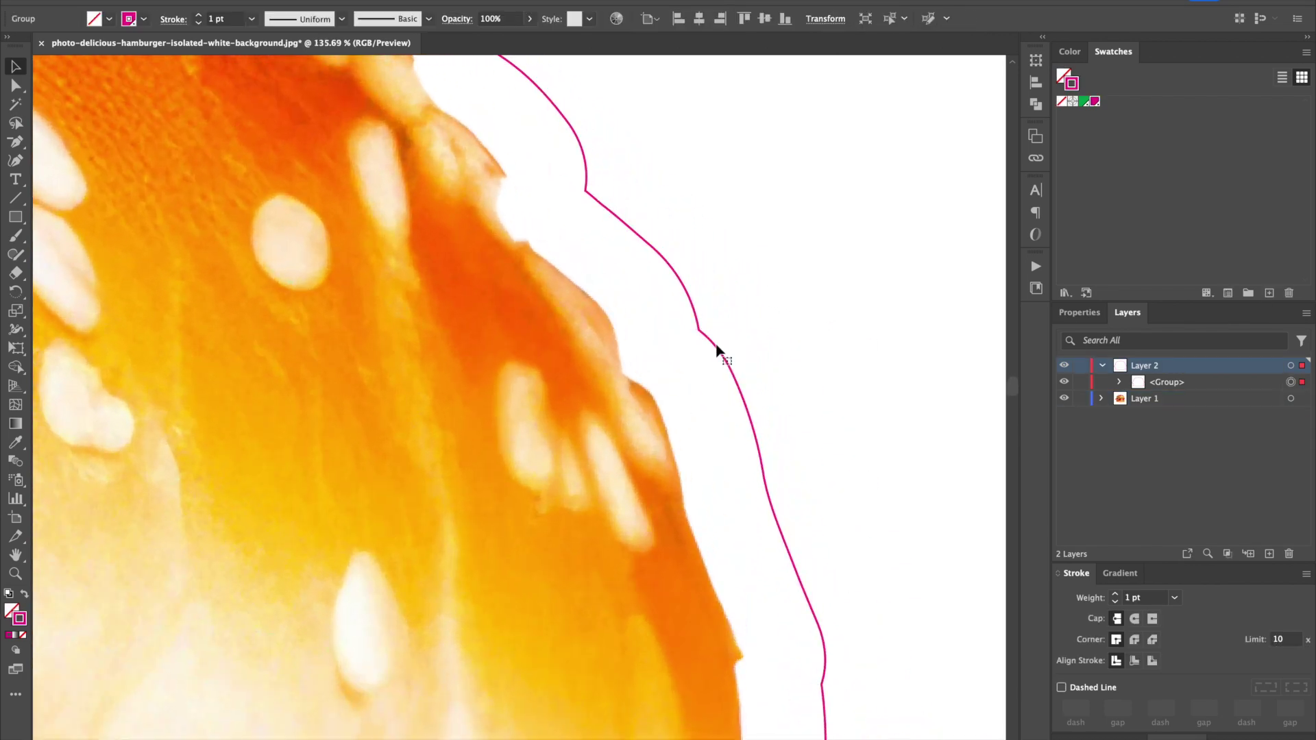
scroll(716, 348, down, 10)
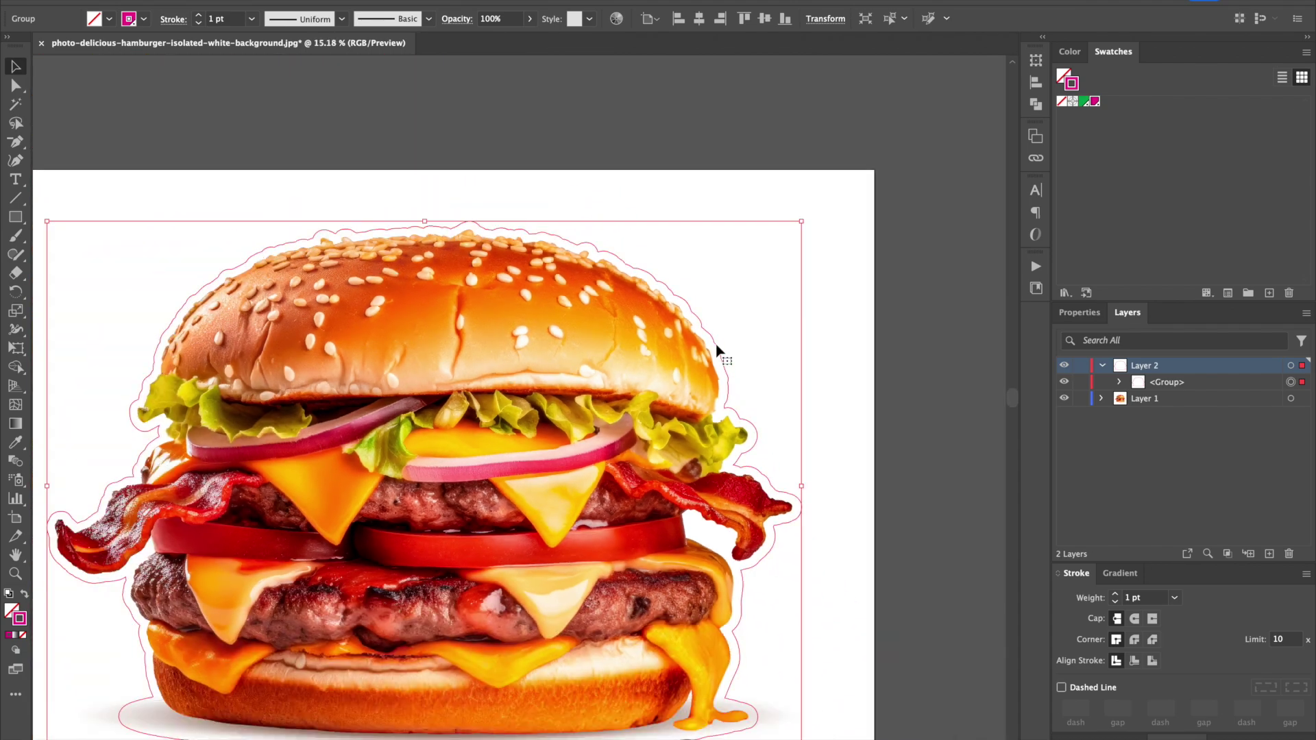
scroll(717, 350, down, 2)
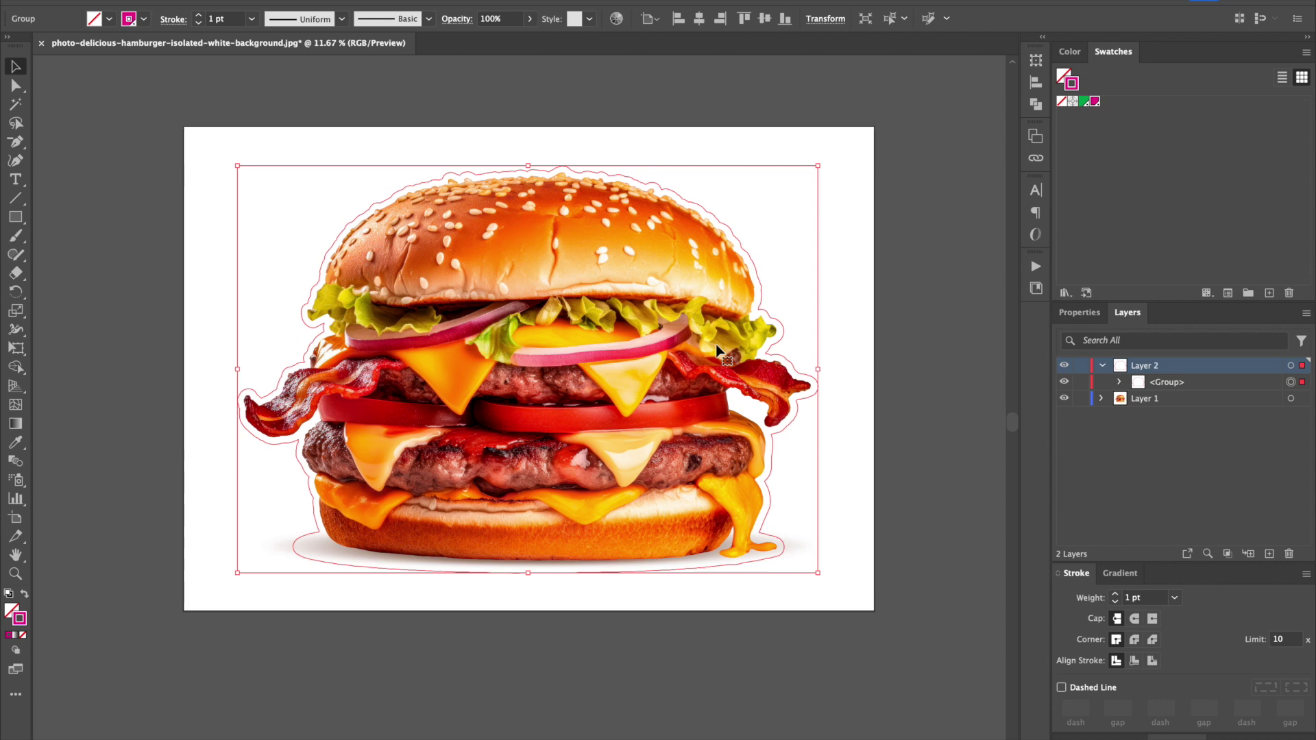
Step: Offset the magenta burger outline outward by 40 pt with round joins and stroke the new outer path with the green PerfCutContour swatch
click(470, 593)
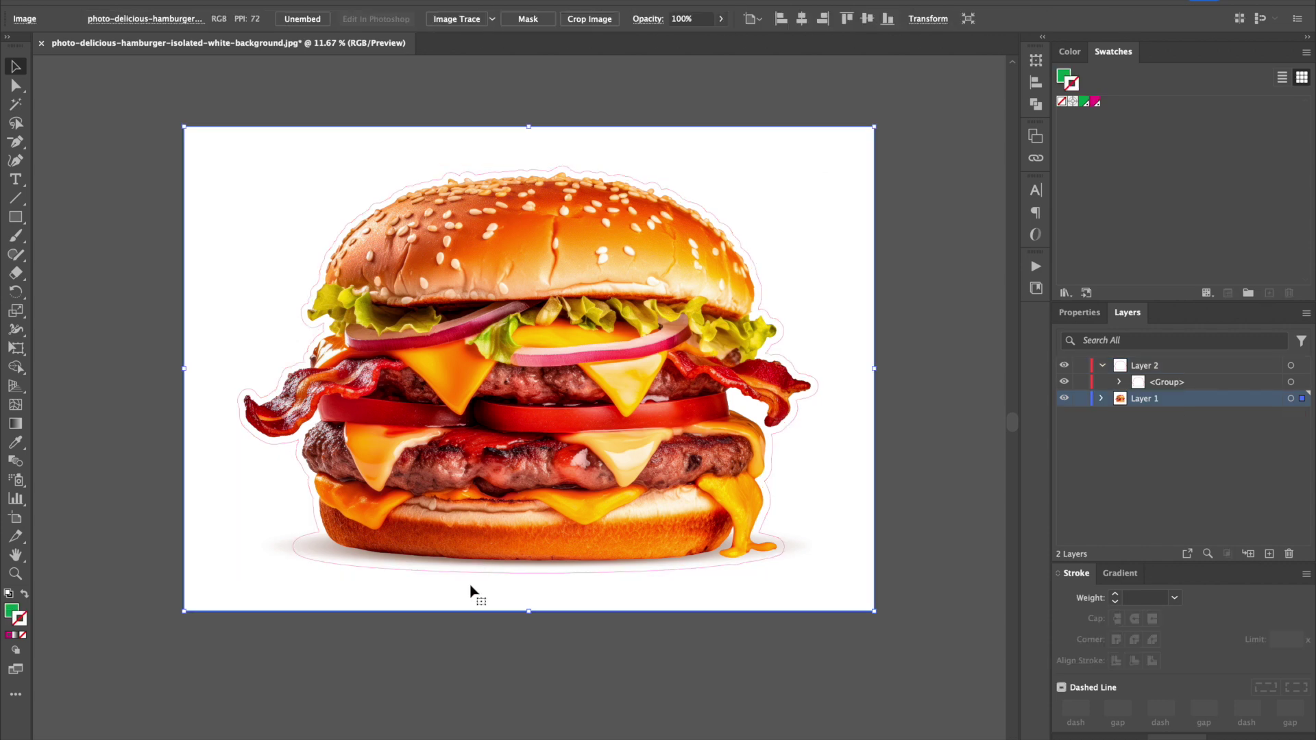
click(427, 579)
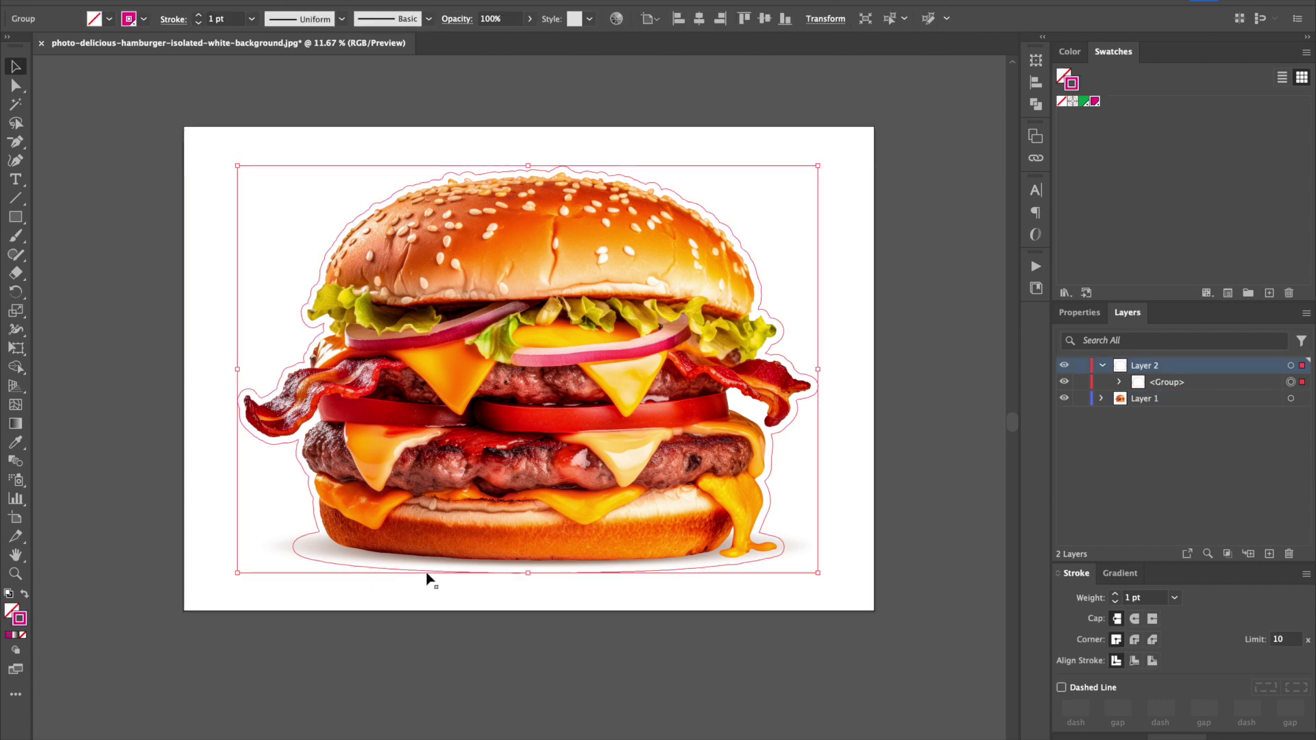
click(206, 1)
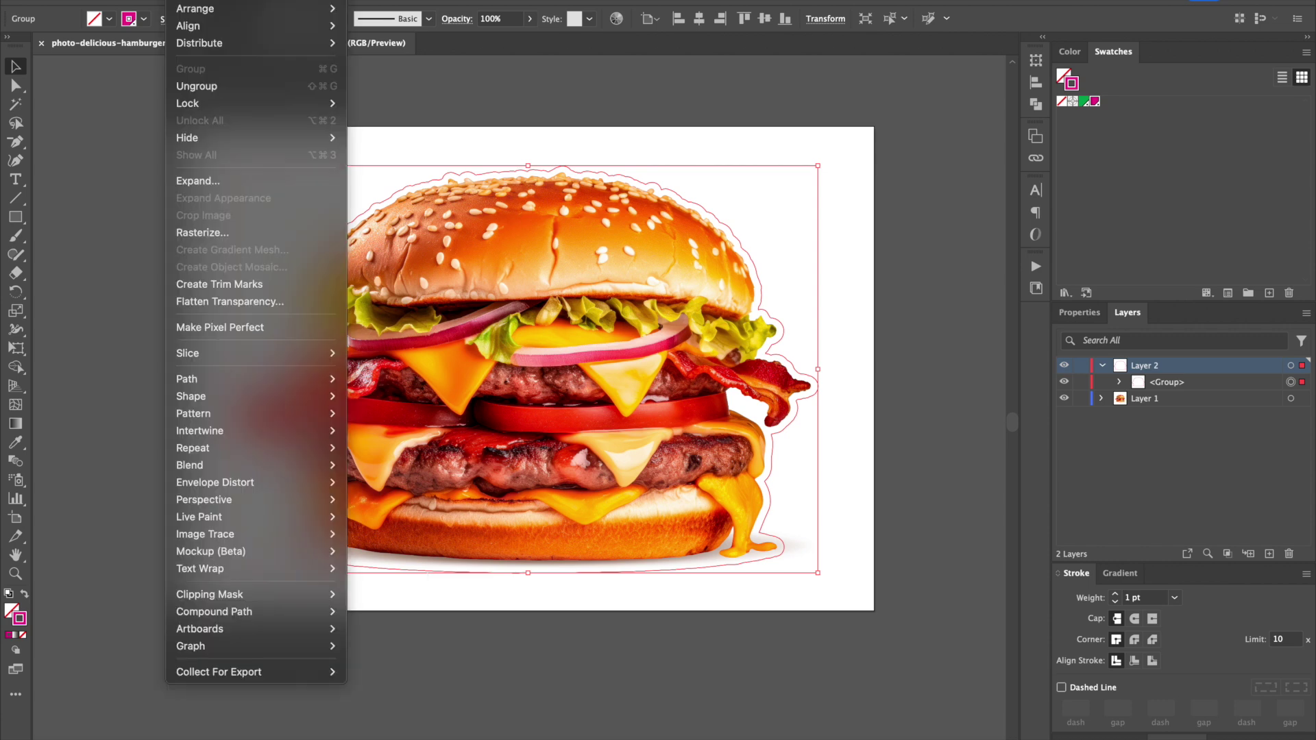
mouse_move(236, 382)
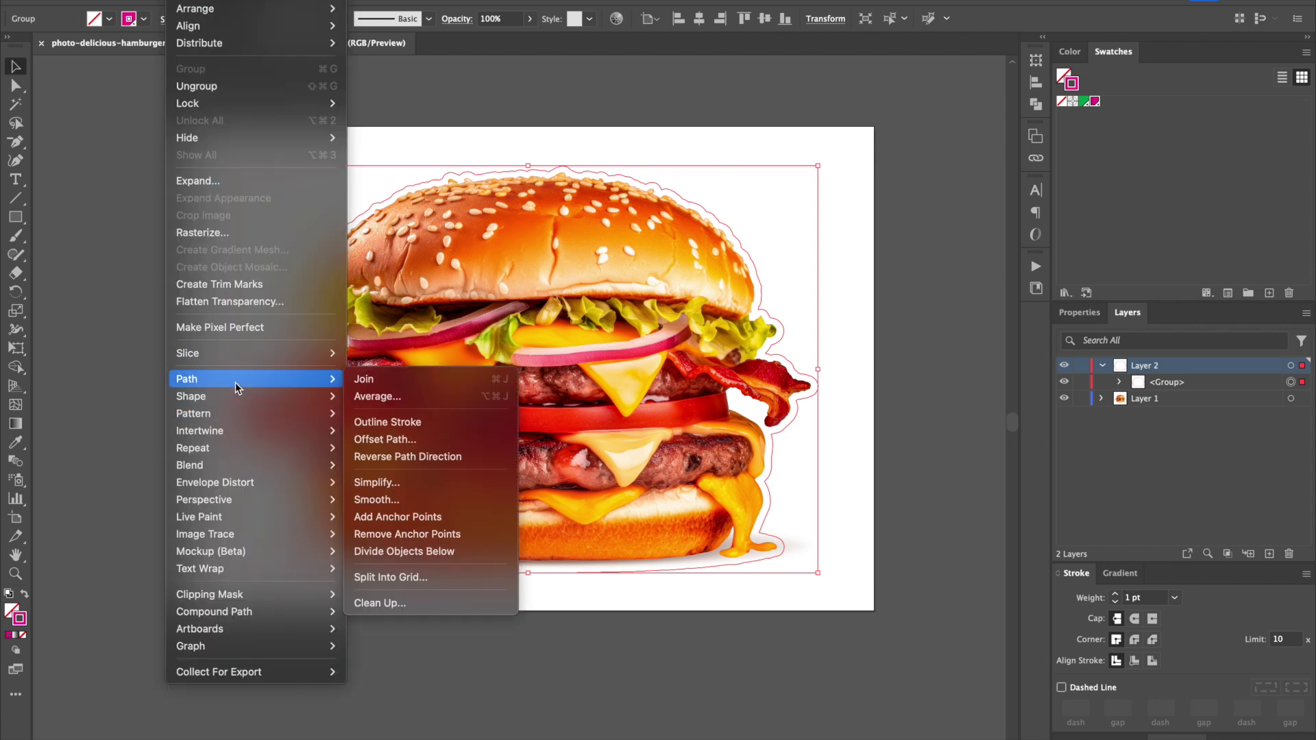
click(411, 439)
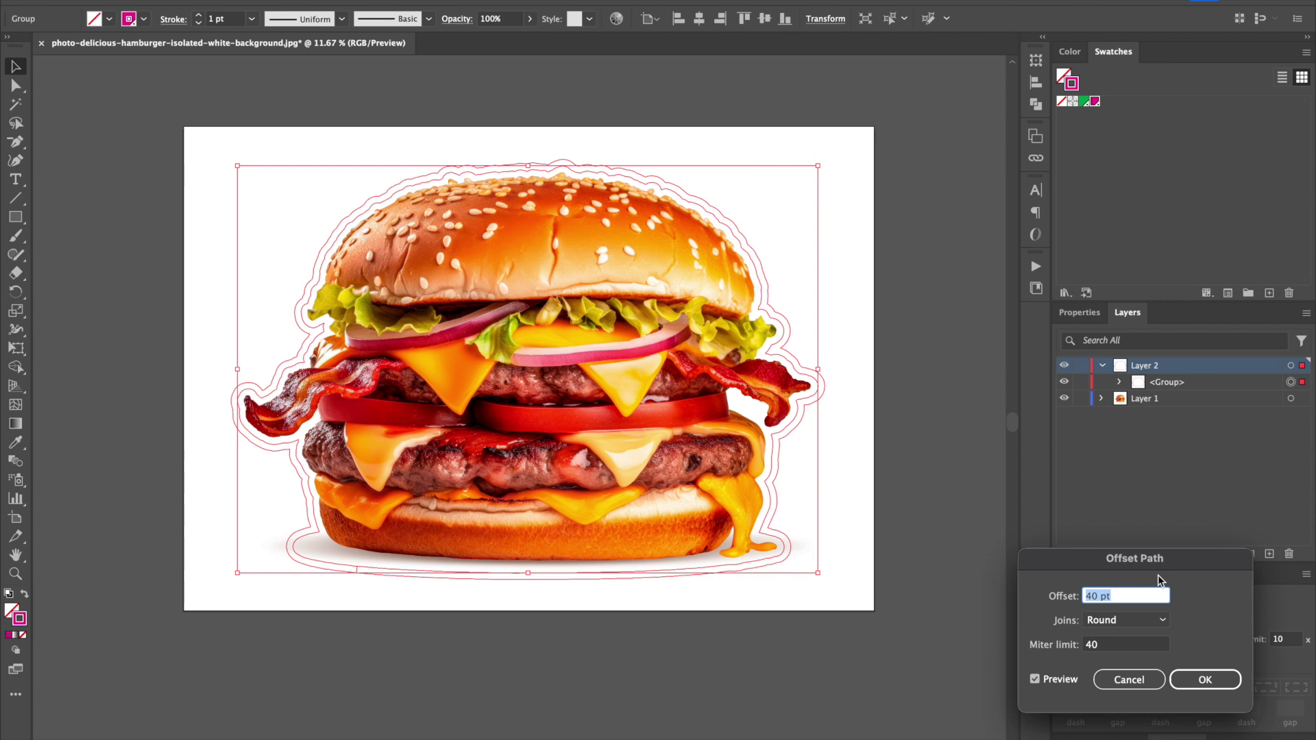
click(1214, 680)
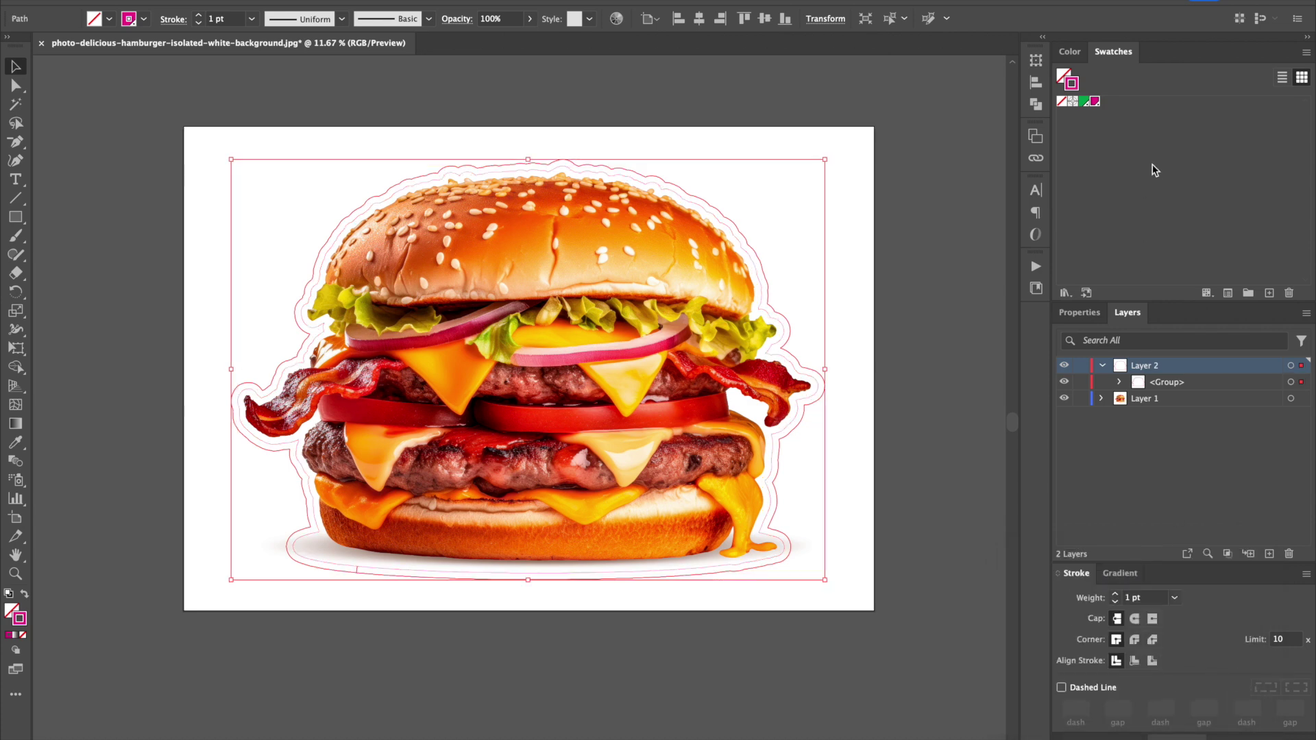
click(1083, 102)
click(806, 284)
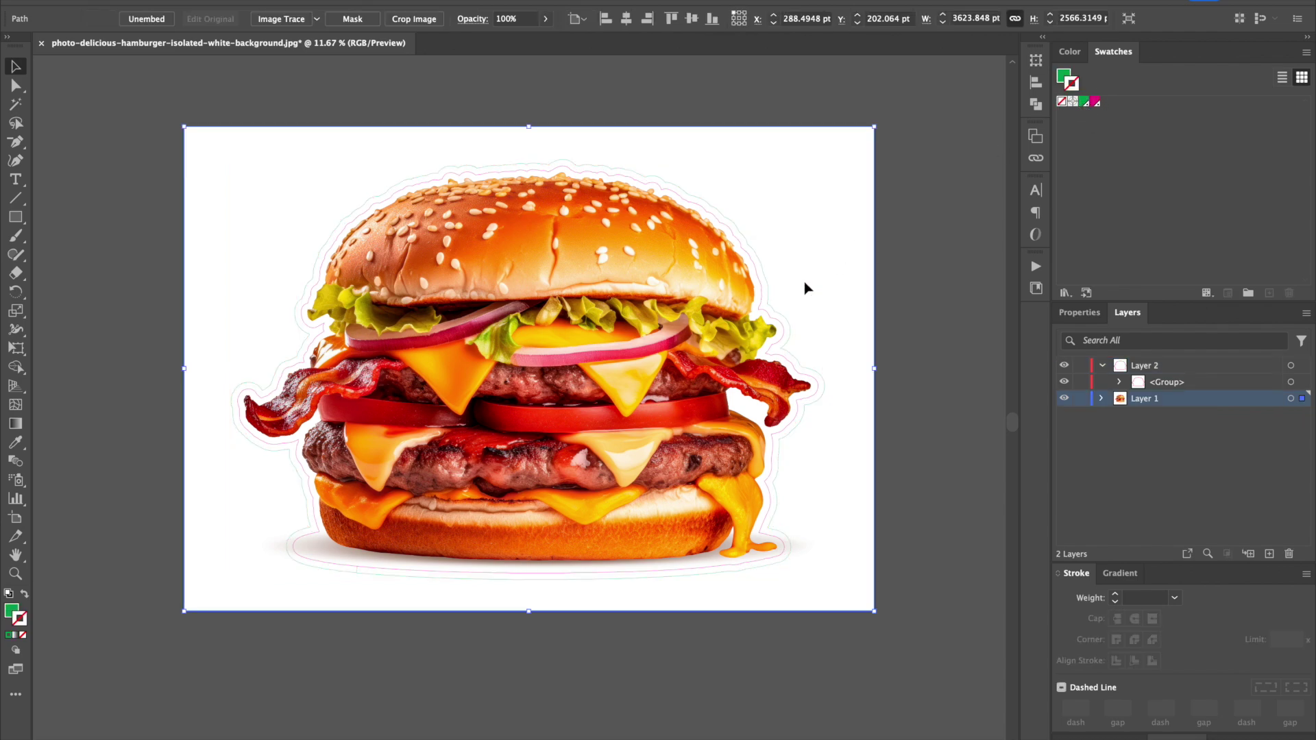
Step: Examine the spacing and shape of the magenta and green contours around the bun, lettuce and bacon
scroll(760, 267, up, 2)
scroll(761, 267, up, 4)
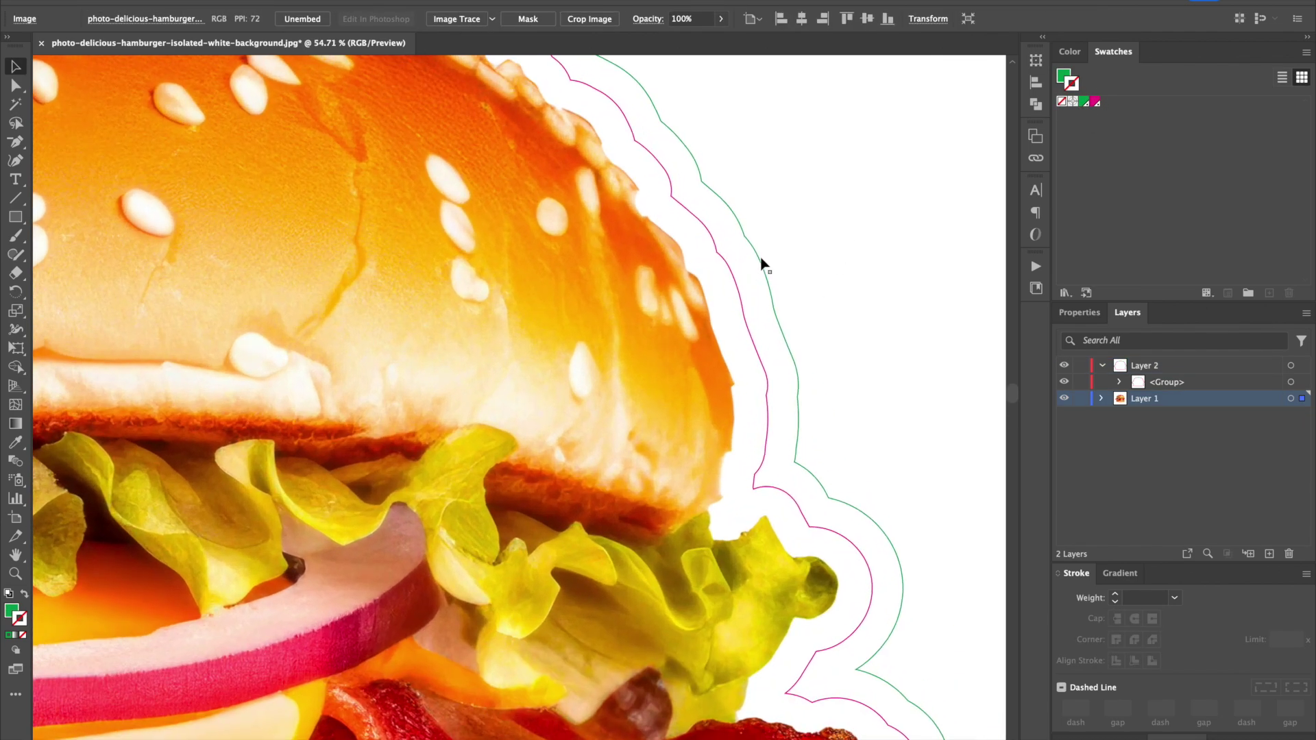
scroll(779, 368, down, 2)
scroll(778, 368, up, 3)
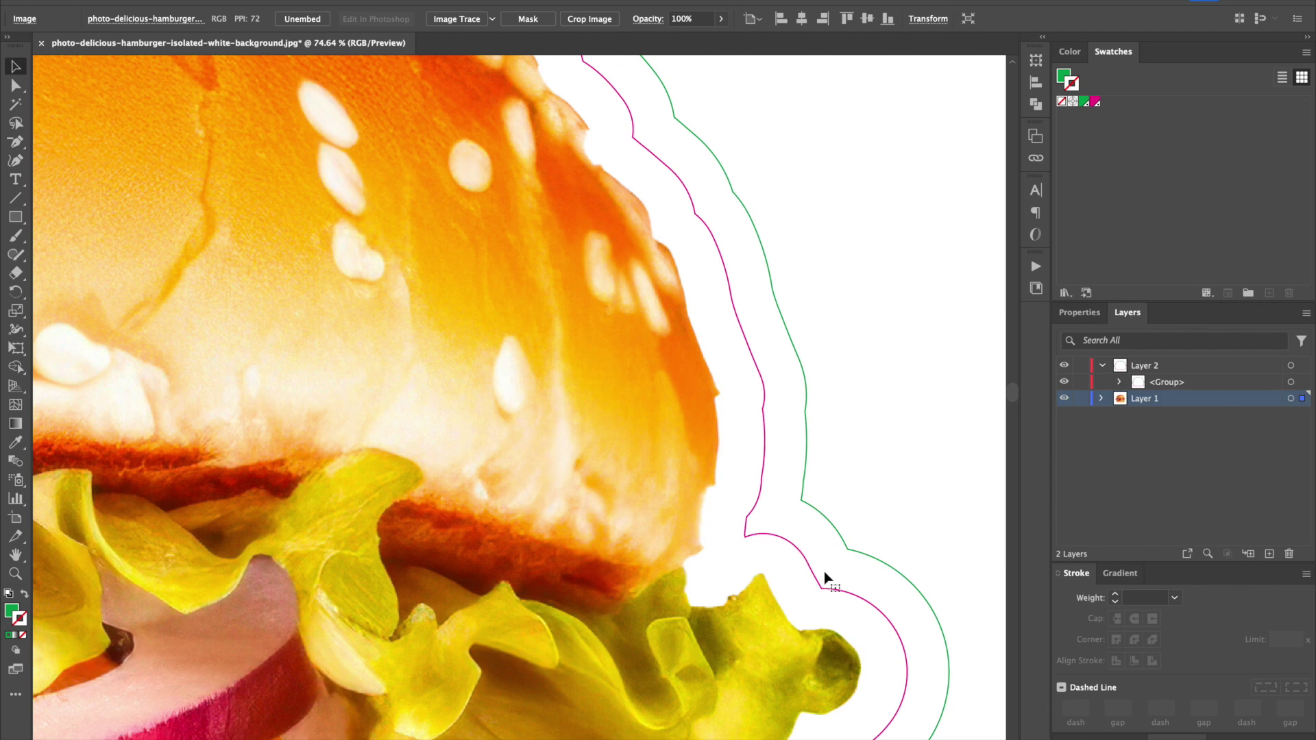
scroll(787, 462, down, 4)
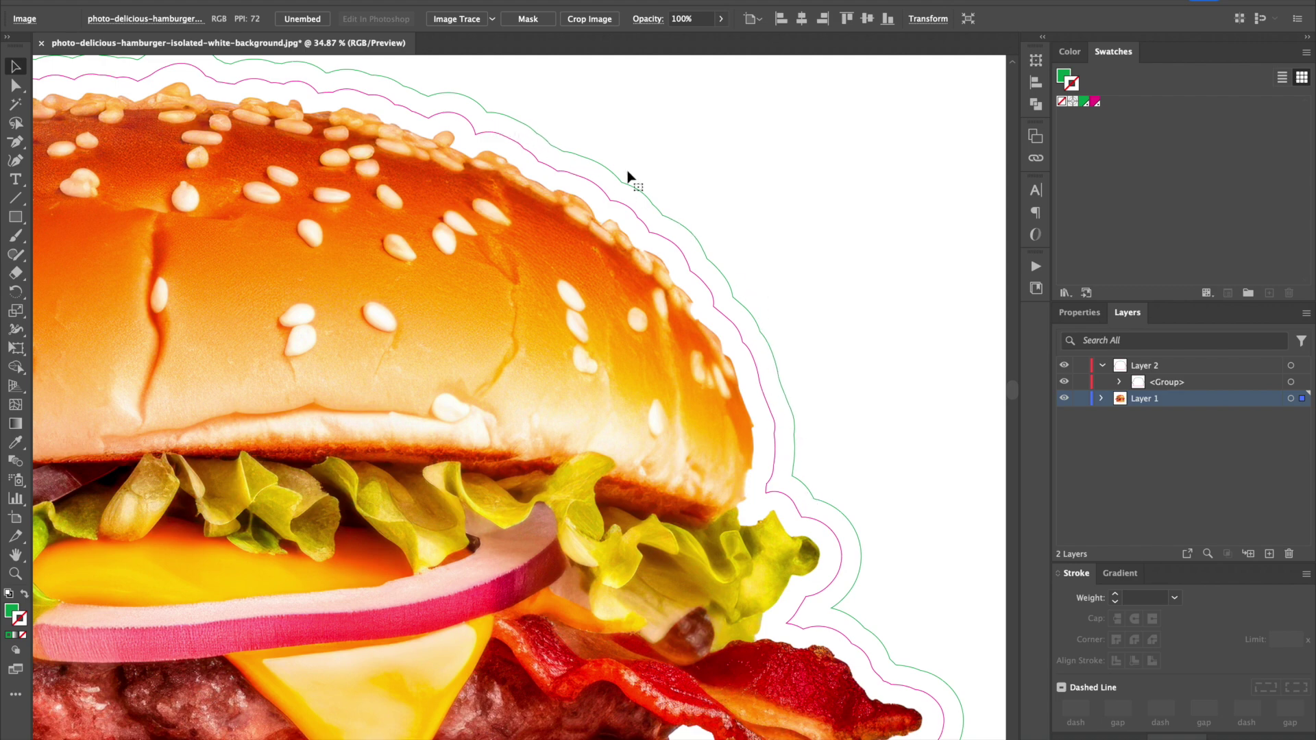
scroll(699, 232, down, 3)
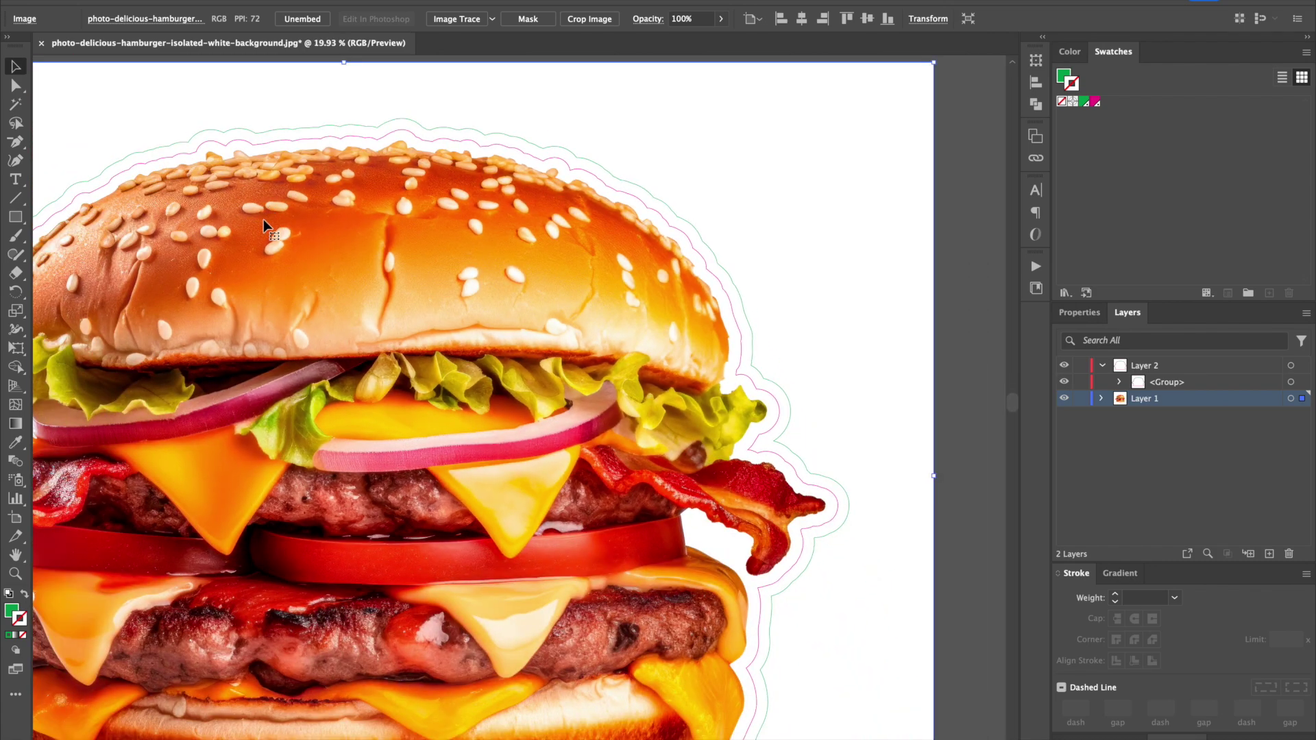
scroll(264, 226, up, 3)
scroll(264, 219, up, 3)
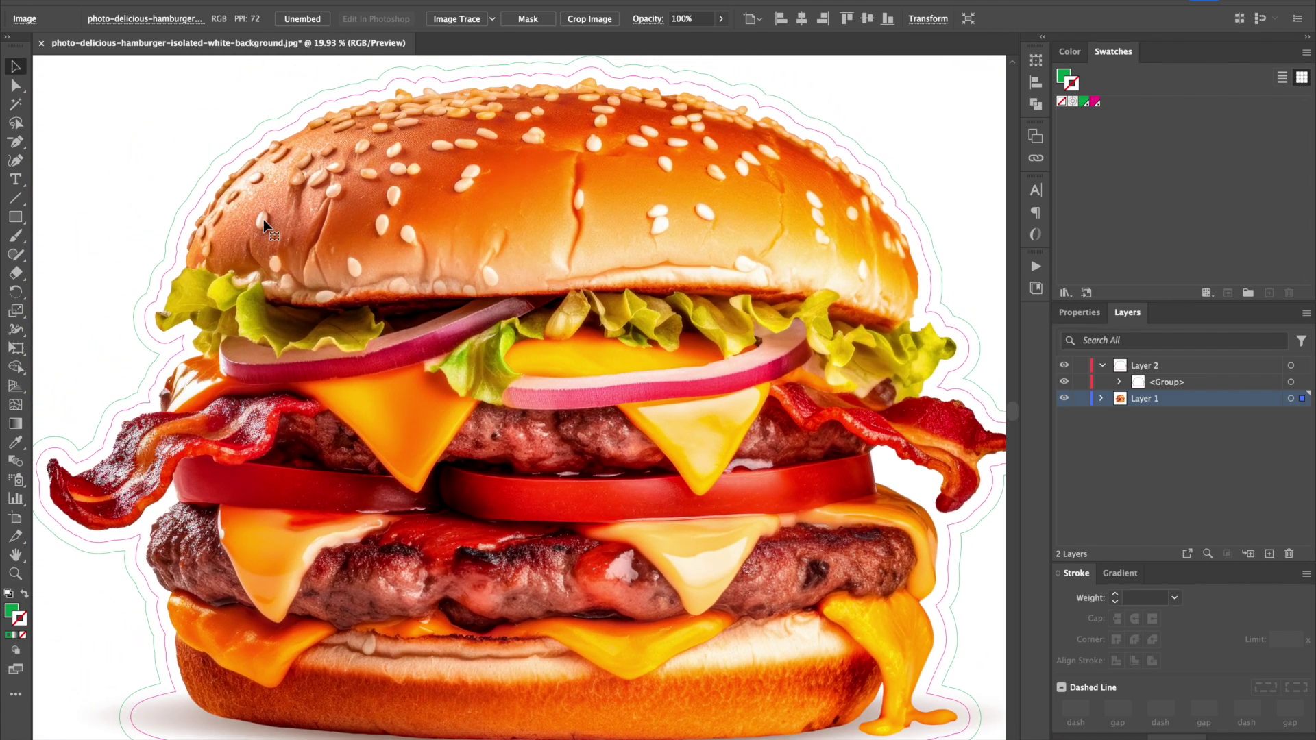
scroll(263, 219, up, 2)
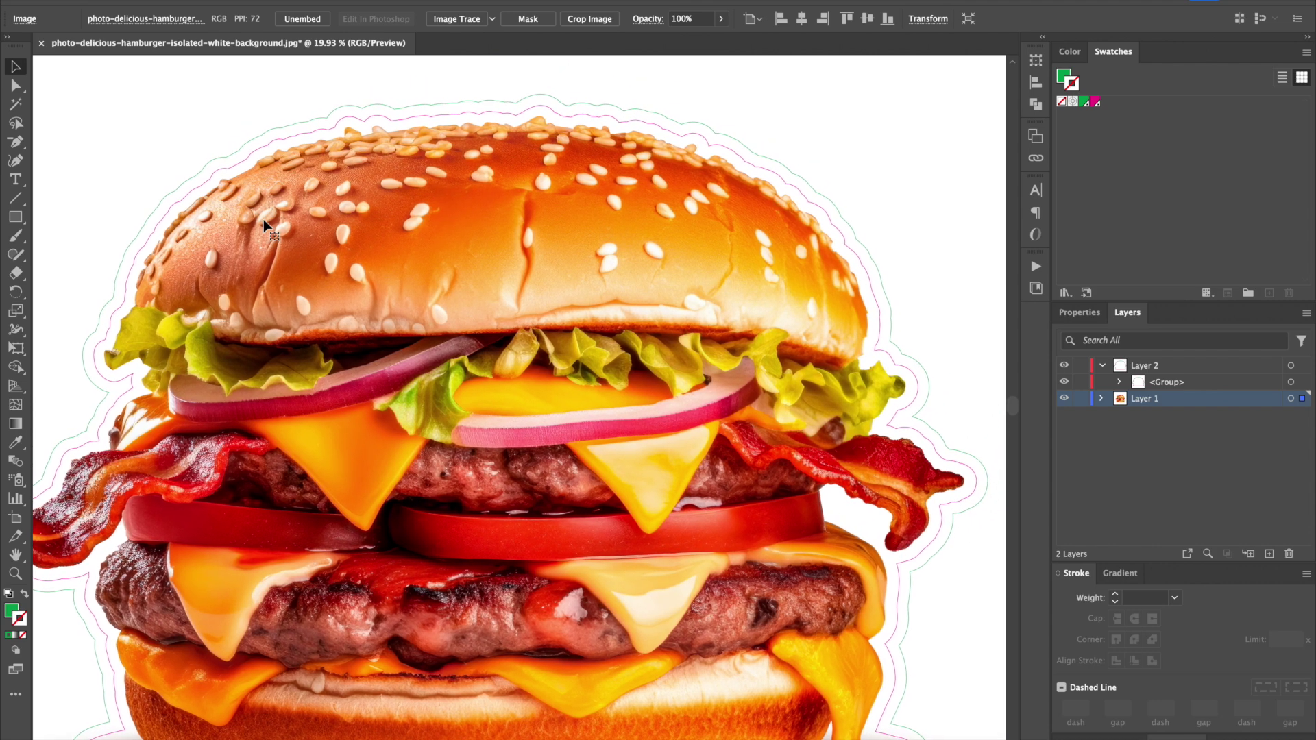
Step: Start saving the burger document under a new name, with Adobe PDF (pdf) as the file format
scroll(263, 219, down, 2)
scroll(263, 220, left, 2)
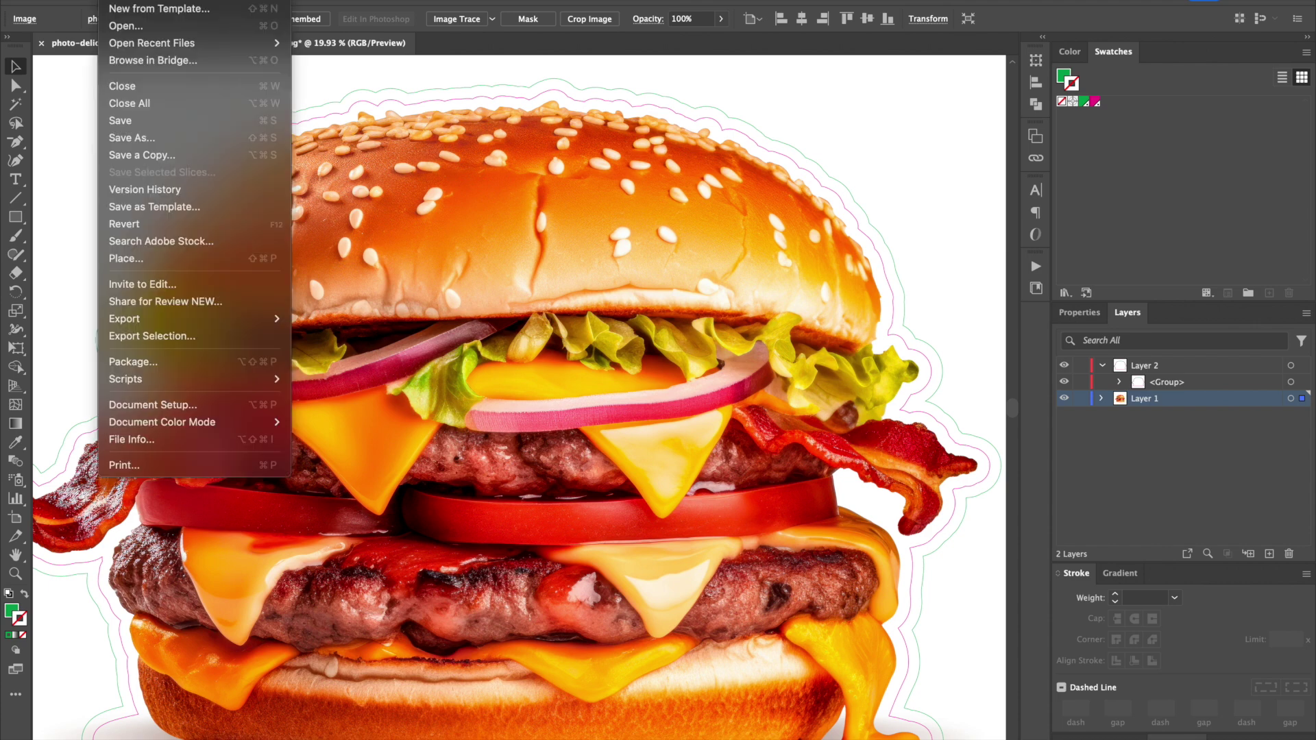
click(159, 137)
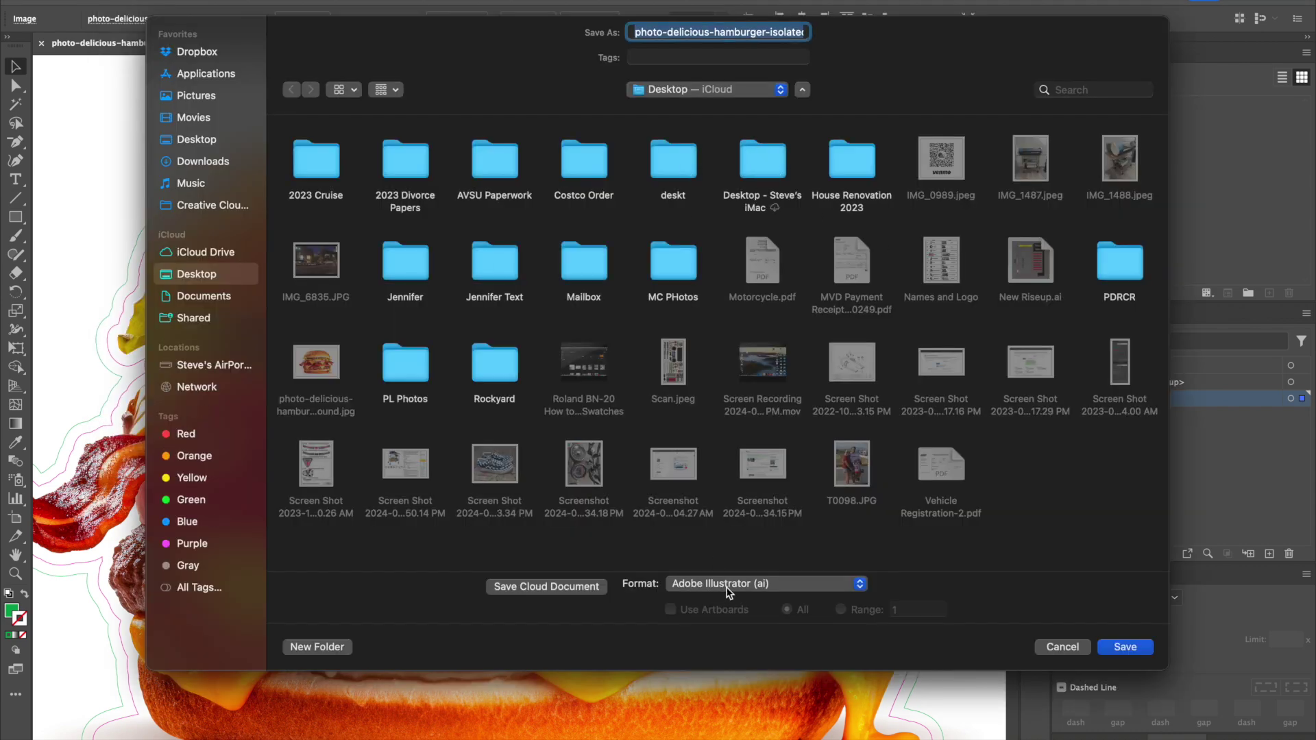
click(729, 587)
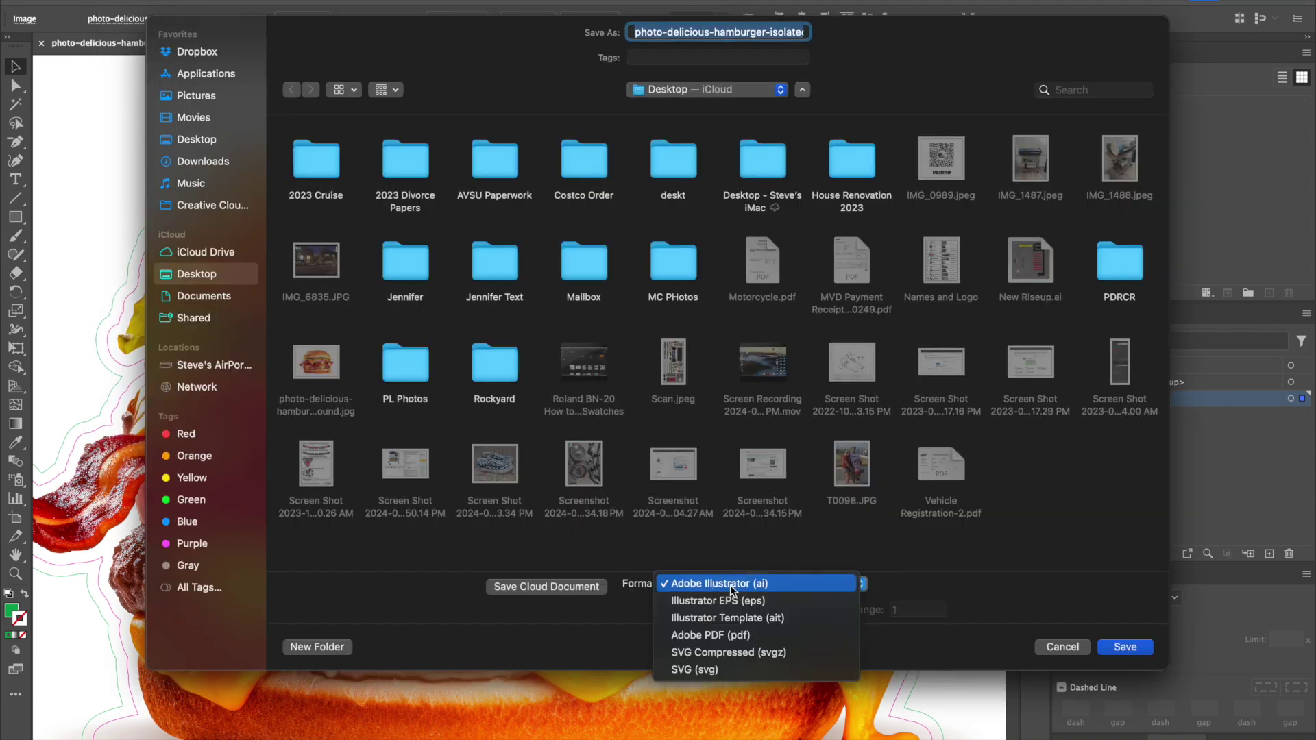
click(729, 635)
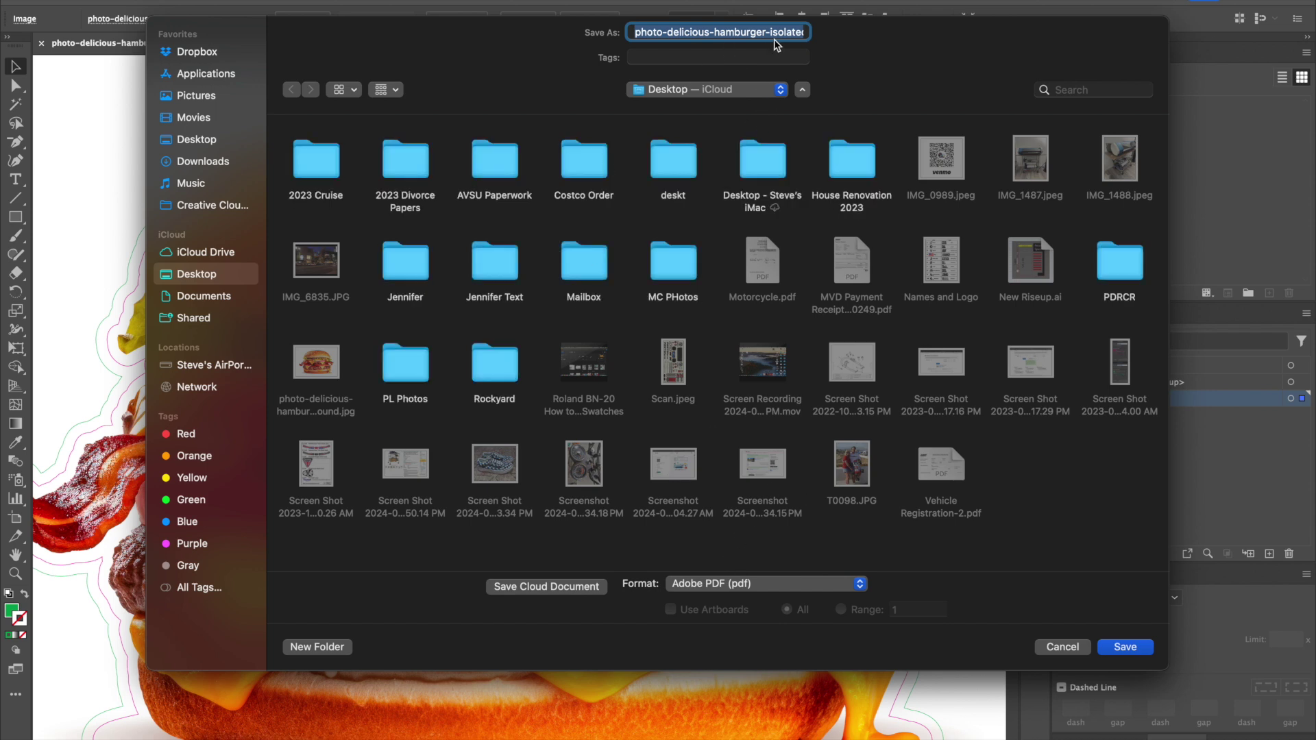
Step: Name the file Hamburer.pdf and save it to the Desktop with the [Illustrator Default] PDF preset
text(Hampbur.pdf)
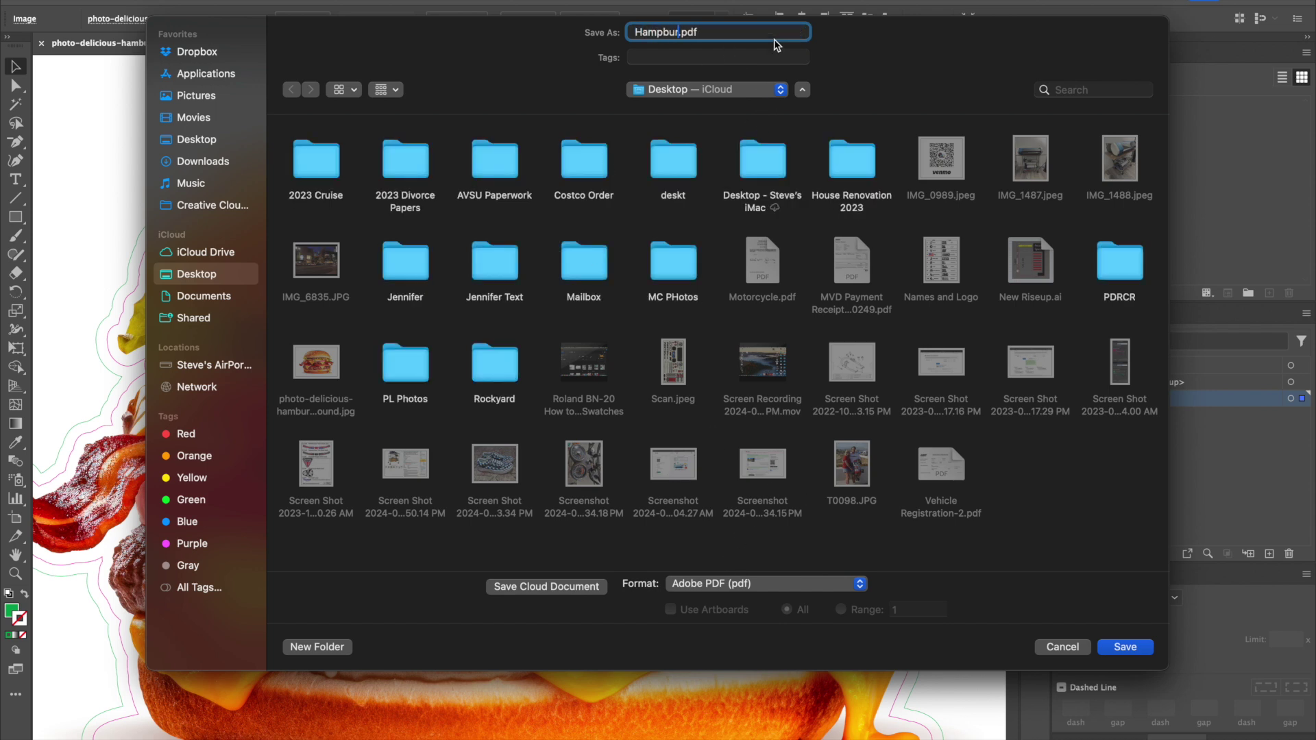
key(BackSpace)
key(BackSpace)
key(BackSpace)
key(BackSpace)
text(burer)
click(1125, 648)
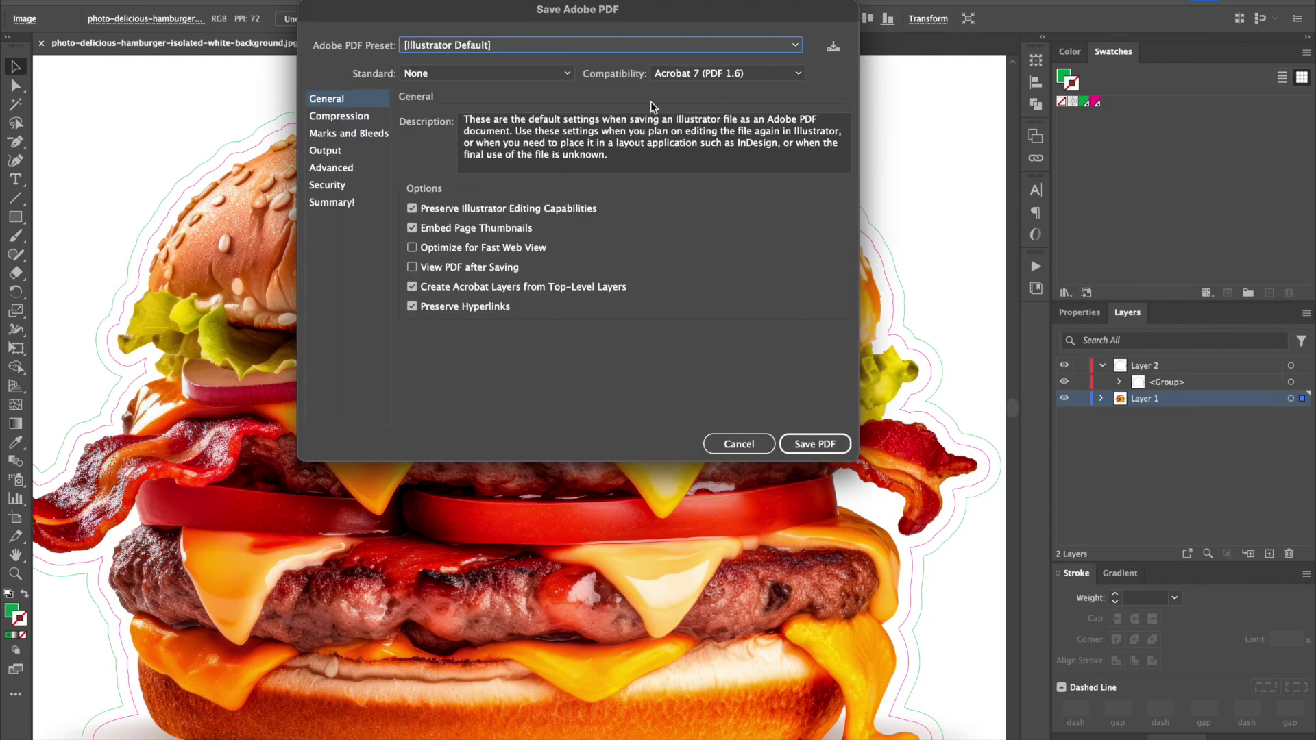
click(817, 445)
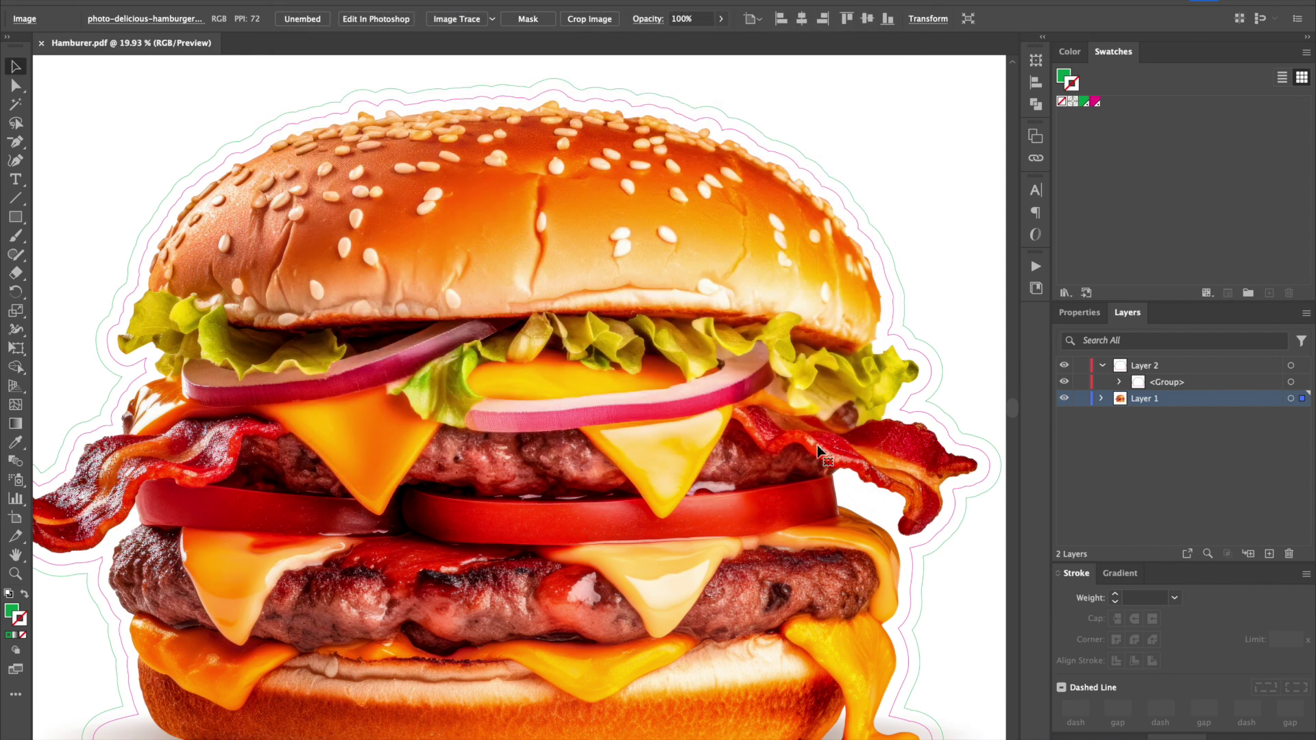
key(super+0)
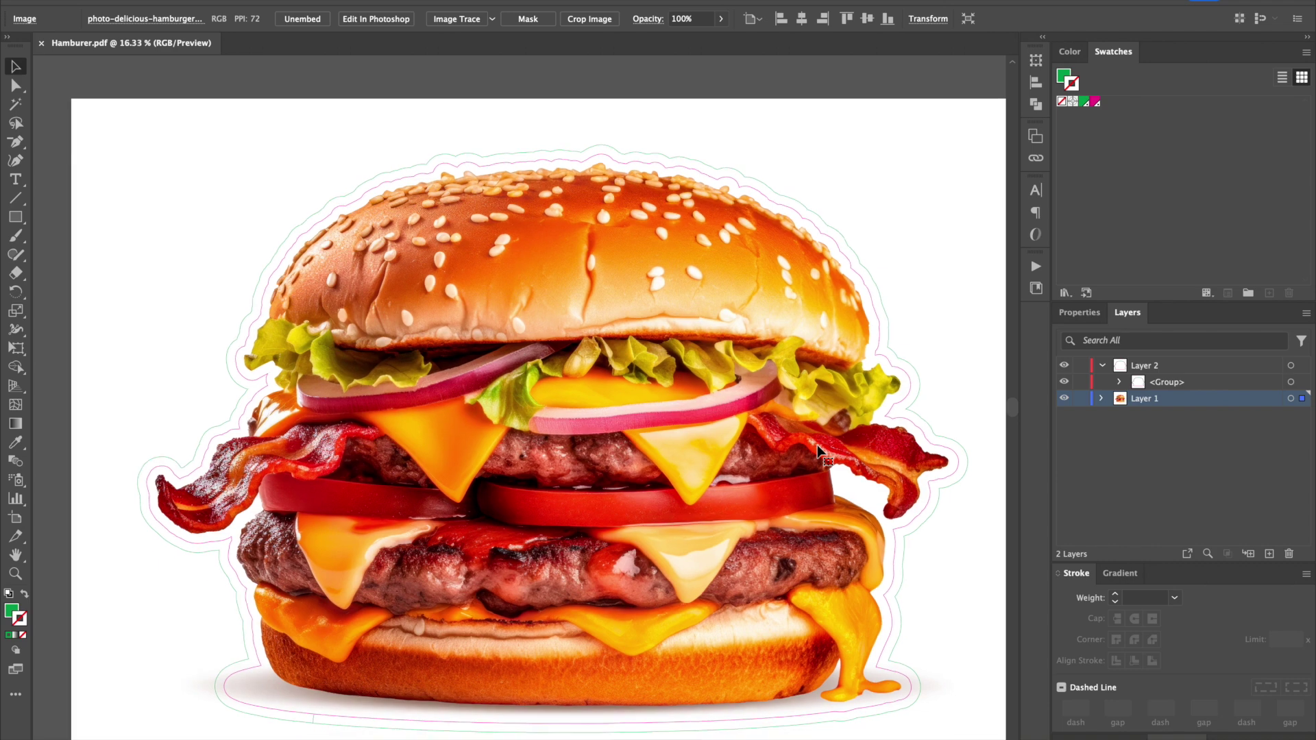